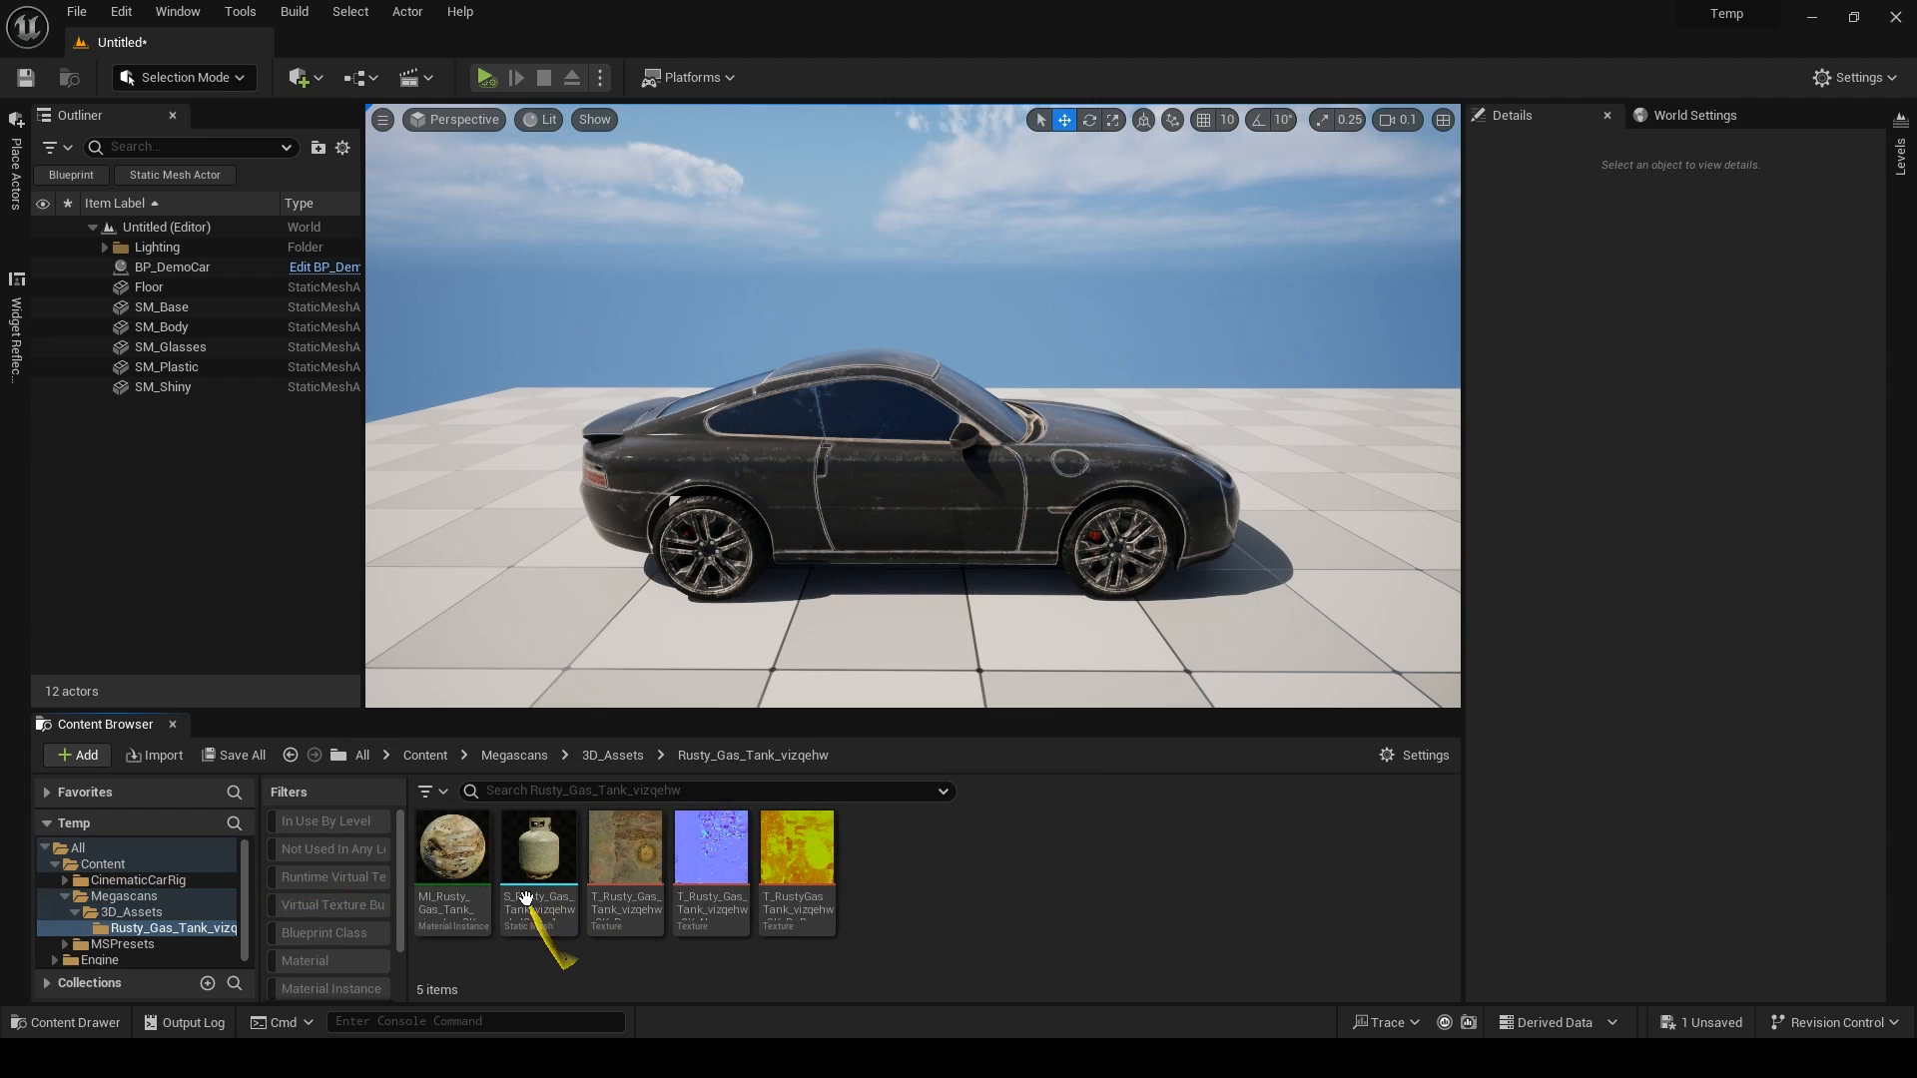
# Place the rusty gas tank mesh in front of the car and open that mesh in the static mesh editor.
pyautogui.moveTo(530, 910); pyautogui.dragTo(1283, 574)
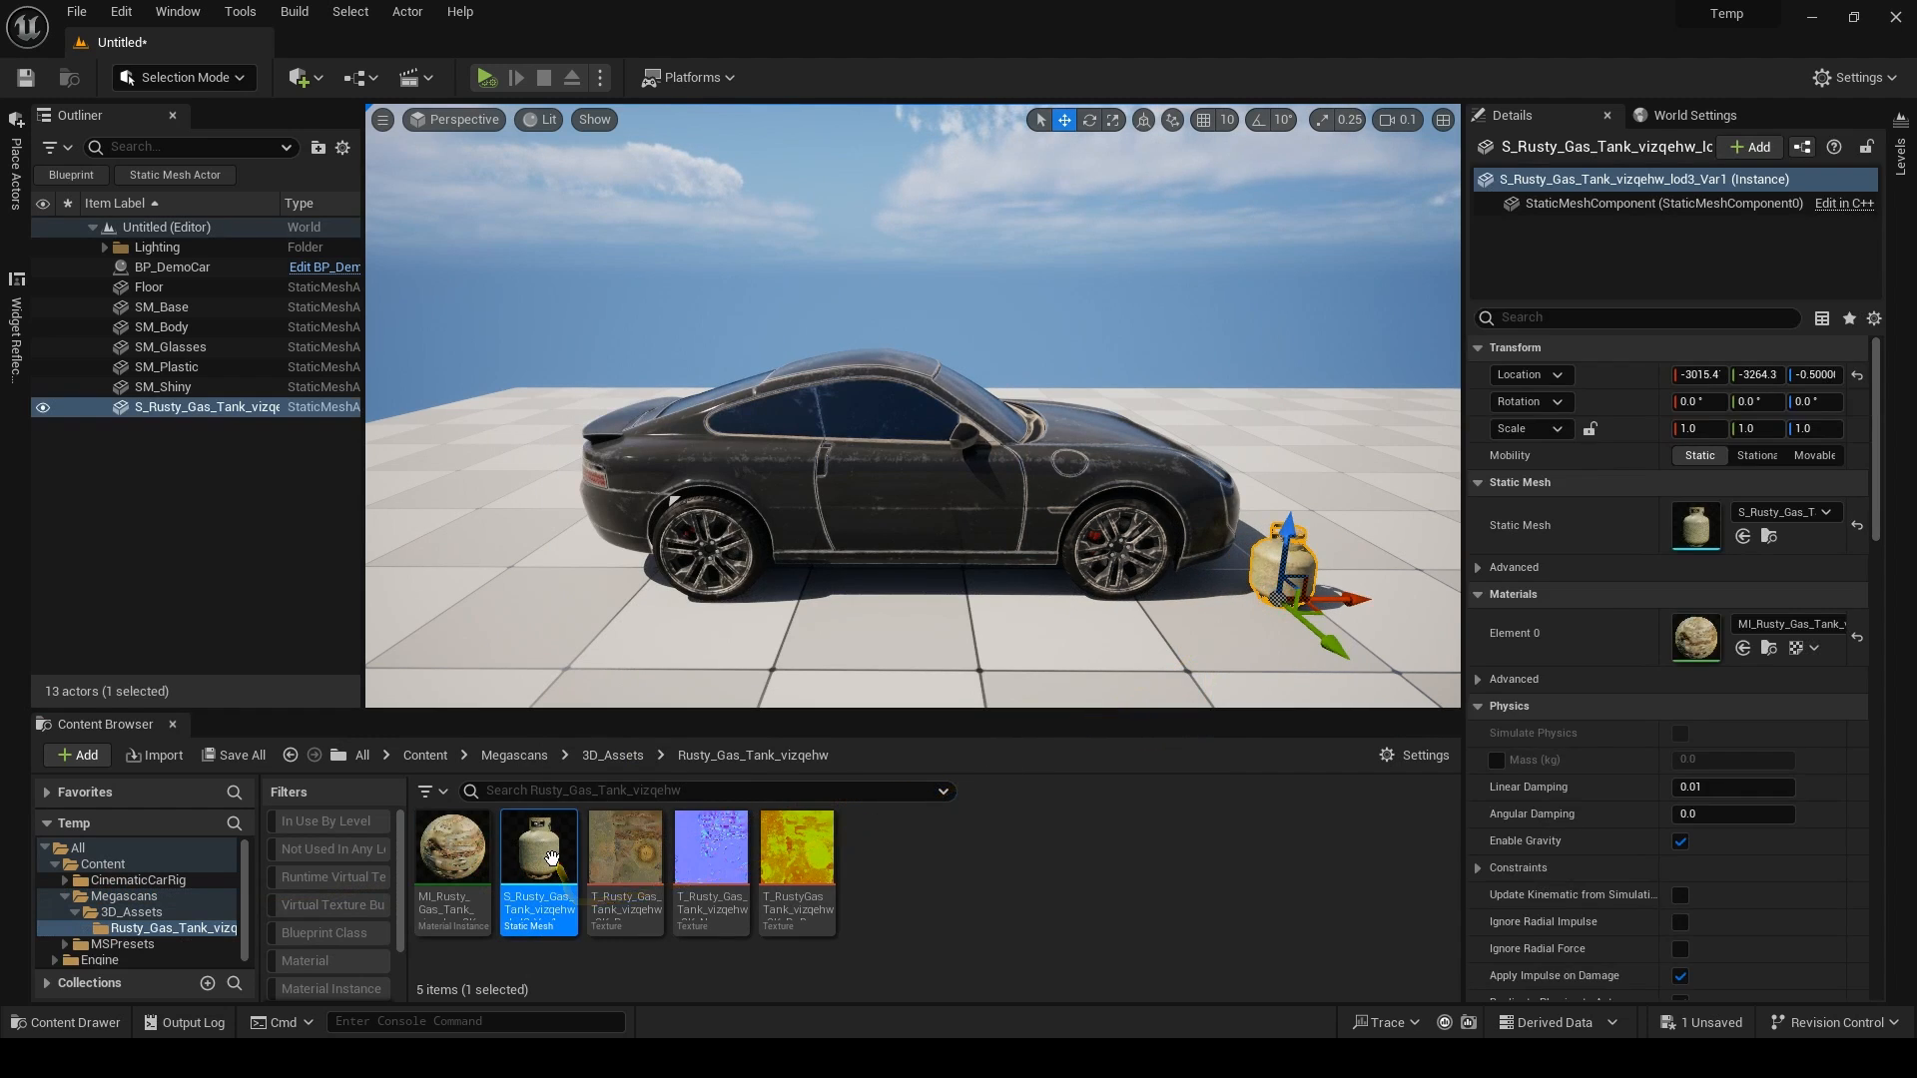
pyautogui.doubleClick(551, 859)
pyautogui.click(212, 117)
pyautogui.click(291, 392)
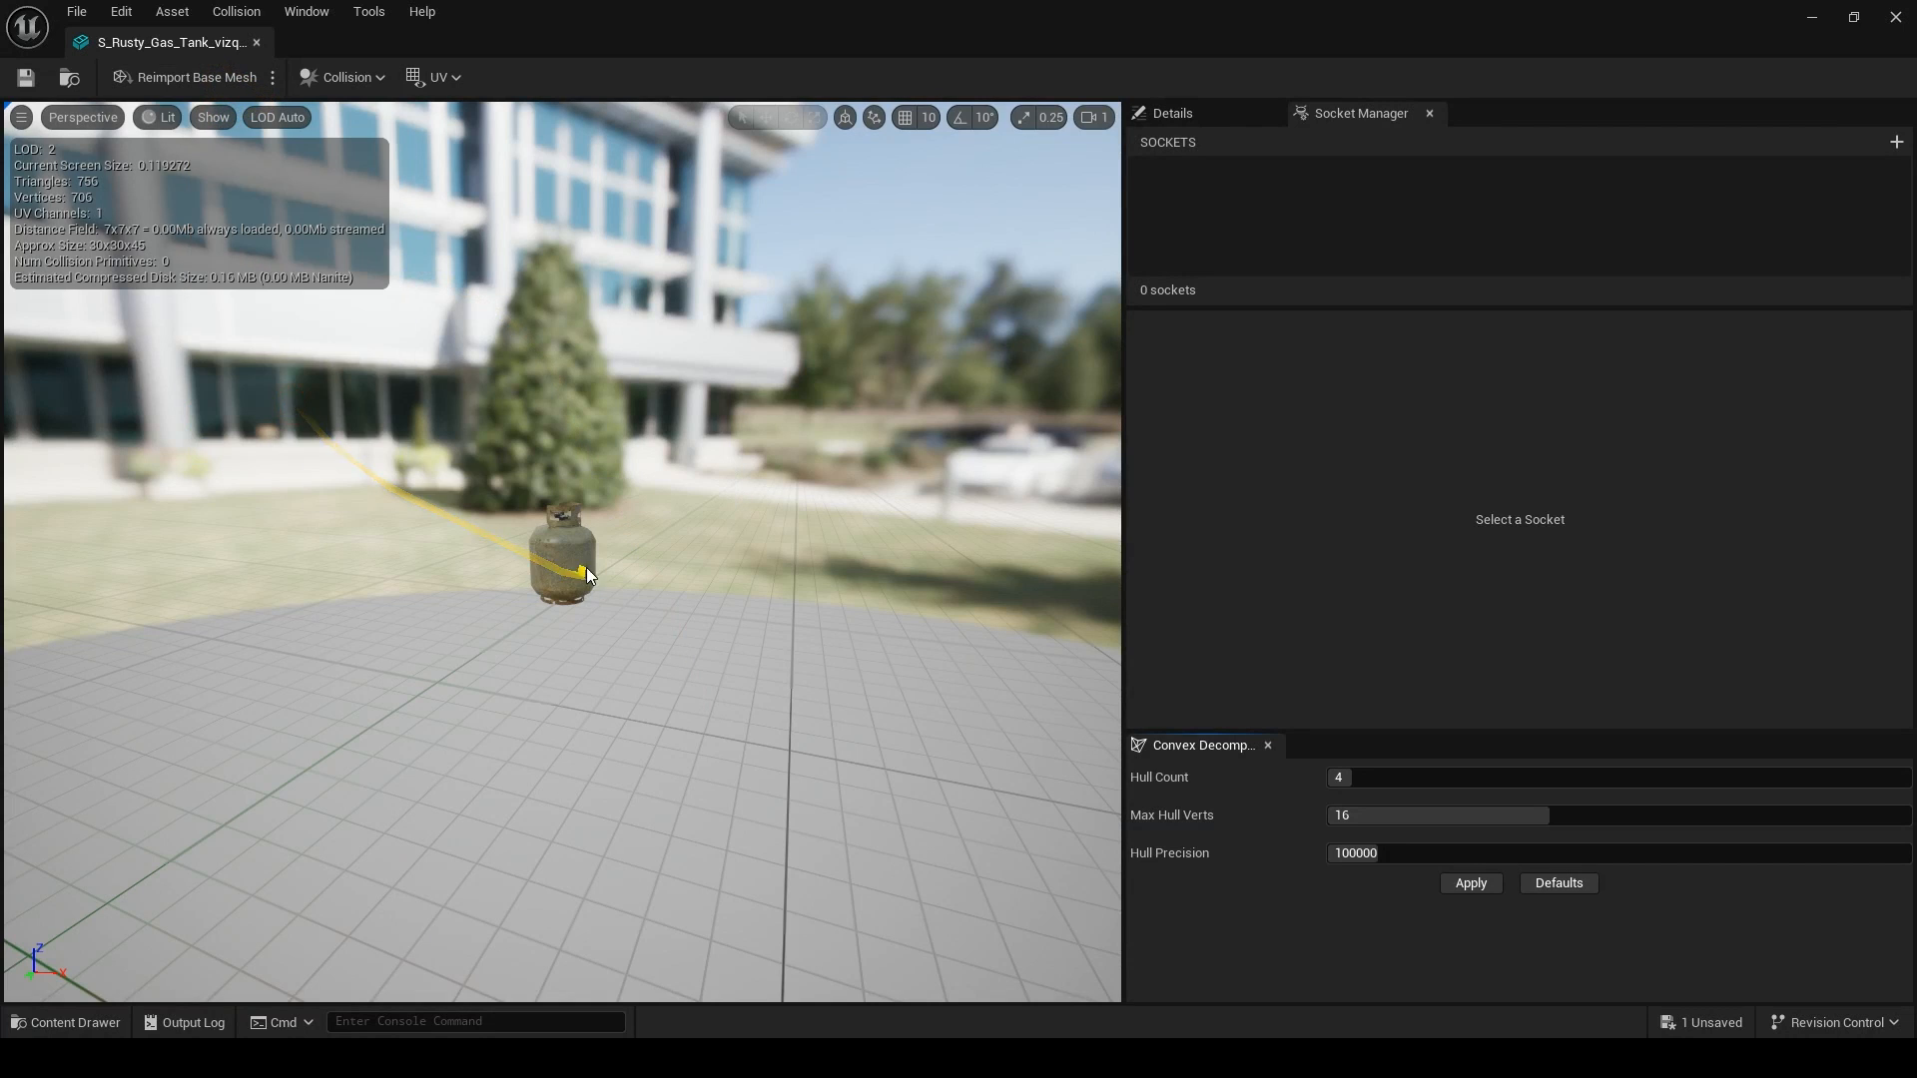
pyautogui.press('f')
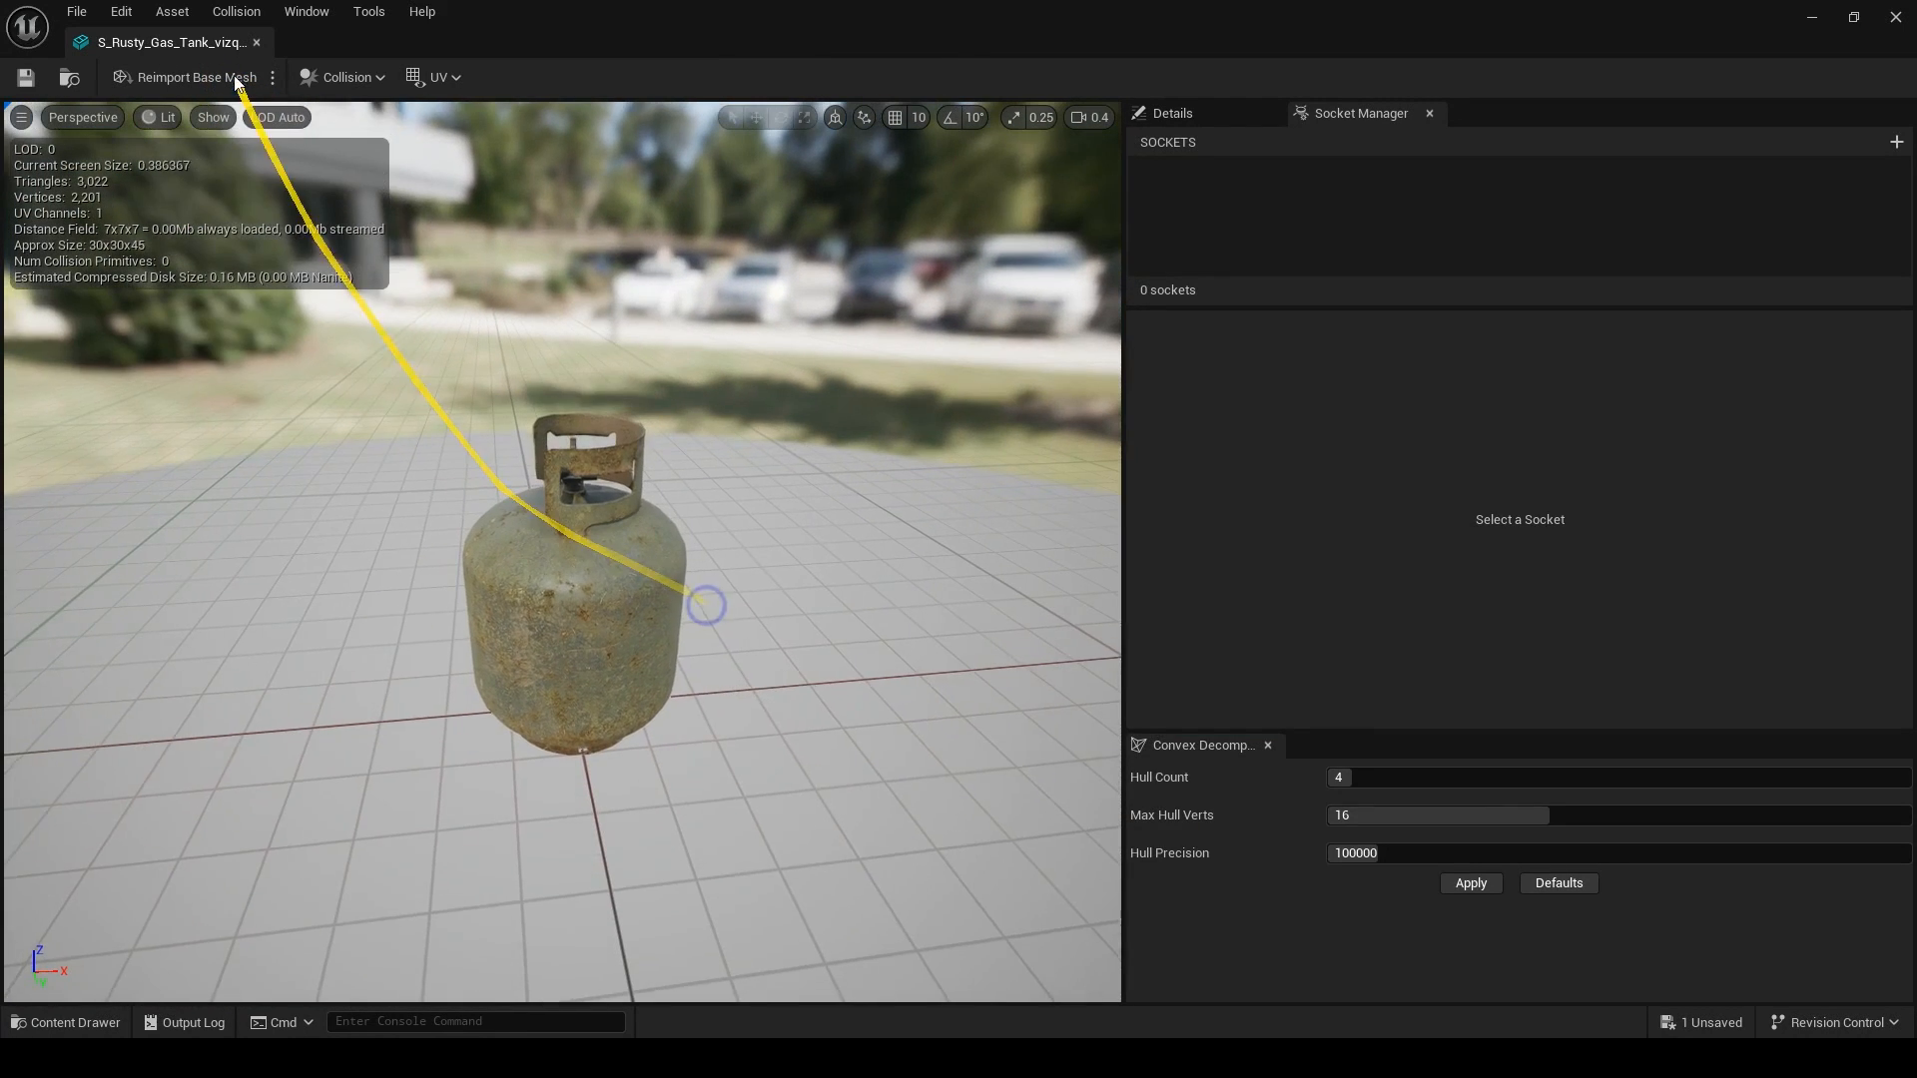
# Inspect the gas tank's complex collision by showing and hiding it, and close the mesh editor.
pyautogui.click(222, 119)
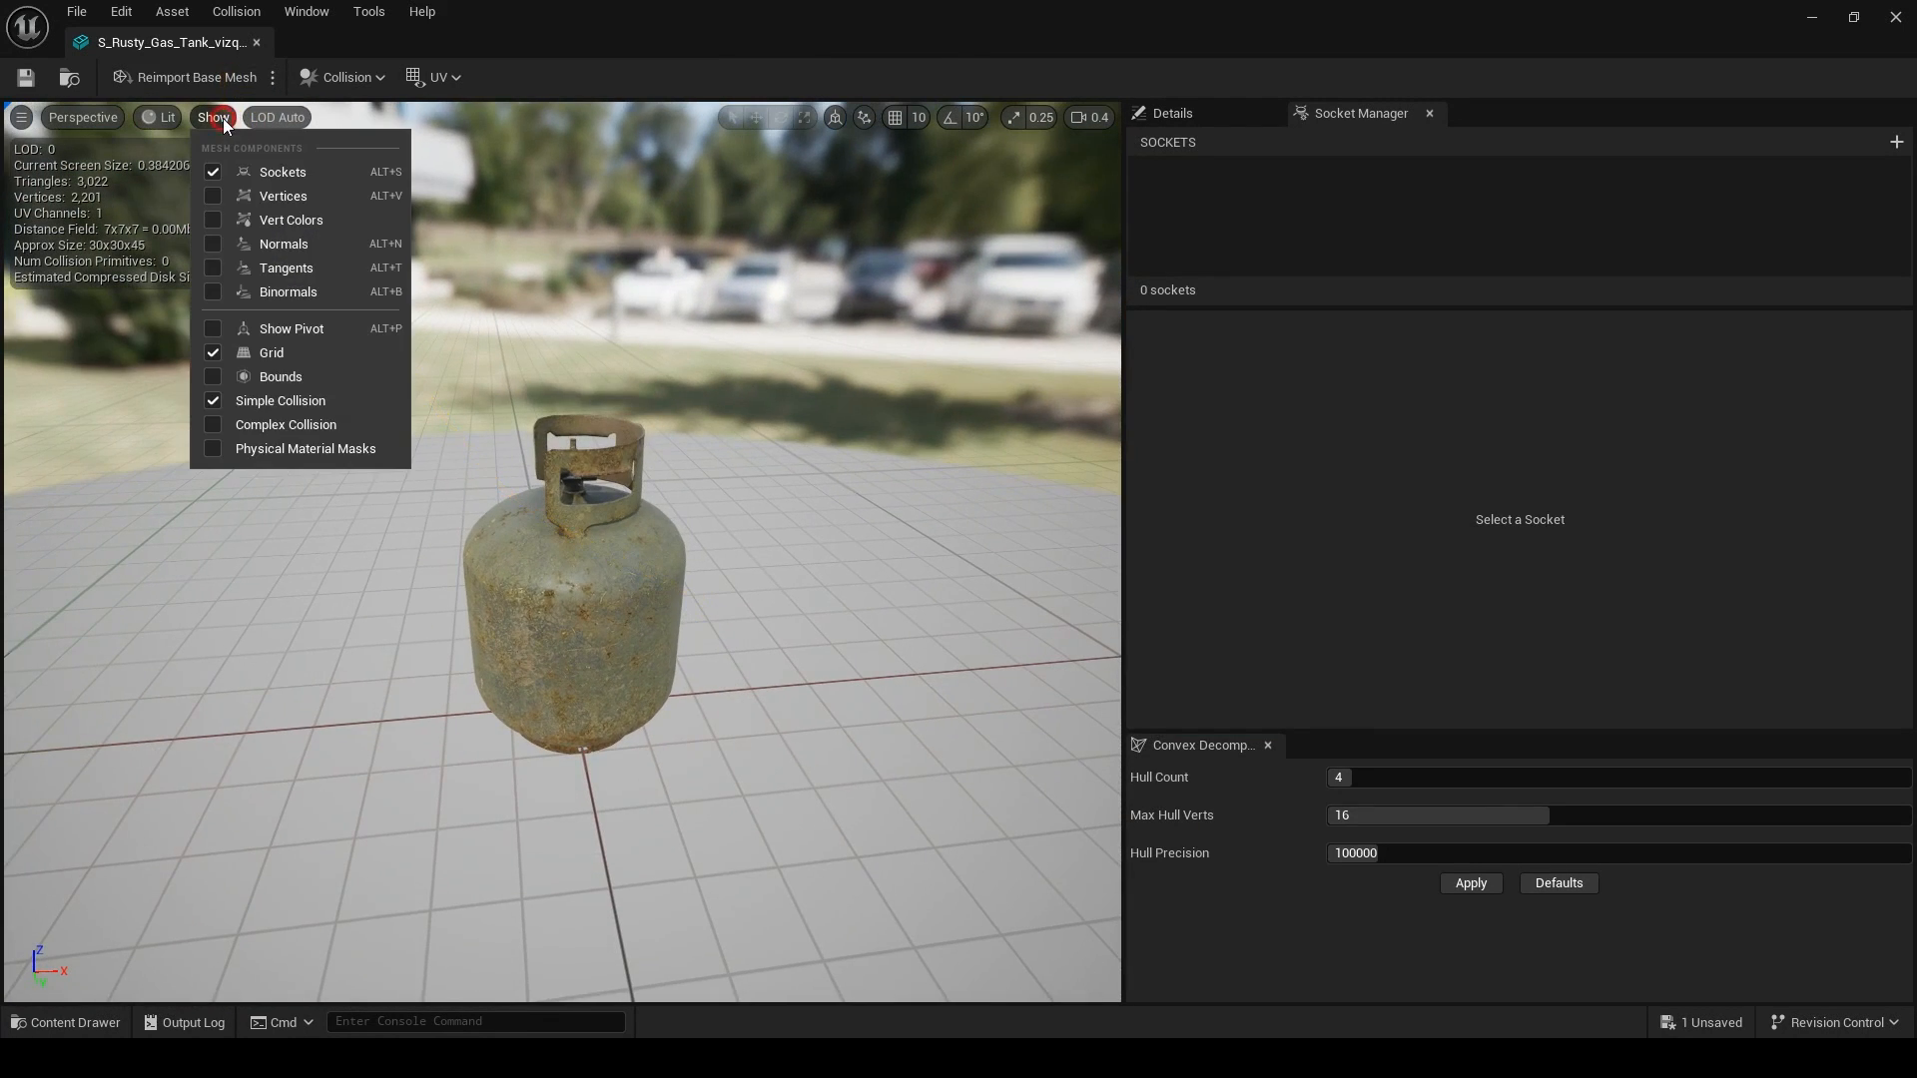
pyautogui.click(294, 423)
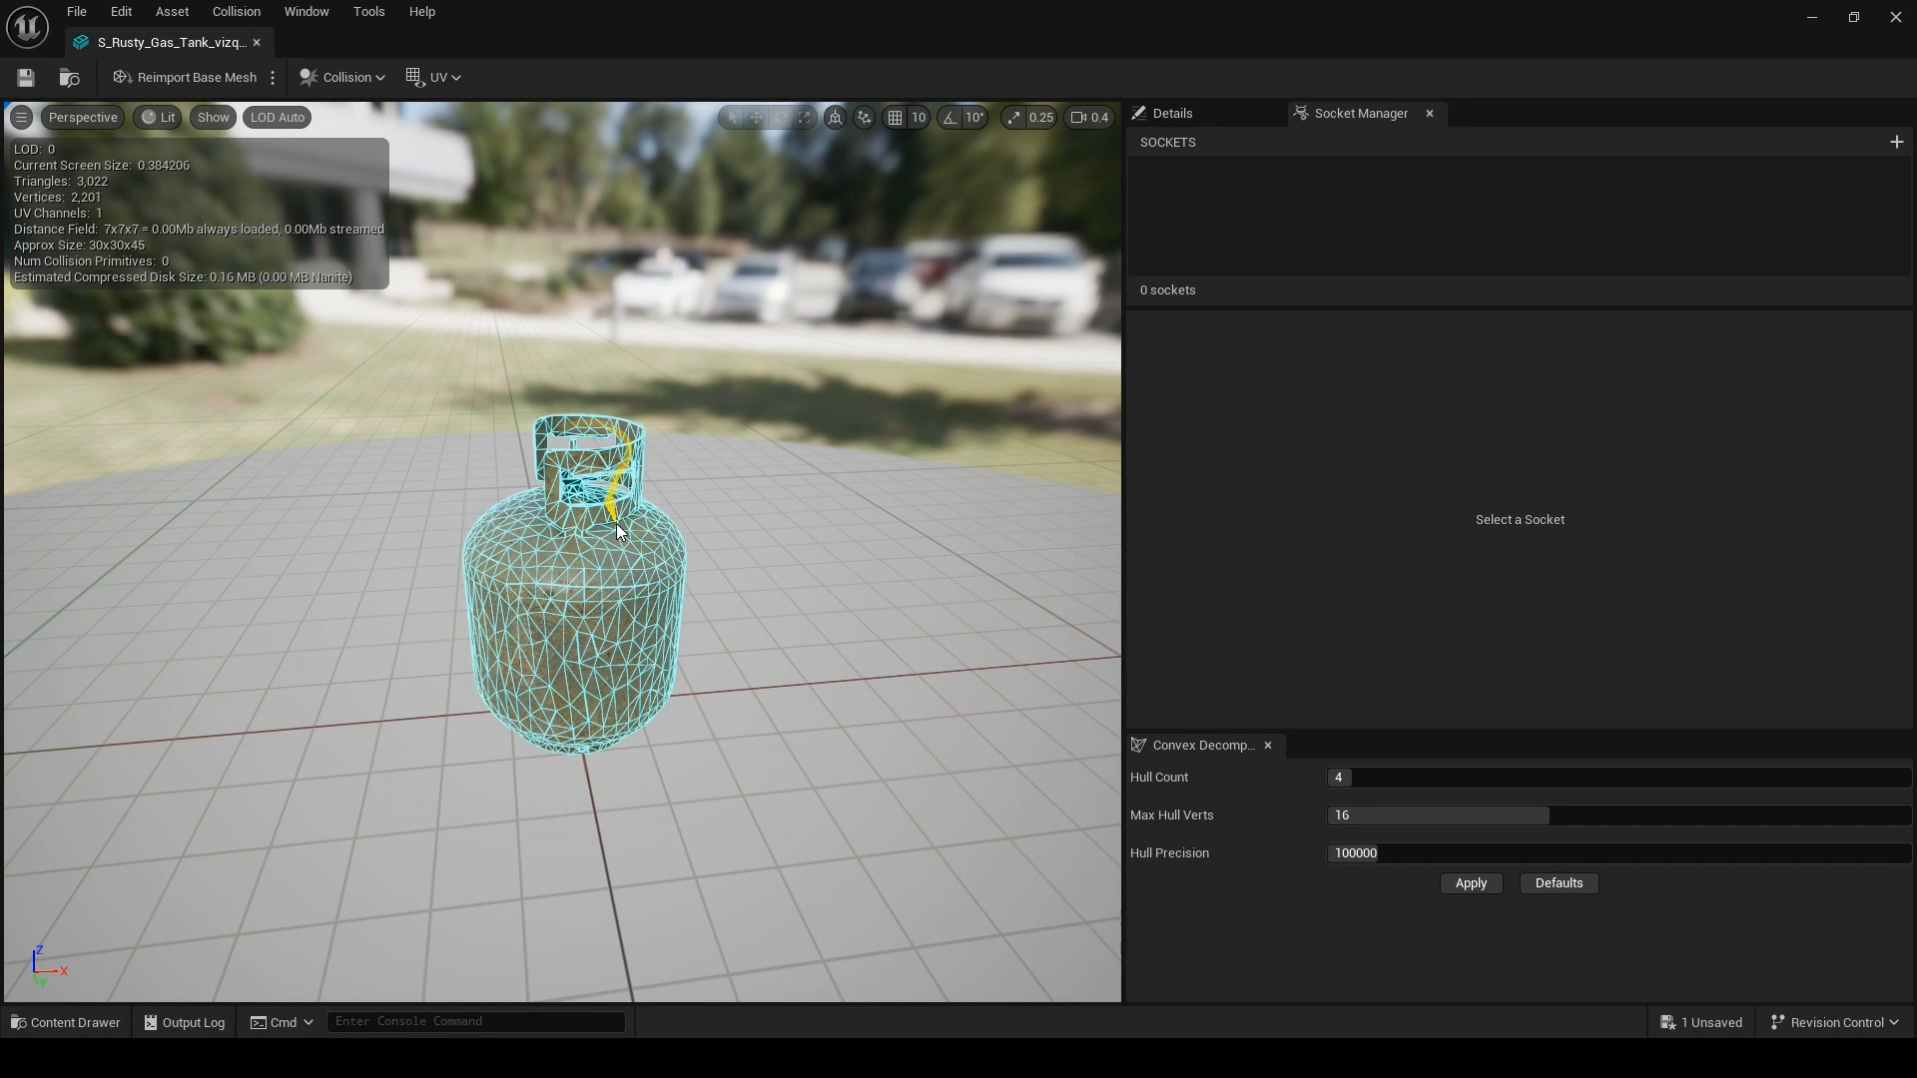
pyautogui.click(212, 117)
pyautogui.click(270, 421)
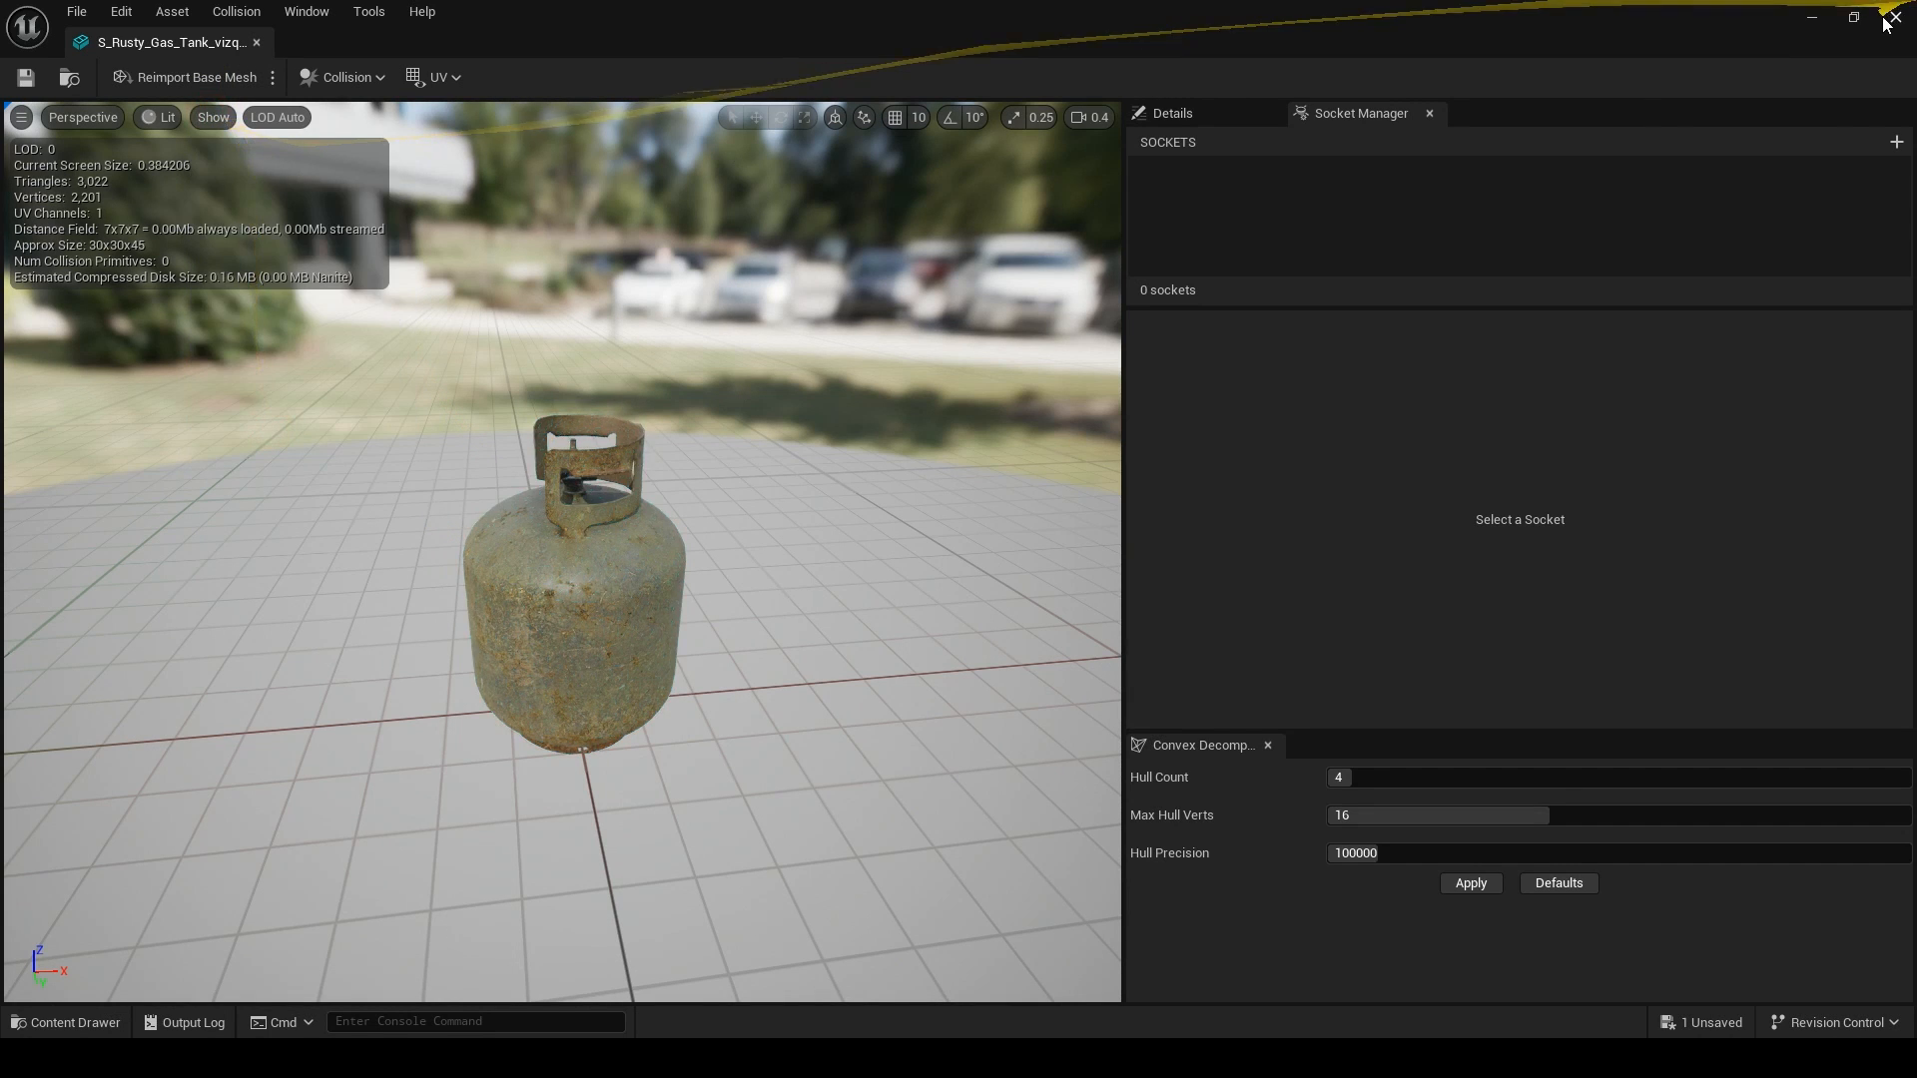
pyautogui.click(1894, 17)
# Place a second gas tank under the car's rear wheel and move the first tank under the front wheel.
pyautogui.moveTo(1303, 620)
pyautogui.mouseDown()
pyautogui.moveTo(1029, 621)
pyautogui.moveTo(1267, 608)
pyautogui.mouseUp()
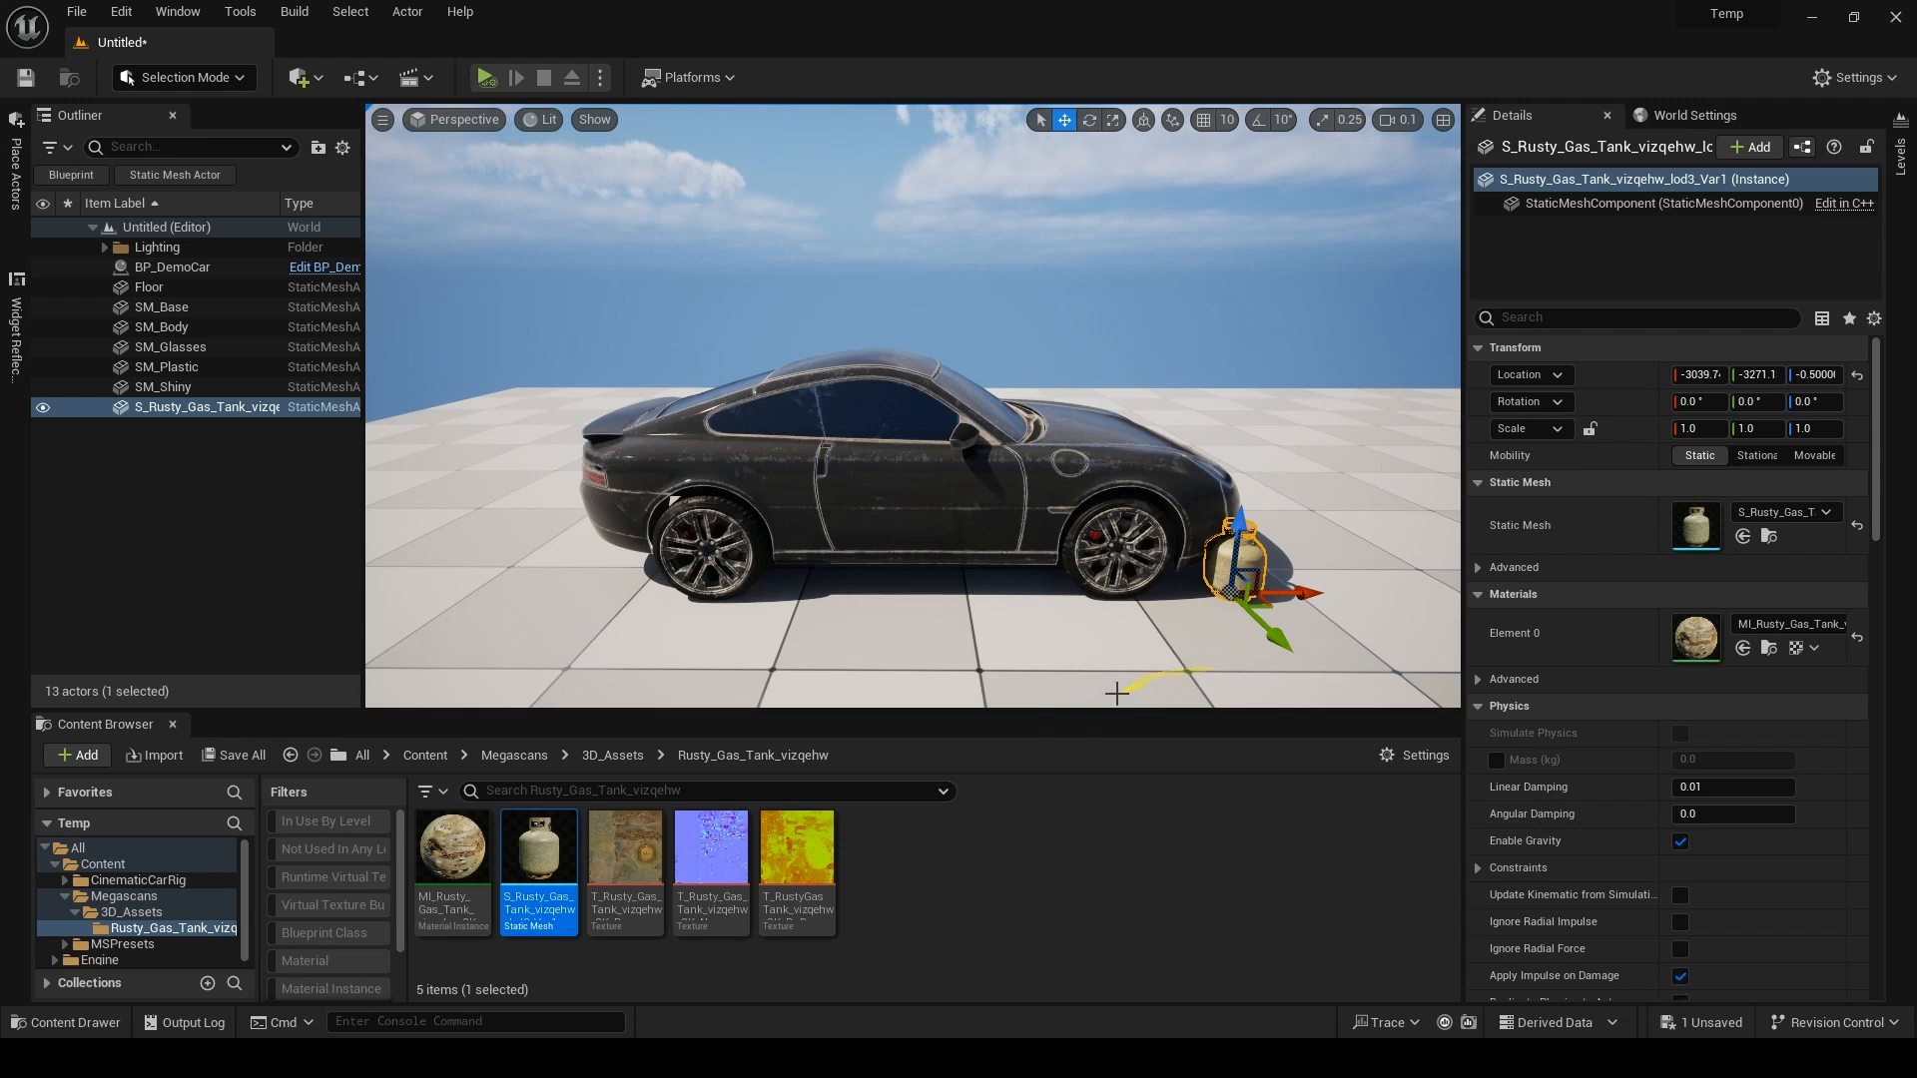
pyautogui.moveTo(539, 858); pyautogui.dragTo(728, 612)
pyautogui.click(1238, 577)
pyautogui.moveTo(1241, 599); pyautogui.dragTo(1145, 619)
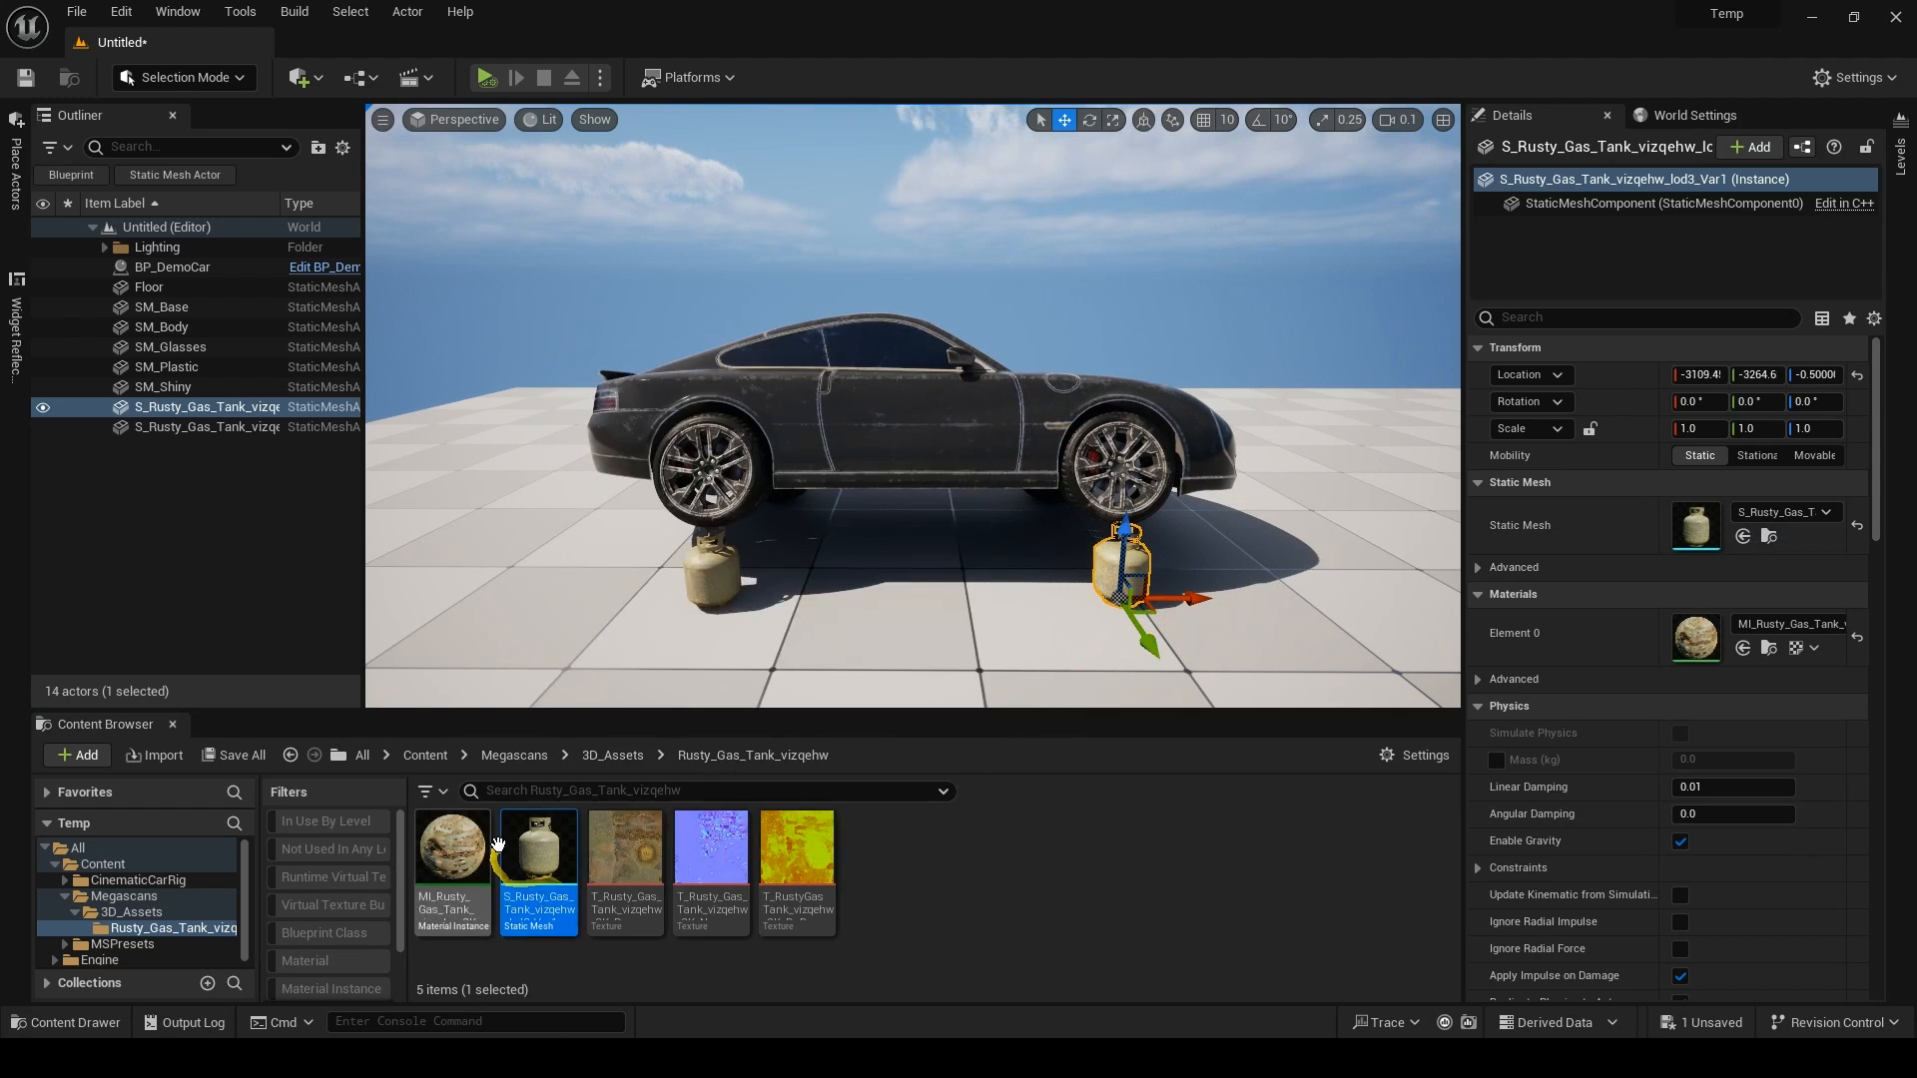
# Set the gas tank mesh's collision preset to NoCollision in the mesh editor.
pyautogui.moveTo(549, 869)
pyautogui.doubleClick(549, 868)
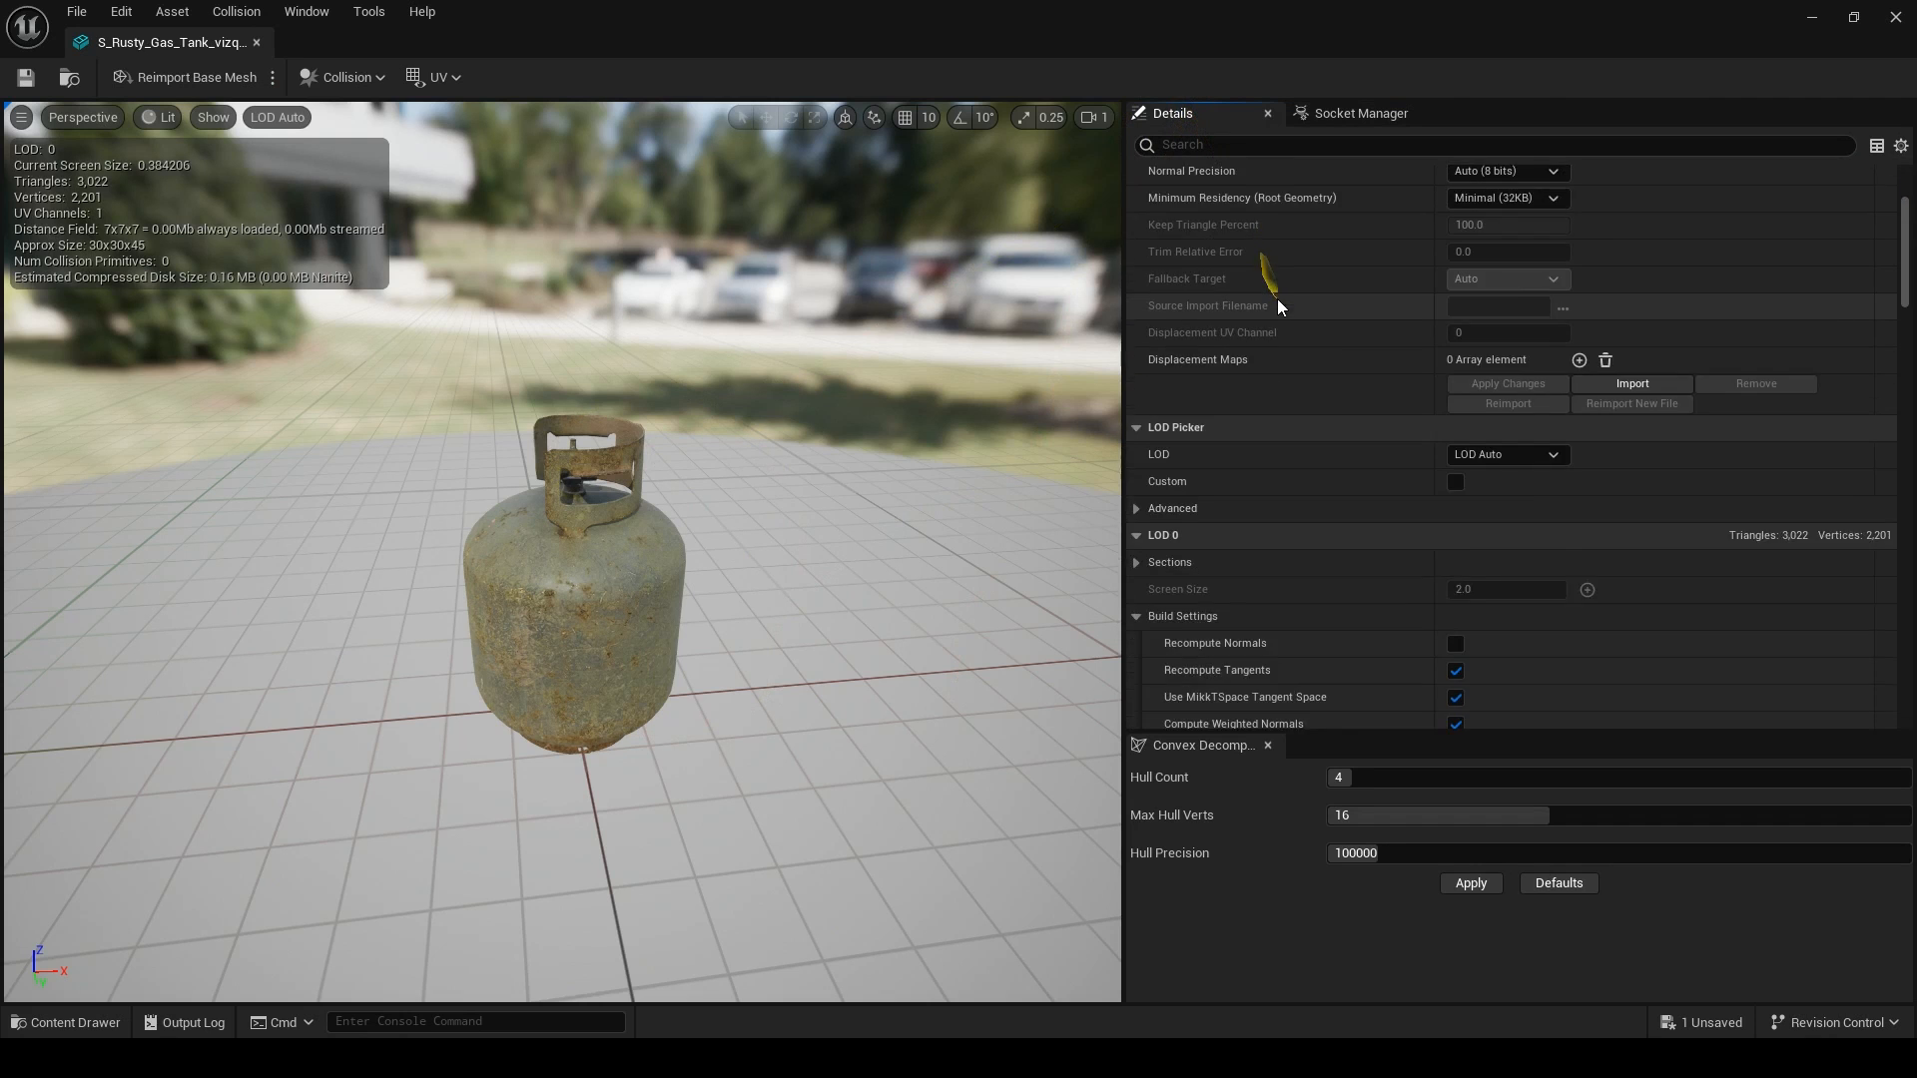
pyautogui.scroll(-15, 1297, 314)
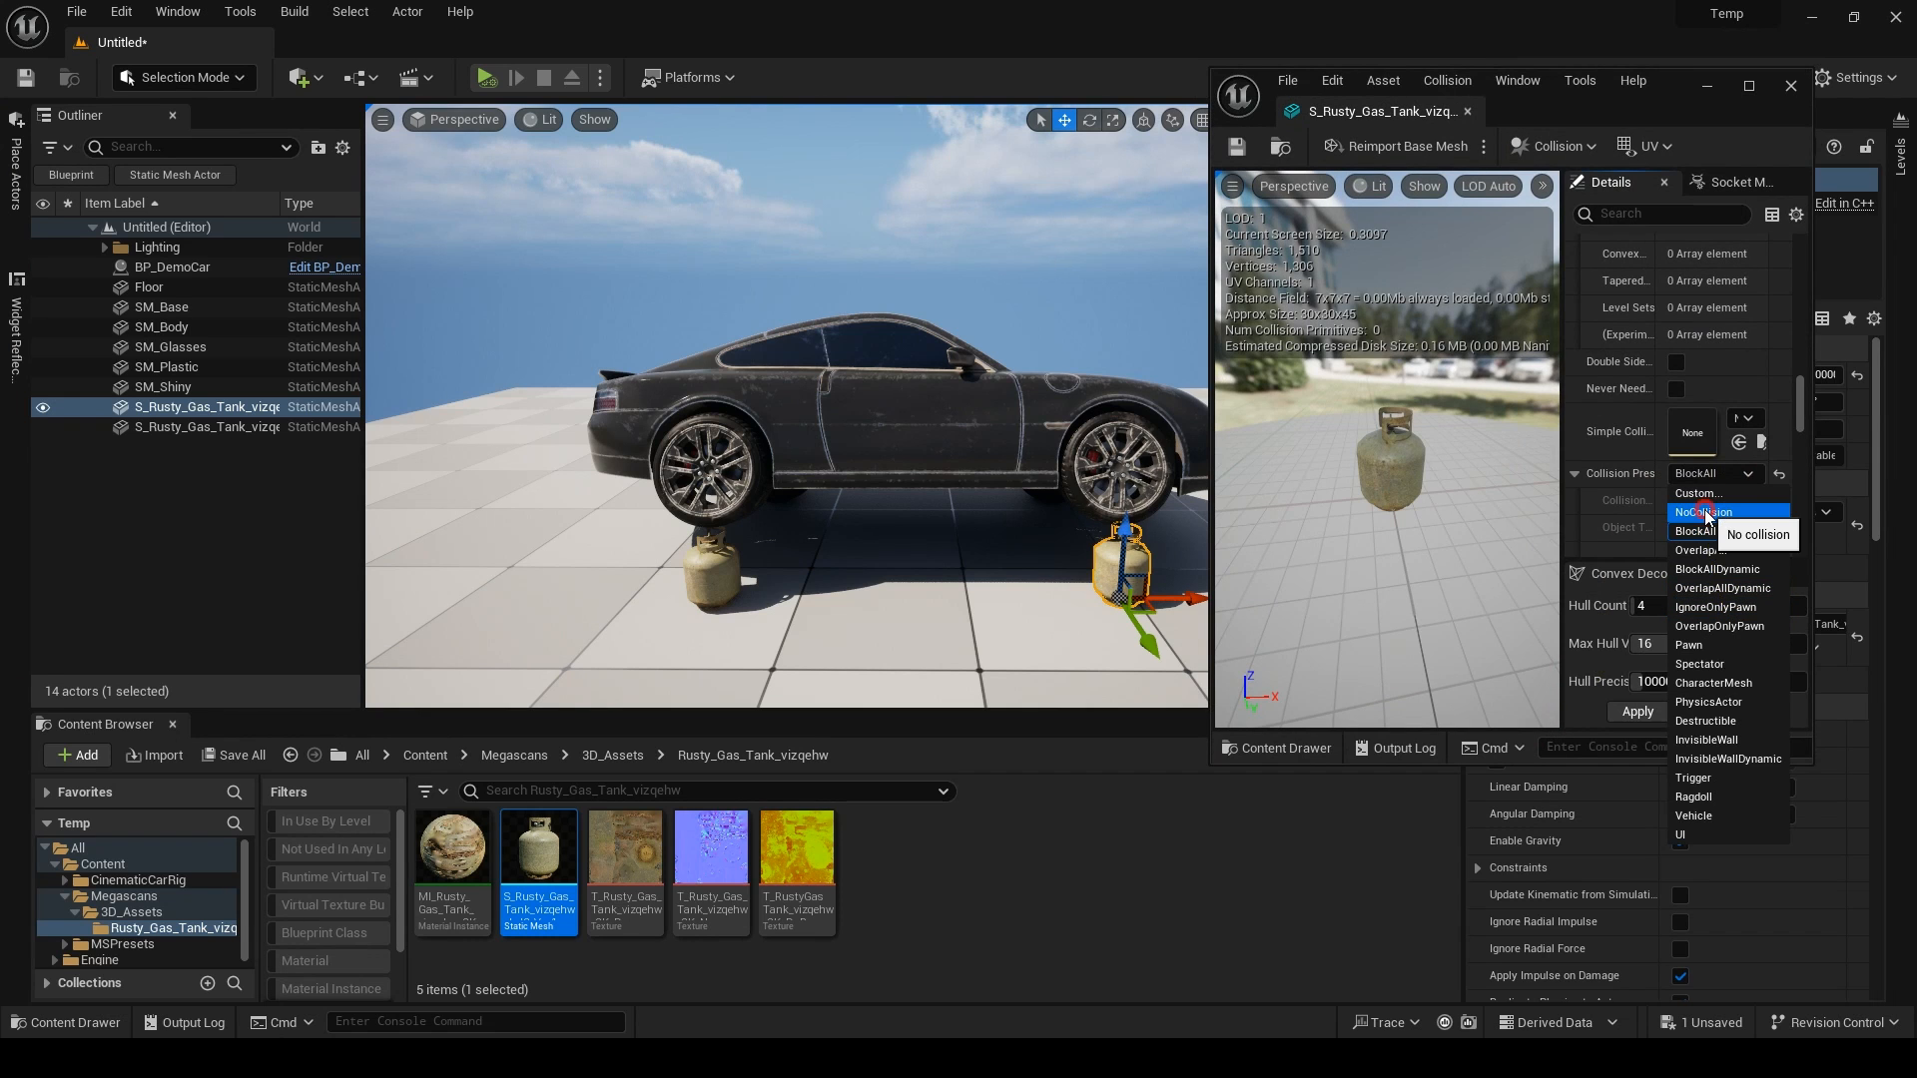
pyautogui.click(1706, 515)
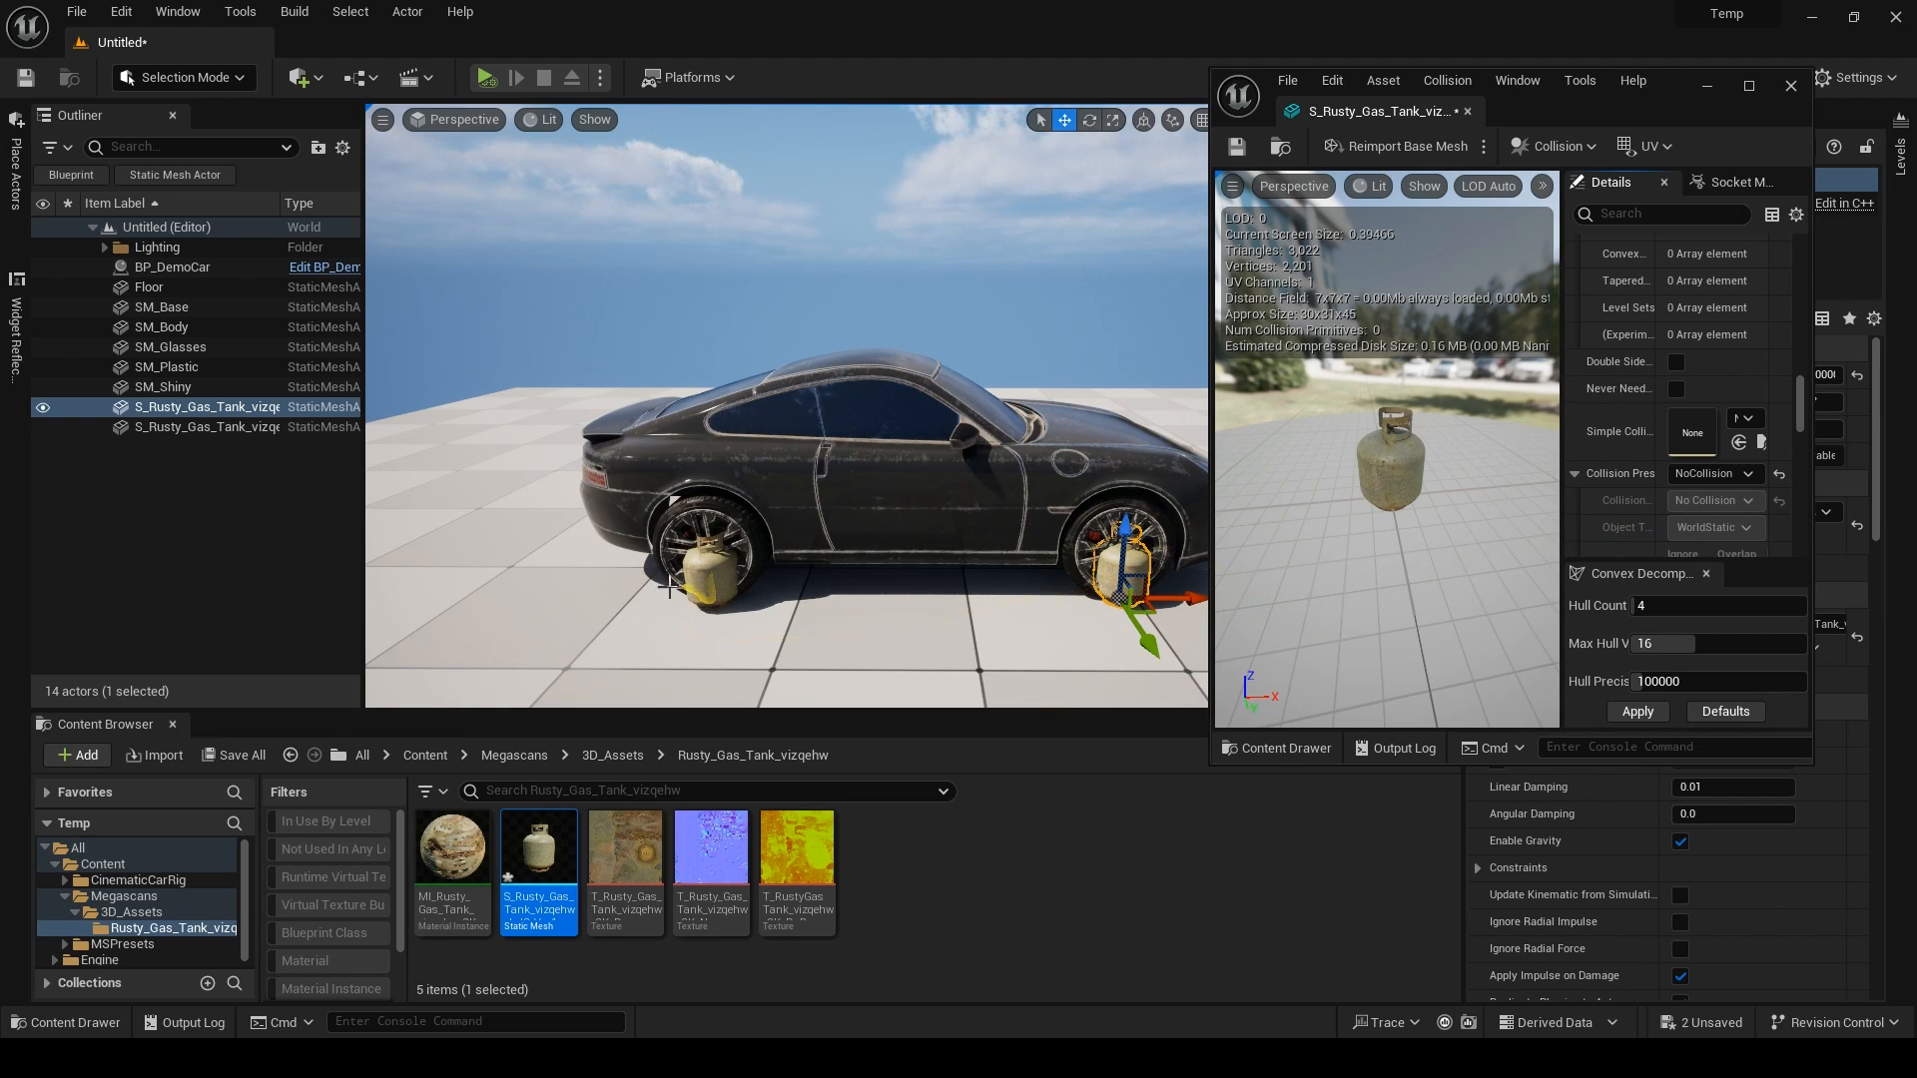
# Shift the front gas tank around its wheel, and place an extra tank and delete it again.
pyautogui.moveTo(1155, 607); pyautogui.dragTo(1145, 589)
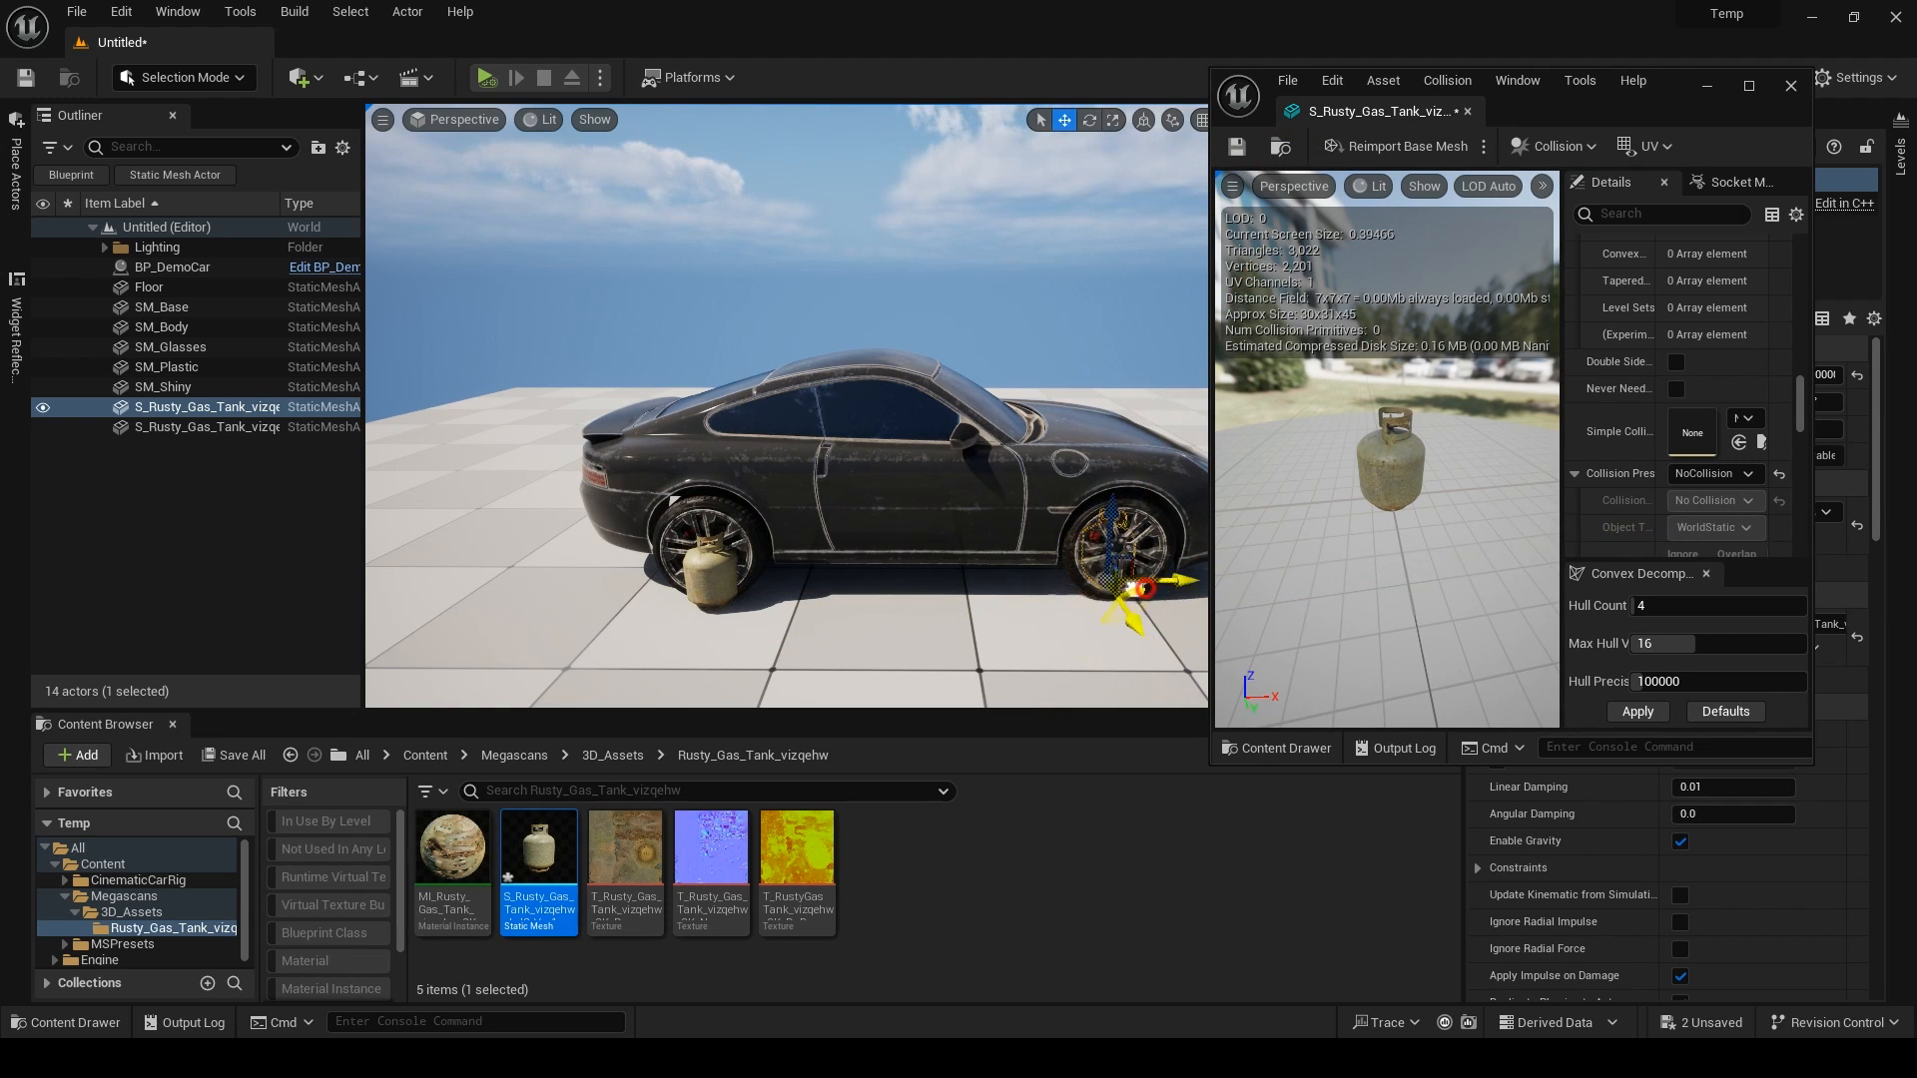
pyautogui.moveTo(539, 868); pyautogui.dragTo(921, 682)
pyautogui.press('Delete')
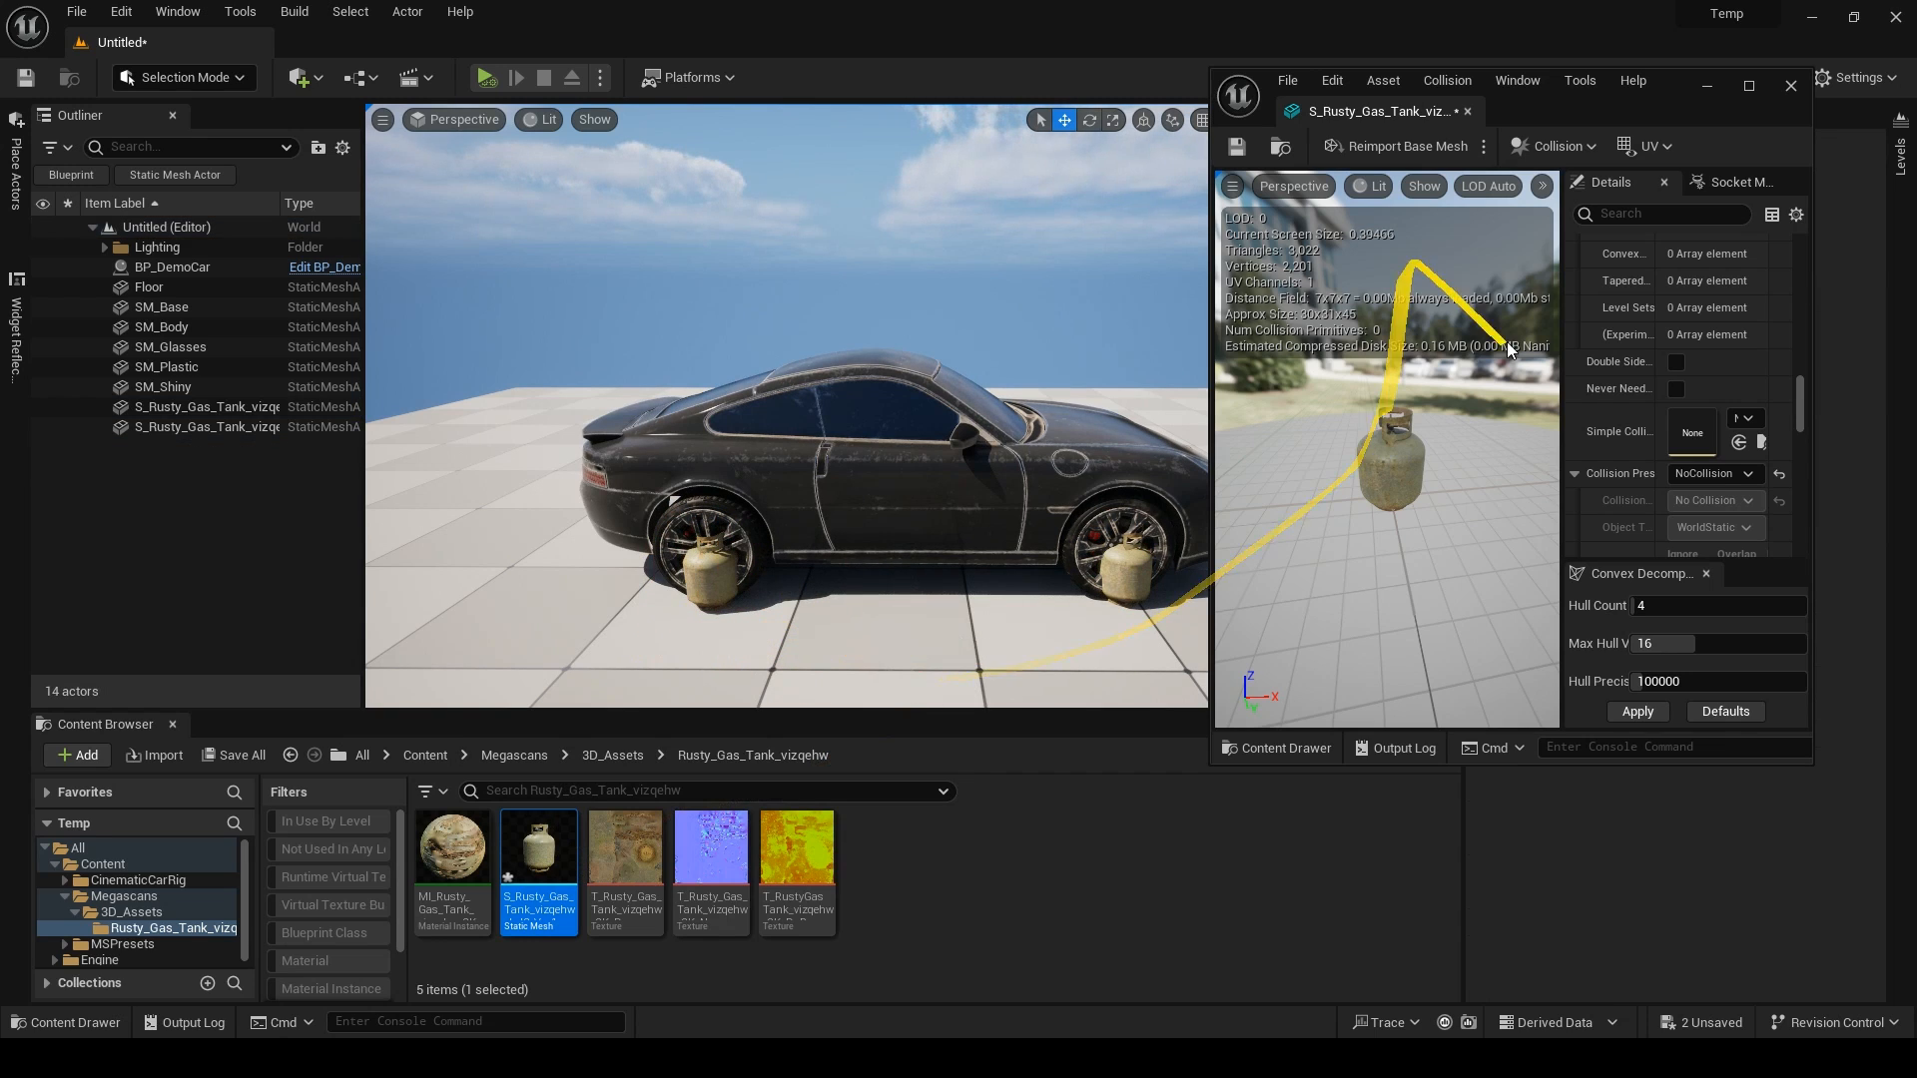
# Set the gas tank mesh's collision preset to BlockAll, save the mesh and close its editor.
pyautogui.click(1780, 473)
pyautogui.click(1741, 474)
pyautogui.click(1711, 530)
pyautogui.click(1237, 145)
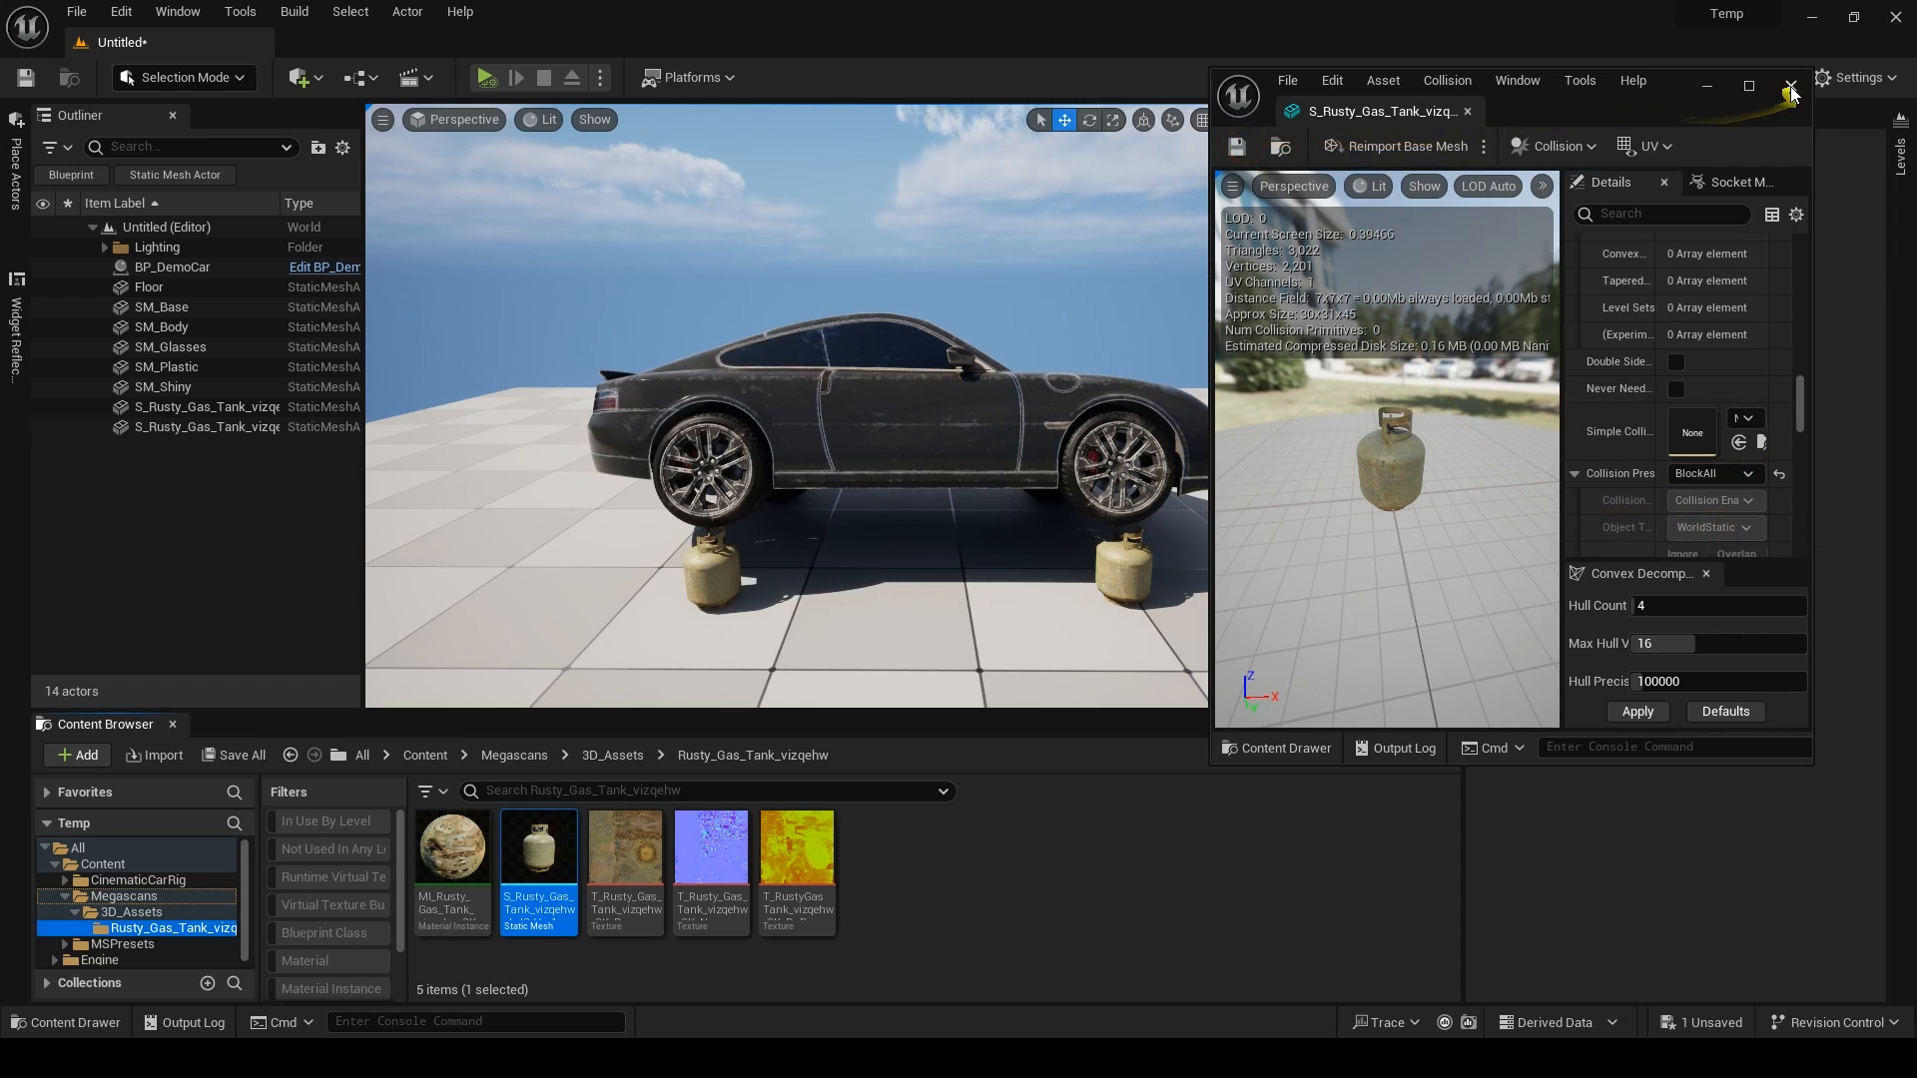
pyautogui.click(1791, 87)
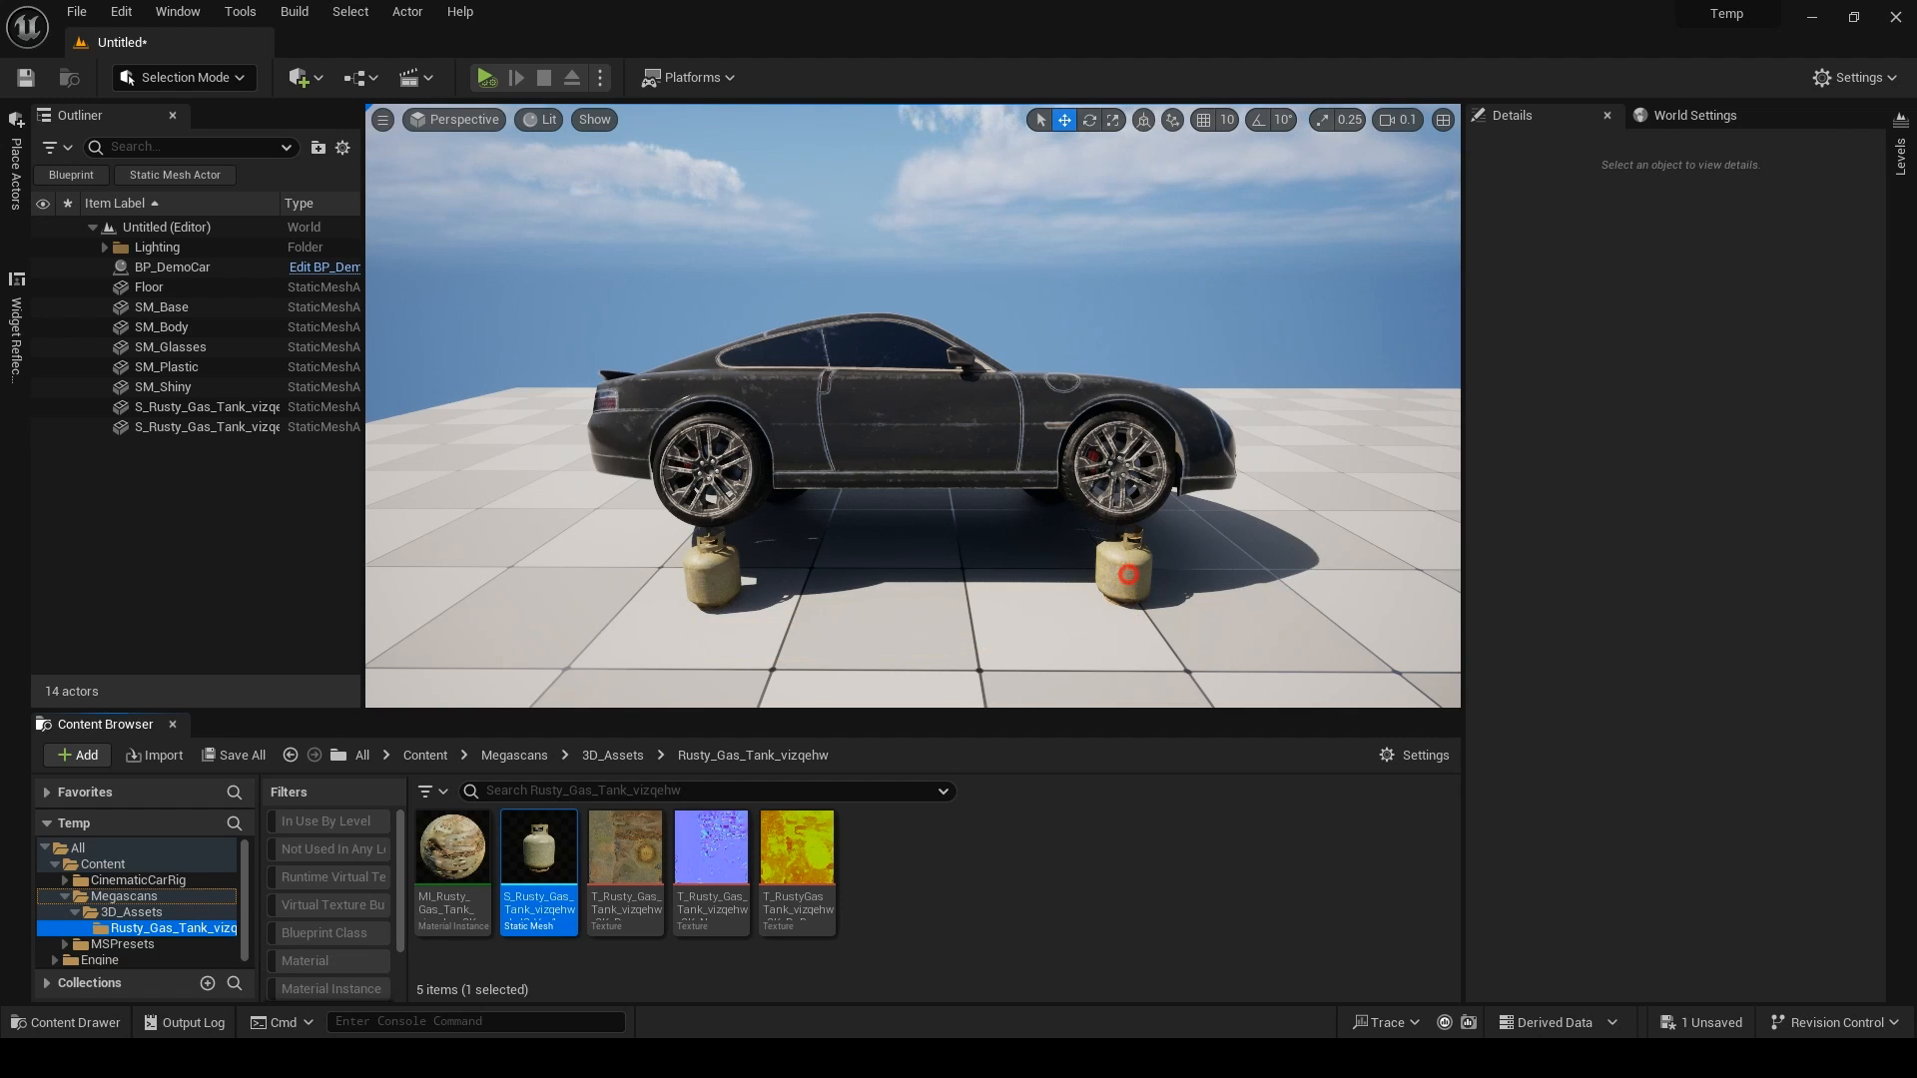
# Add an actor tag named IgnoreTrace to the gas tank under the front wheel.
pyautogui.click(1127, 572)
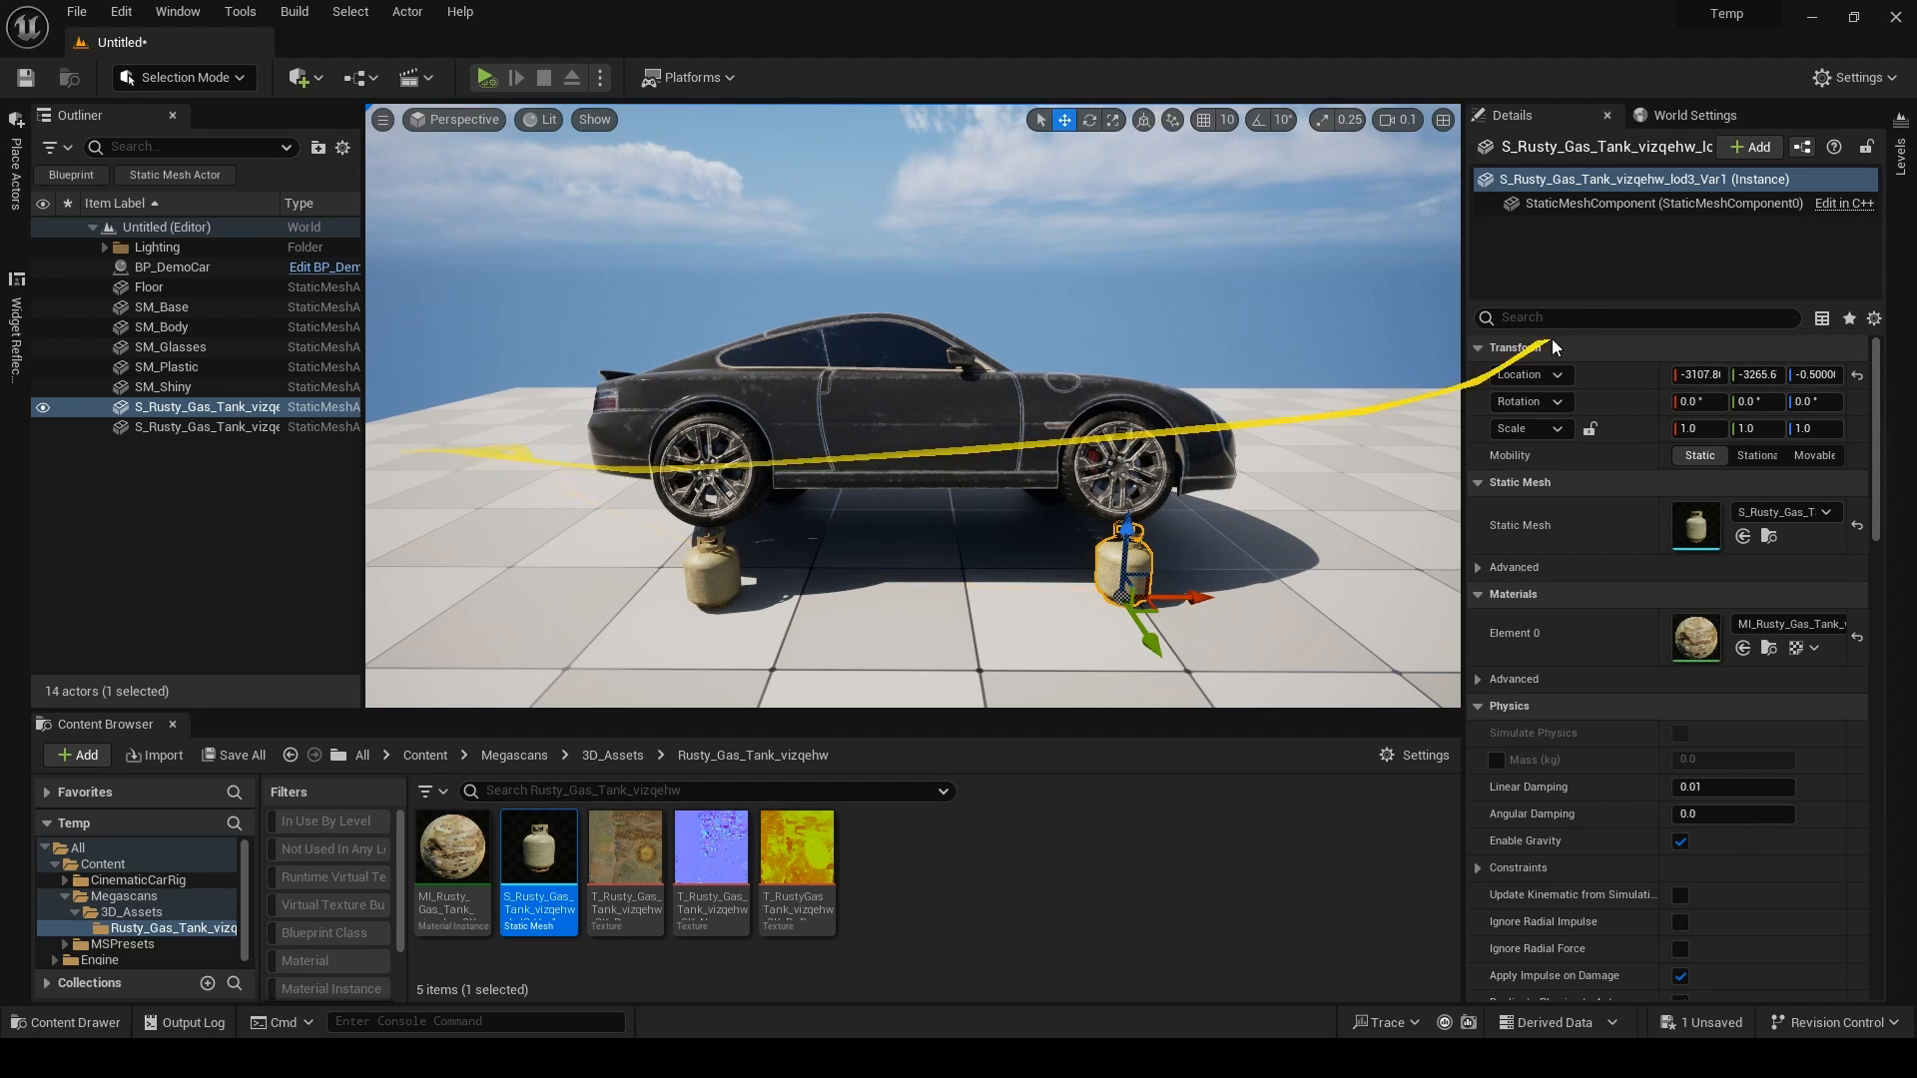
pyautogui.click(1582, 318)
pyautogui.write('tag')
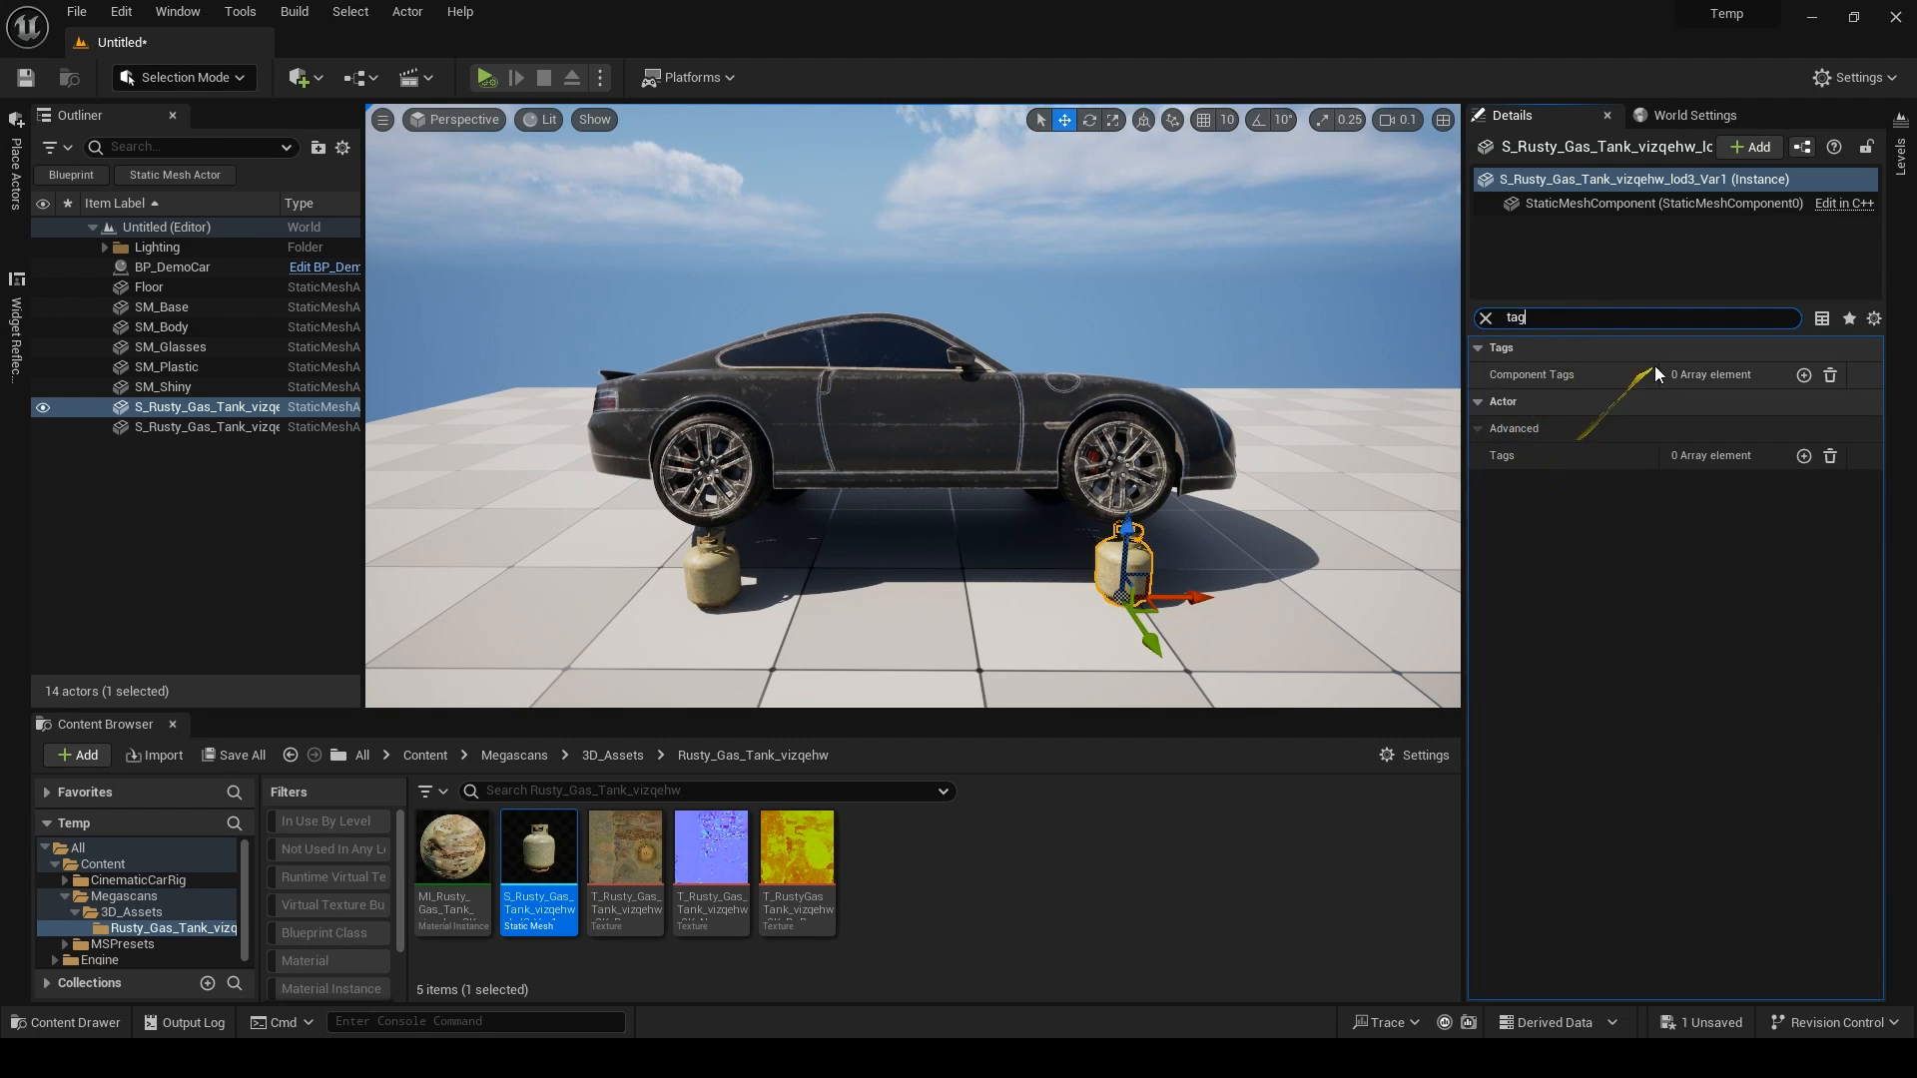
pyautogui.click(1803, 455)
pyautogui.click(1715, 483)
pyautogui.write('lgnoreTrace')
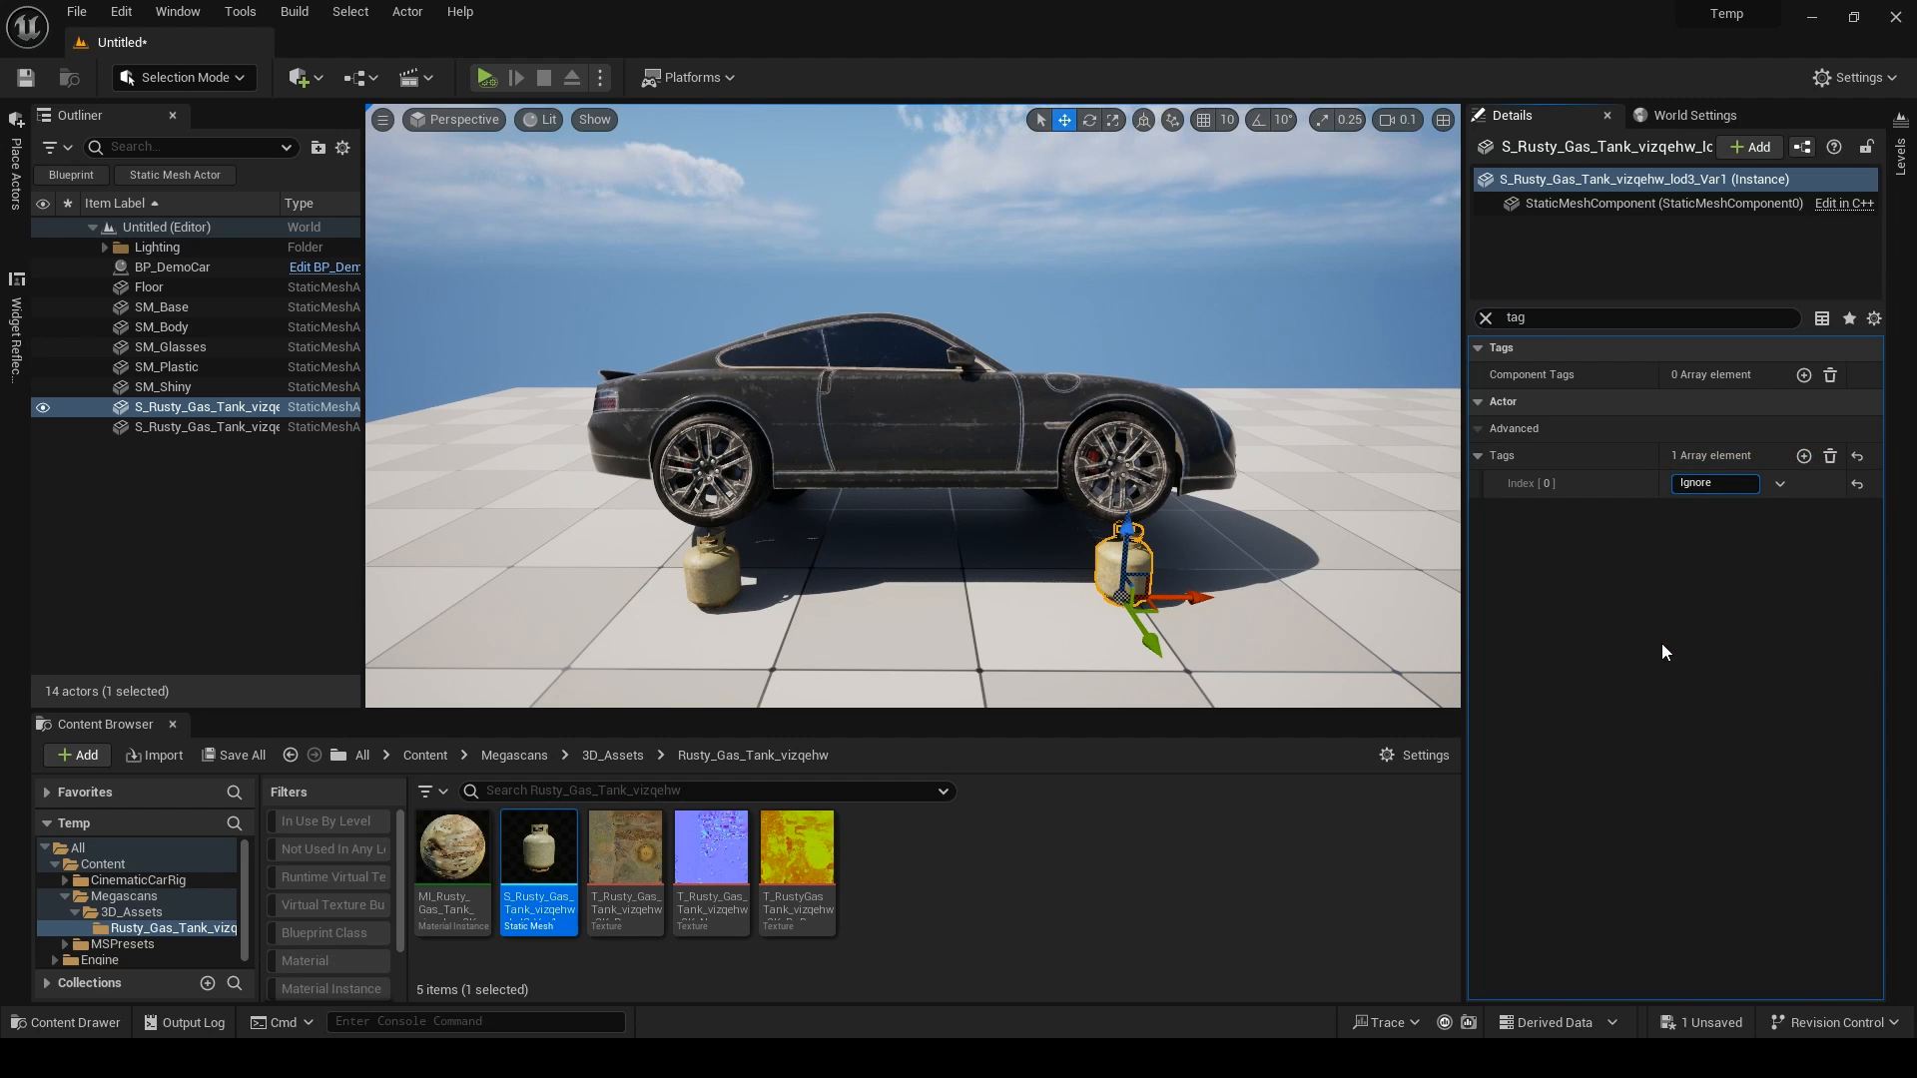
pyautogui.press('Return')
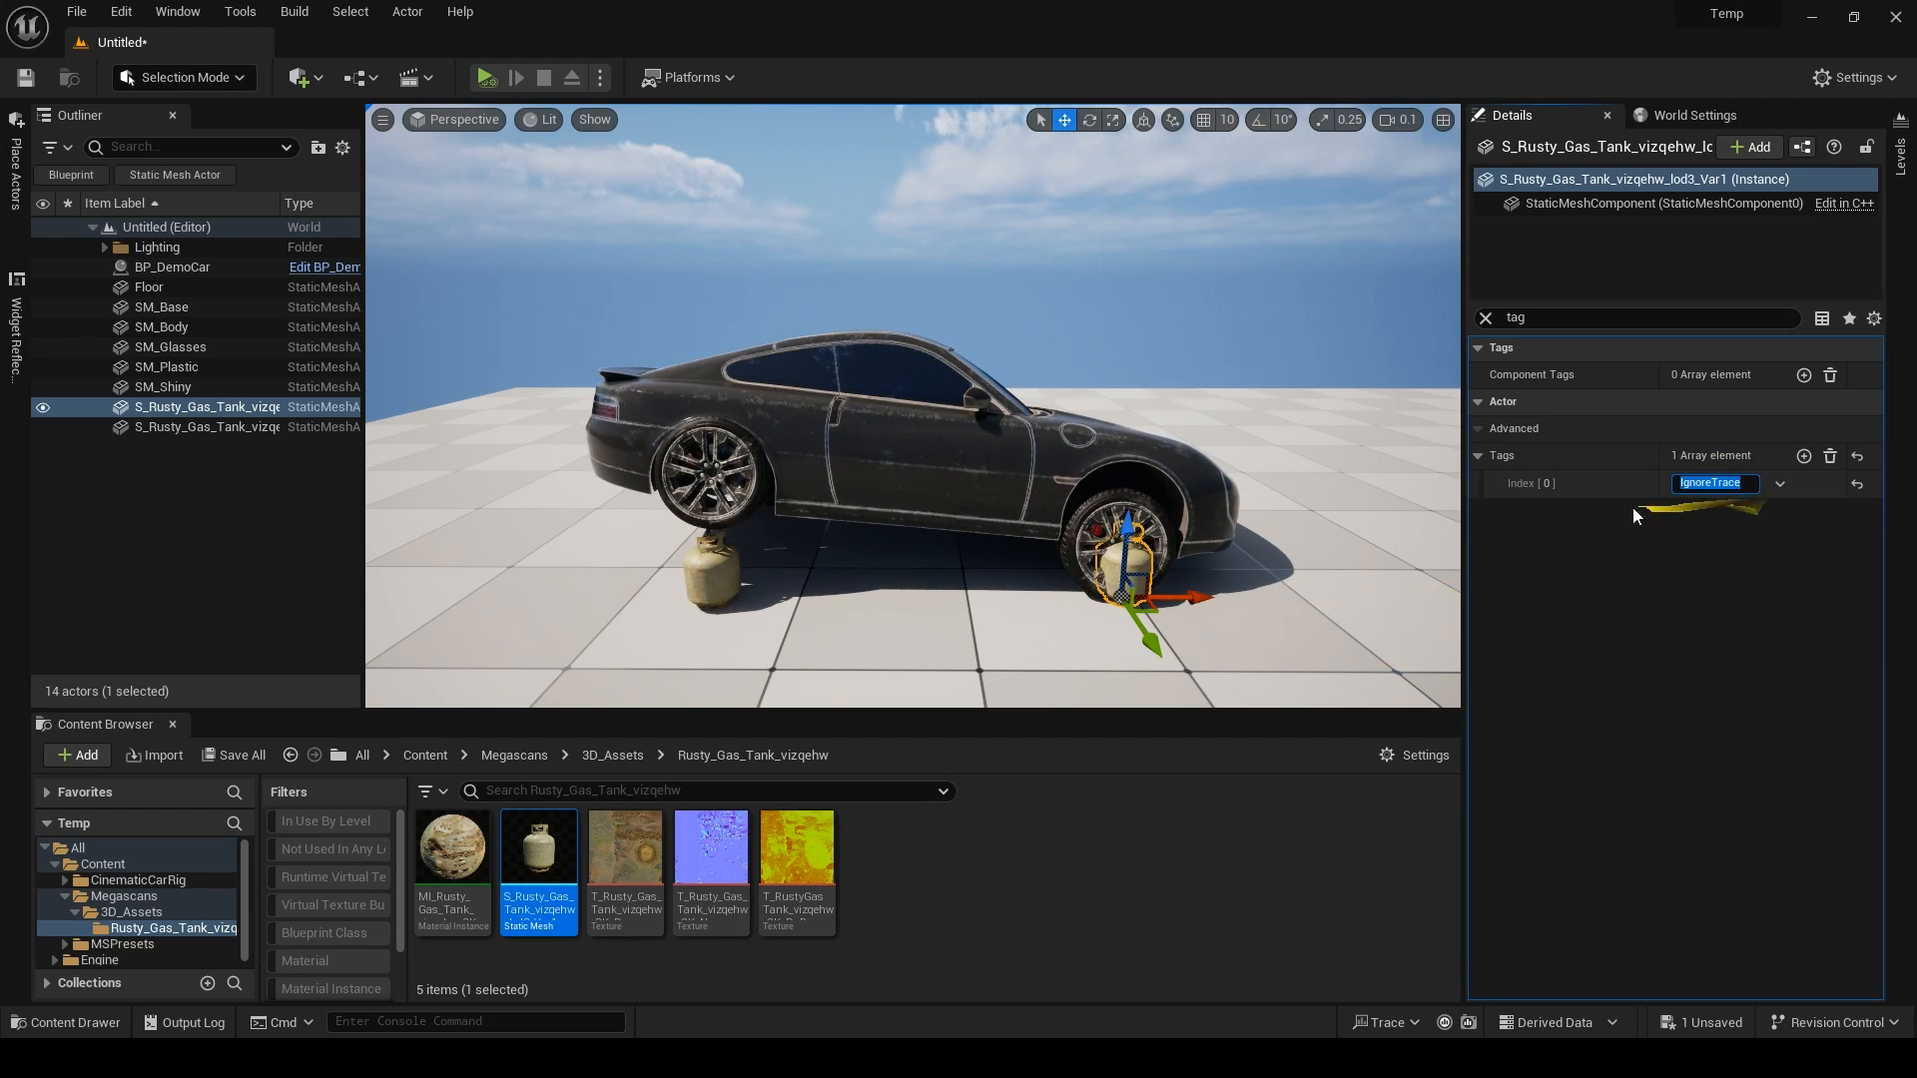
# Move the tagged front tank and the untagged rear tank around to test how the wheels react.
pyautogui.moveTo(1152, 612)
pyautogui.mouseDown()
pyautogui.moveTo(1125, 633)
pyautogui.moveTo(1147, 614)
pyautogui.mouseUp()
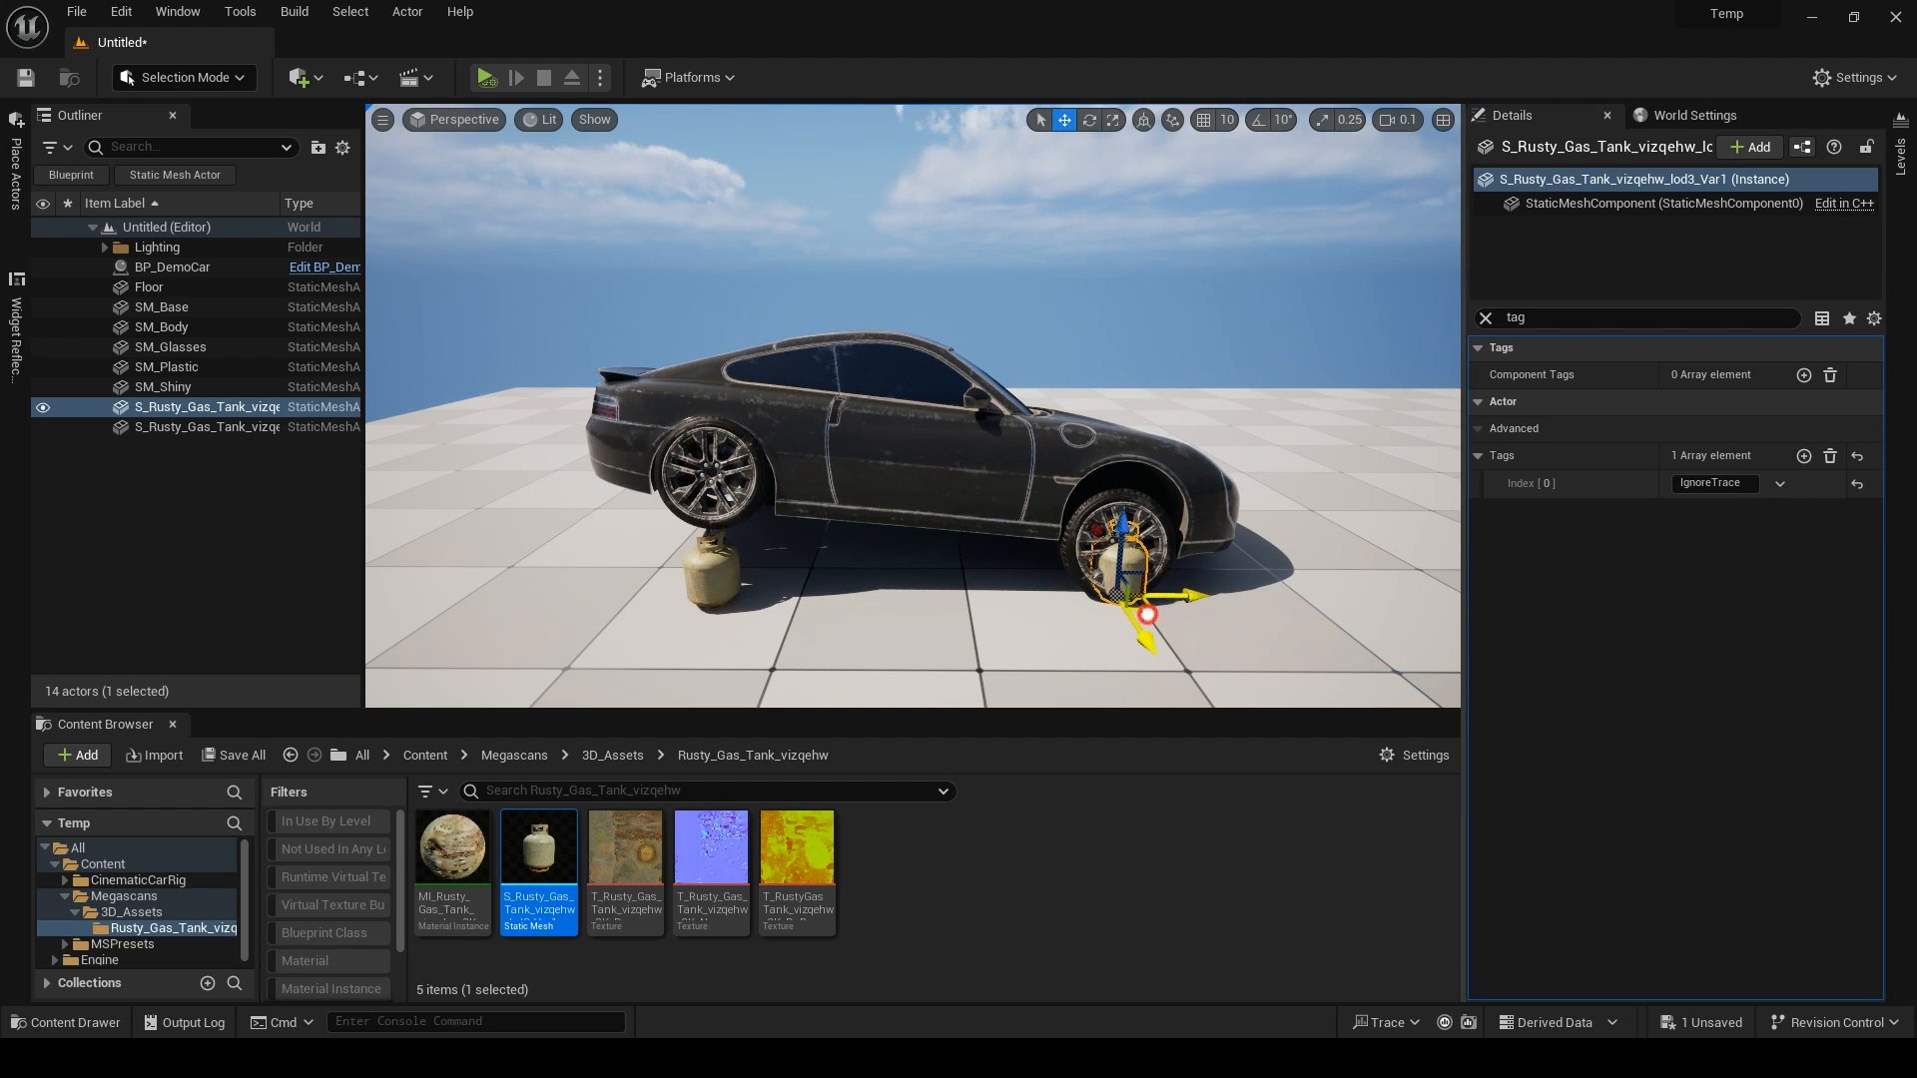
pyautogui.click(713, 597)
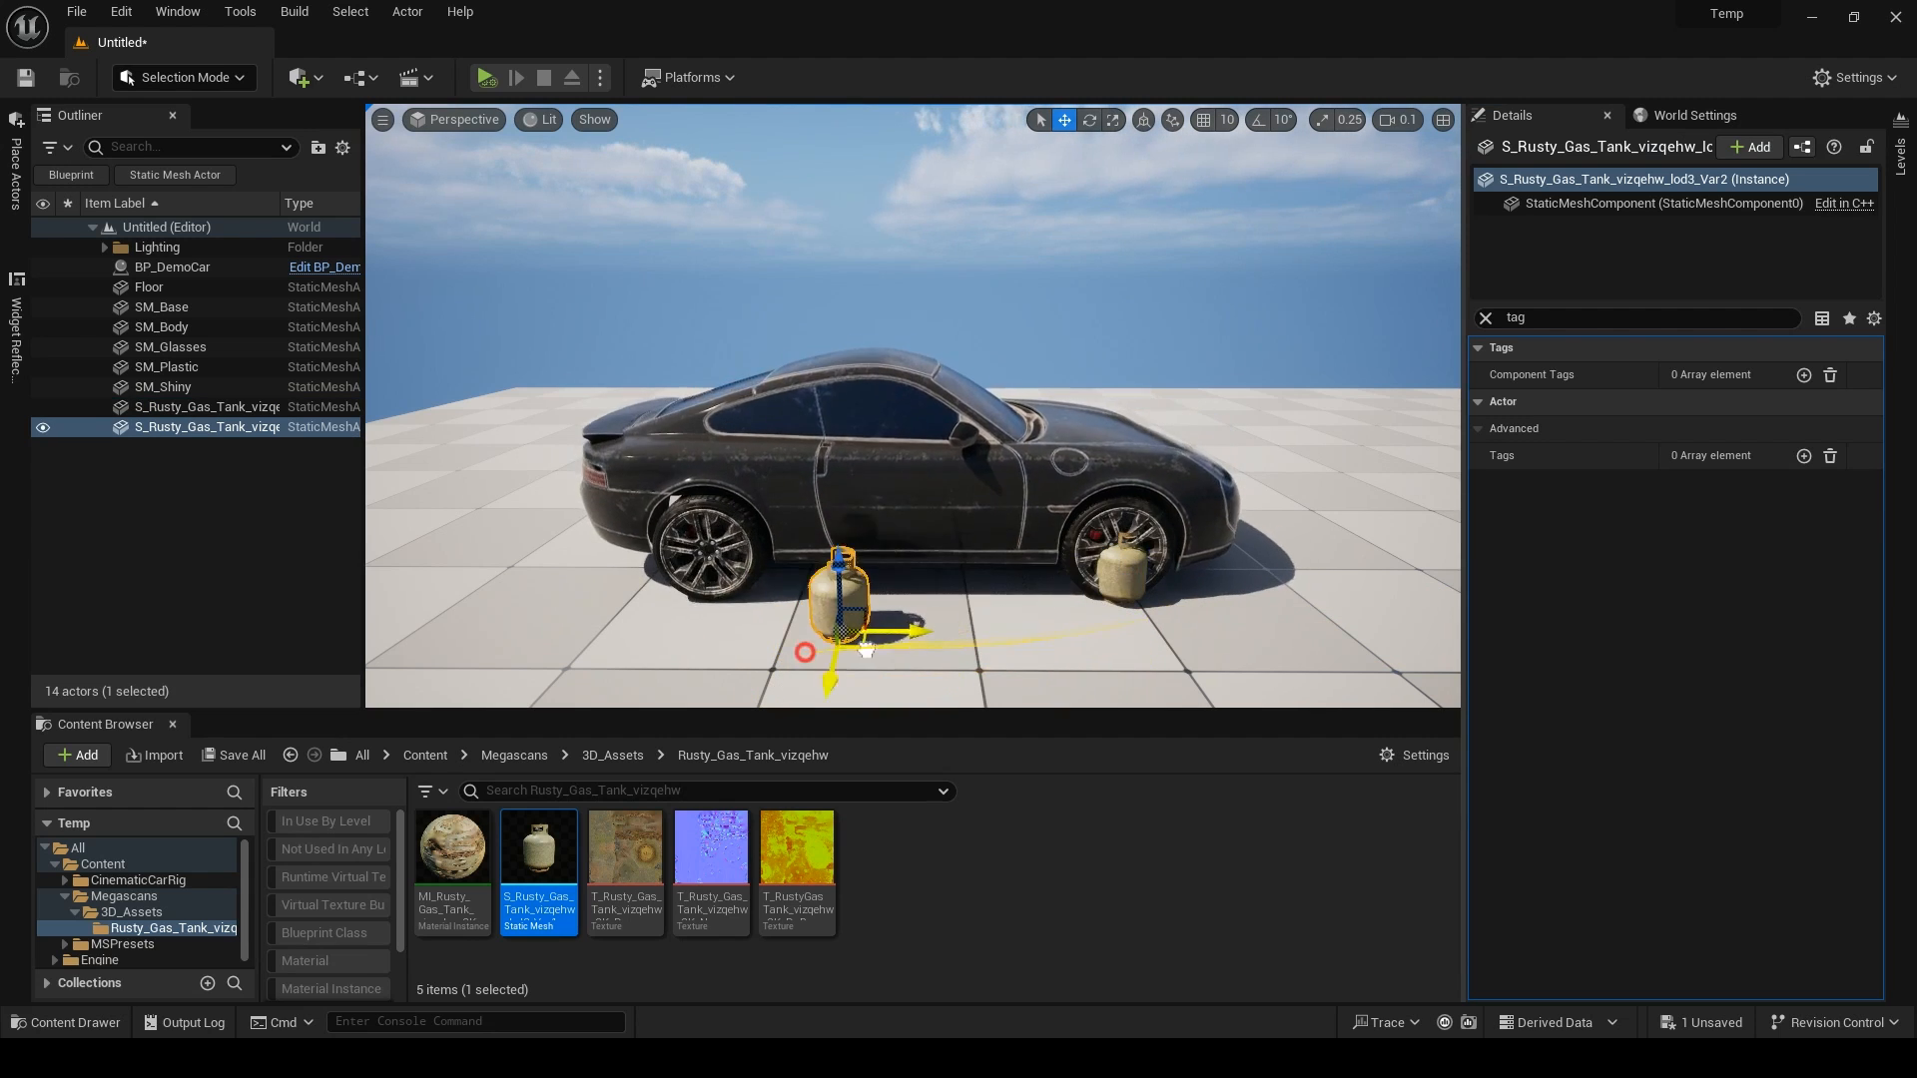
pyautogui.moveTo(723, 631); pyautogui.dragTo(733, 615)
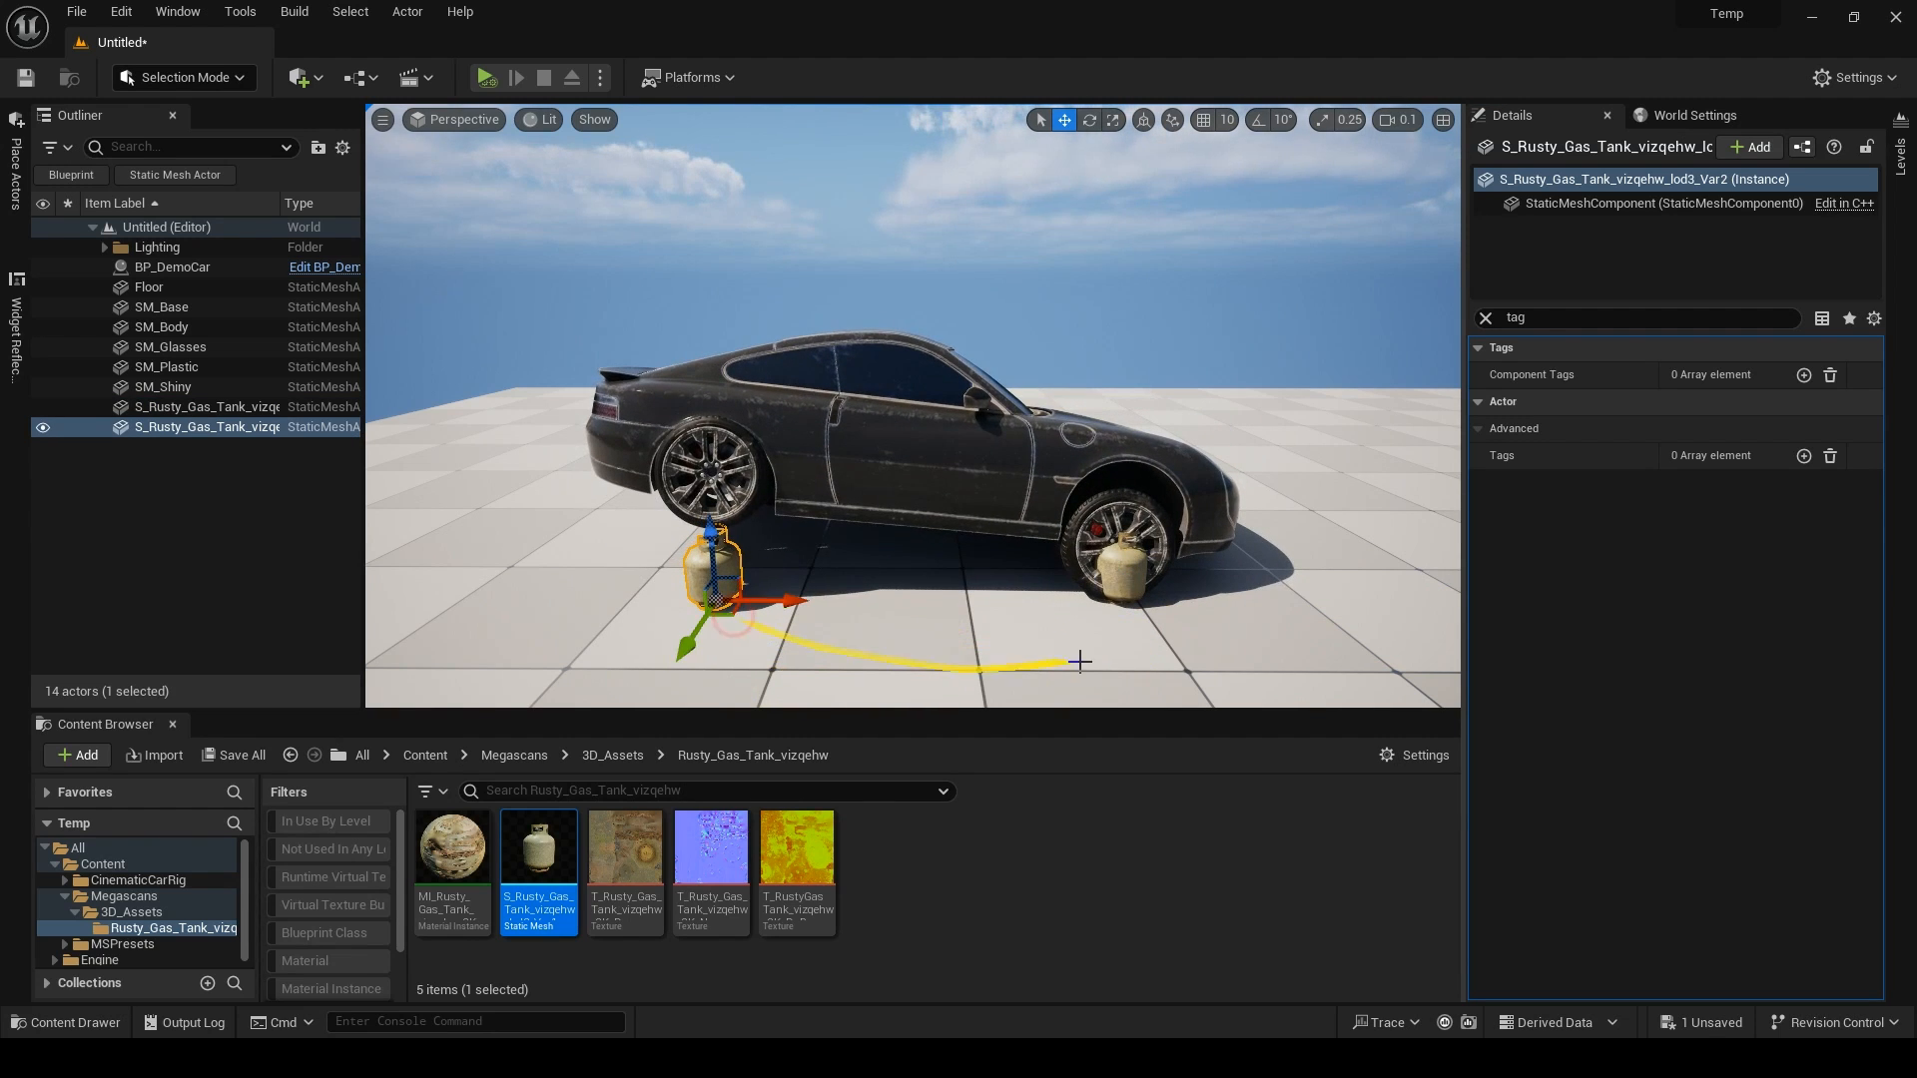
pyautogui.click(1120, 584)
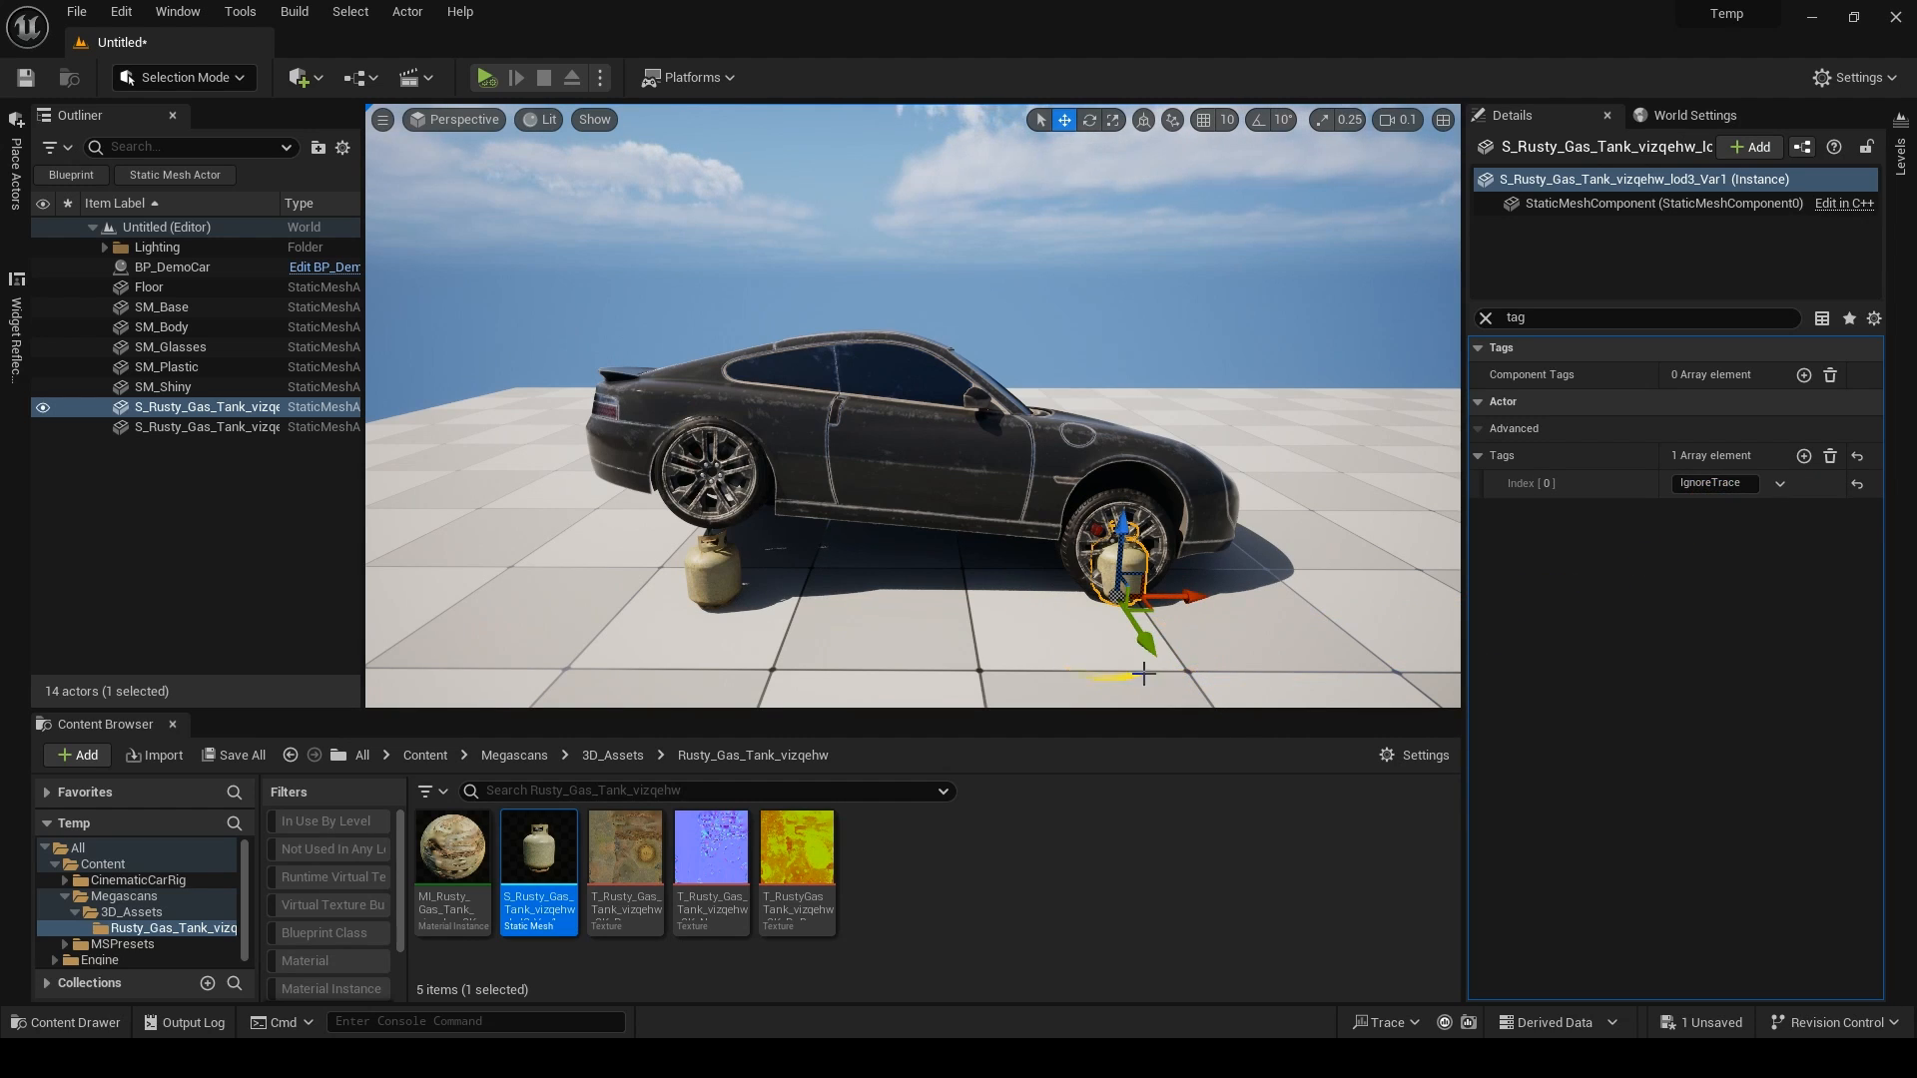
pyautogui.moveTo(1151, 610); pyautogui.dragTo(1147, 603)
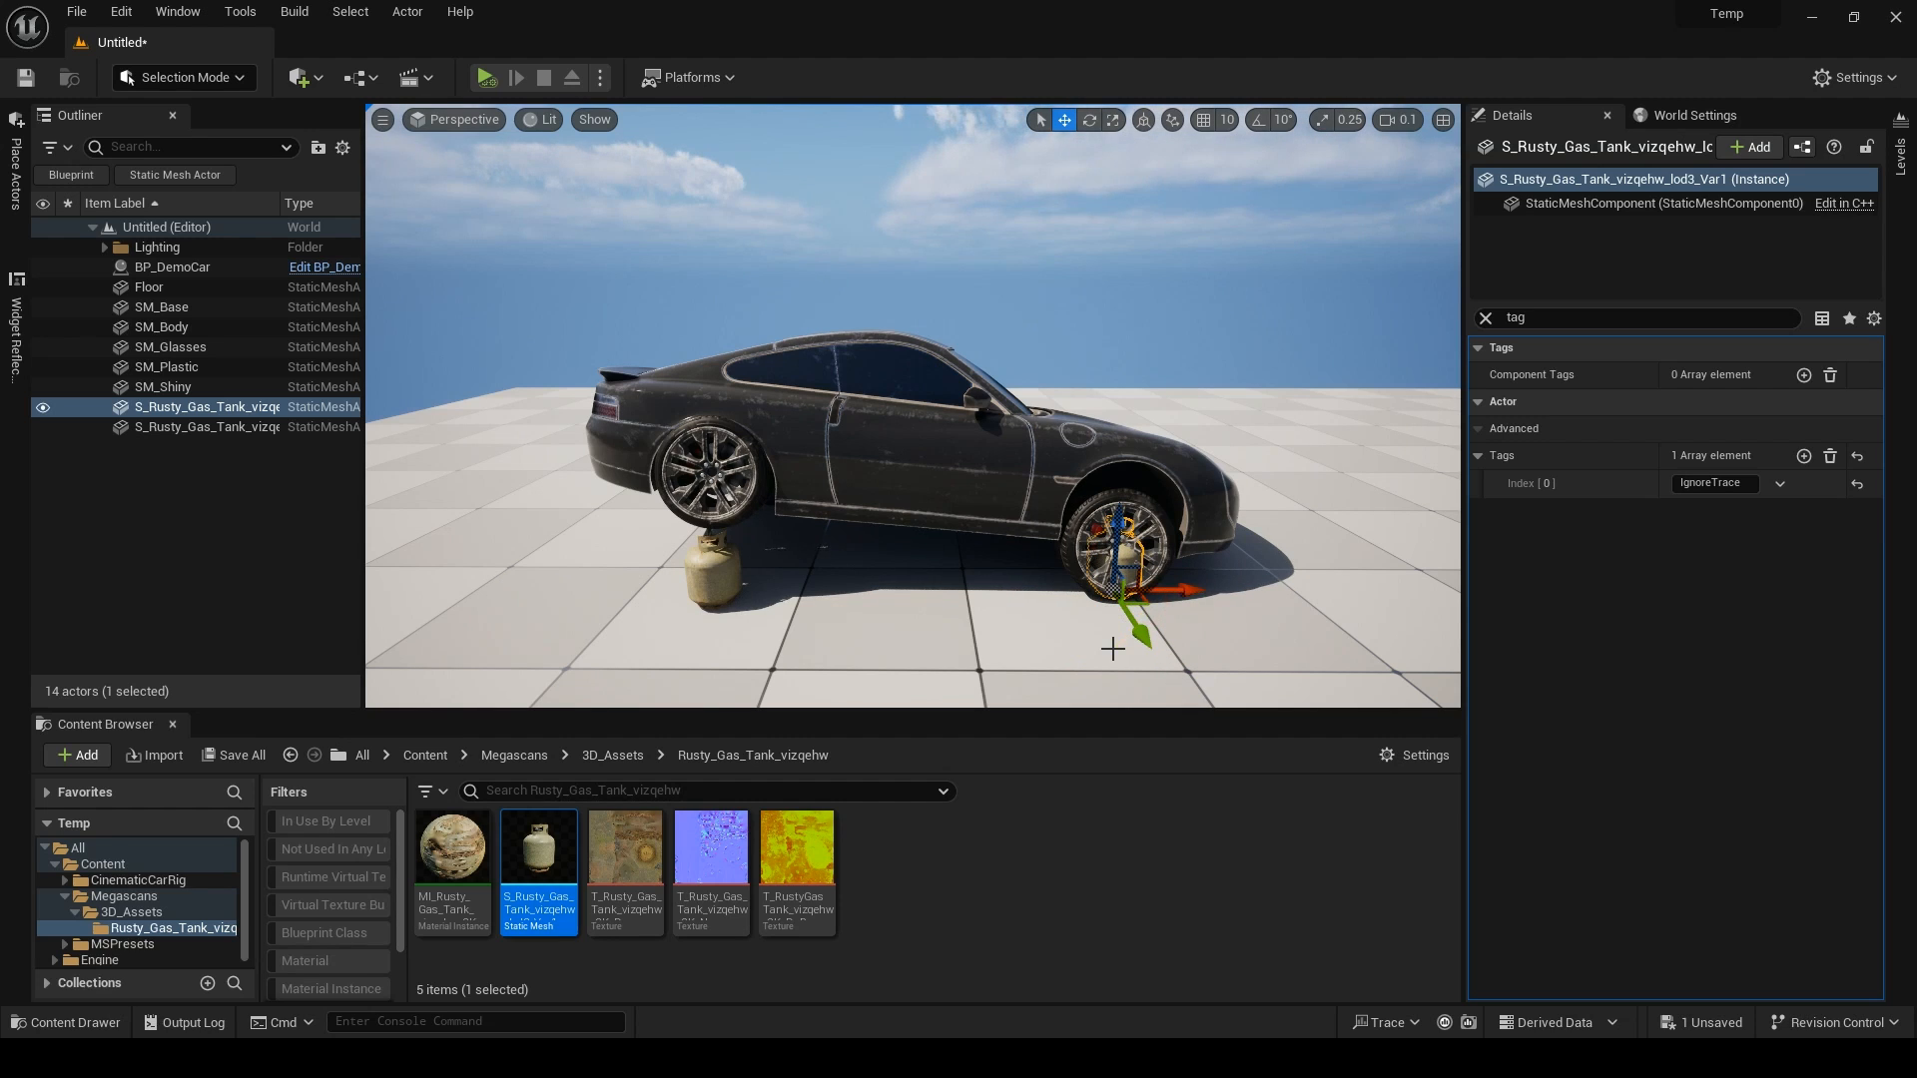
# Delete both gas tanks from the level.
pyautogui.press('Delete')
pyautogui.click(1109, 583)
pyautogui.click(726, 578)
pyautogui.press('Delete')
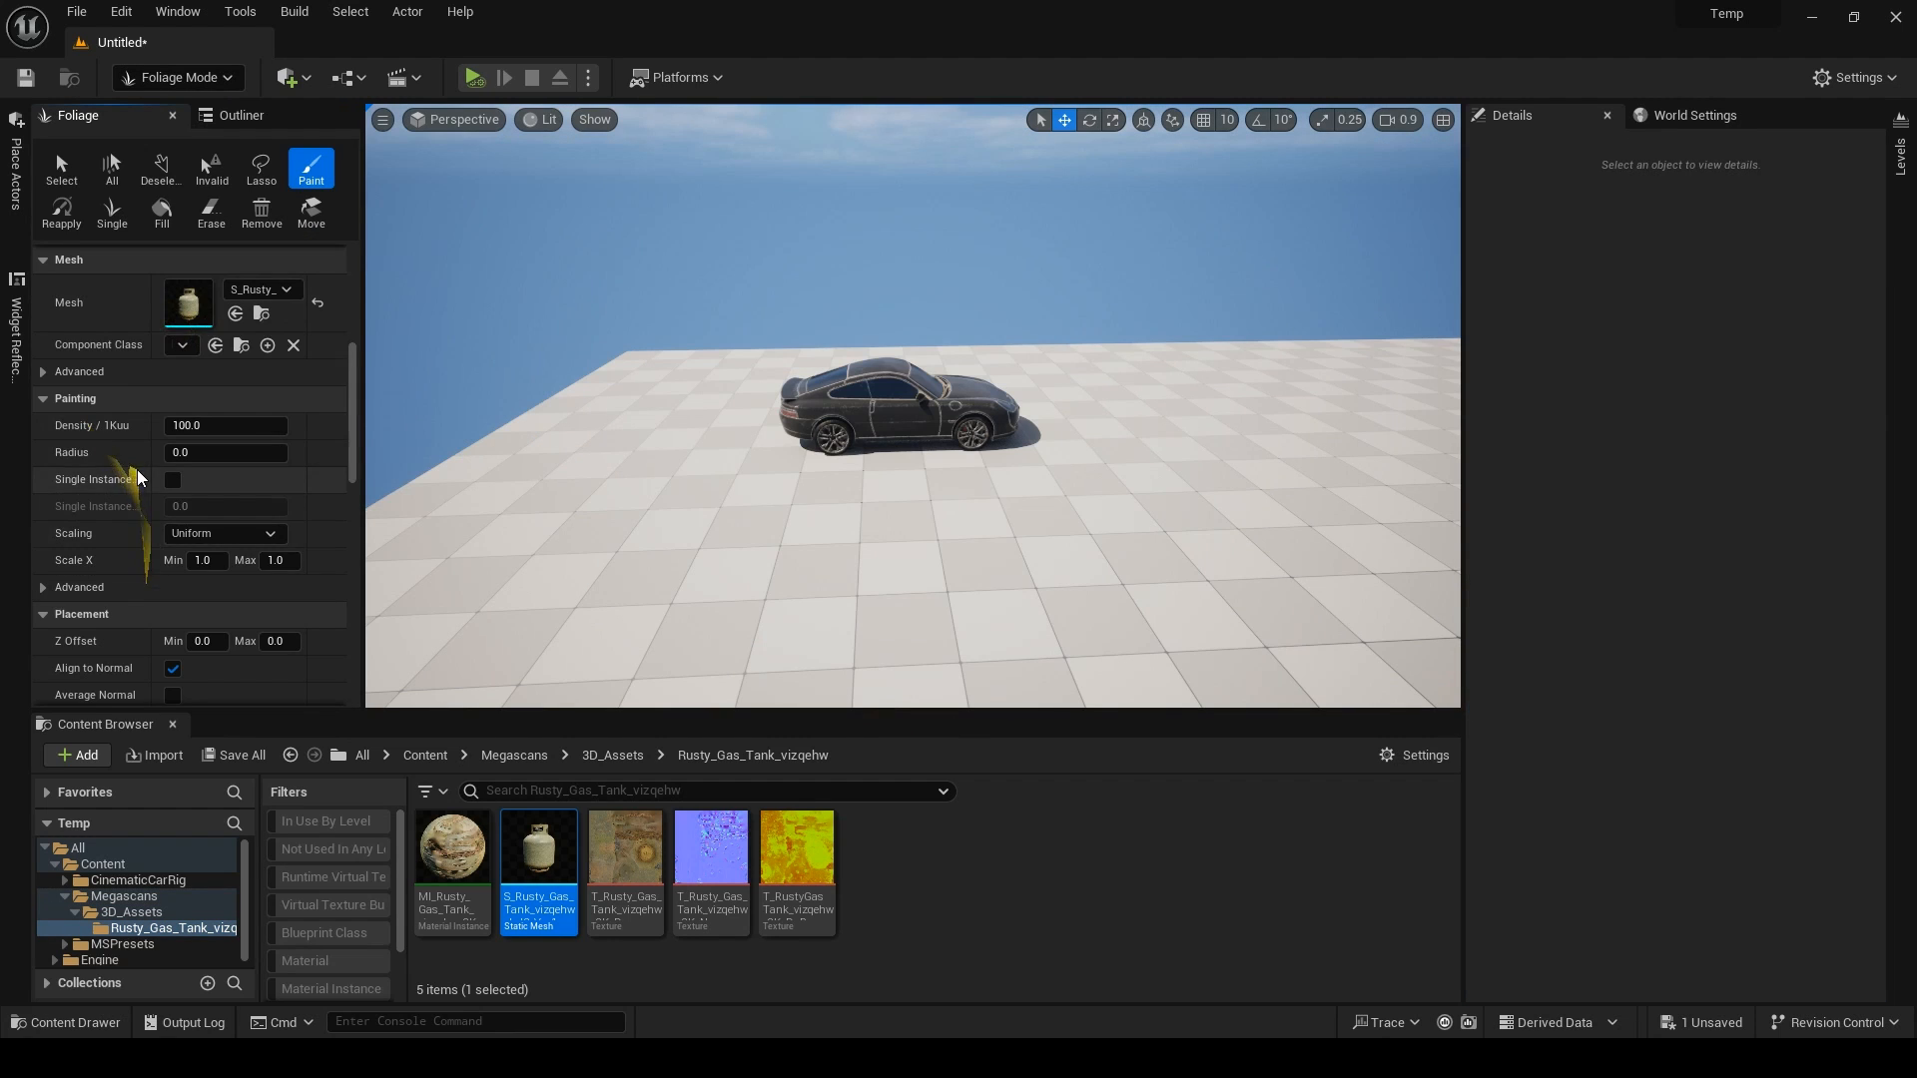
pyautogui.scroll(9, 139, 481)
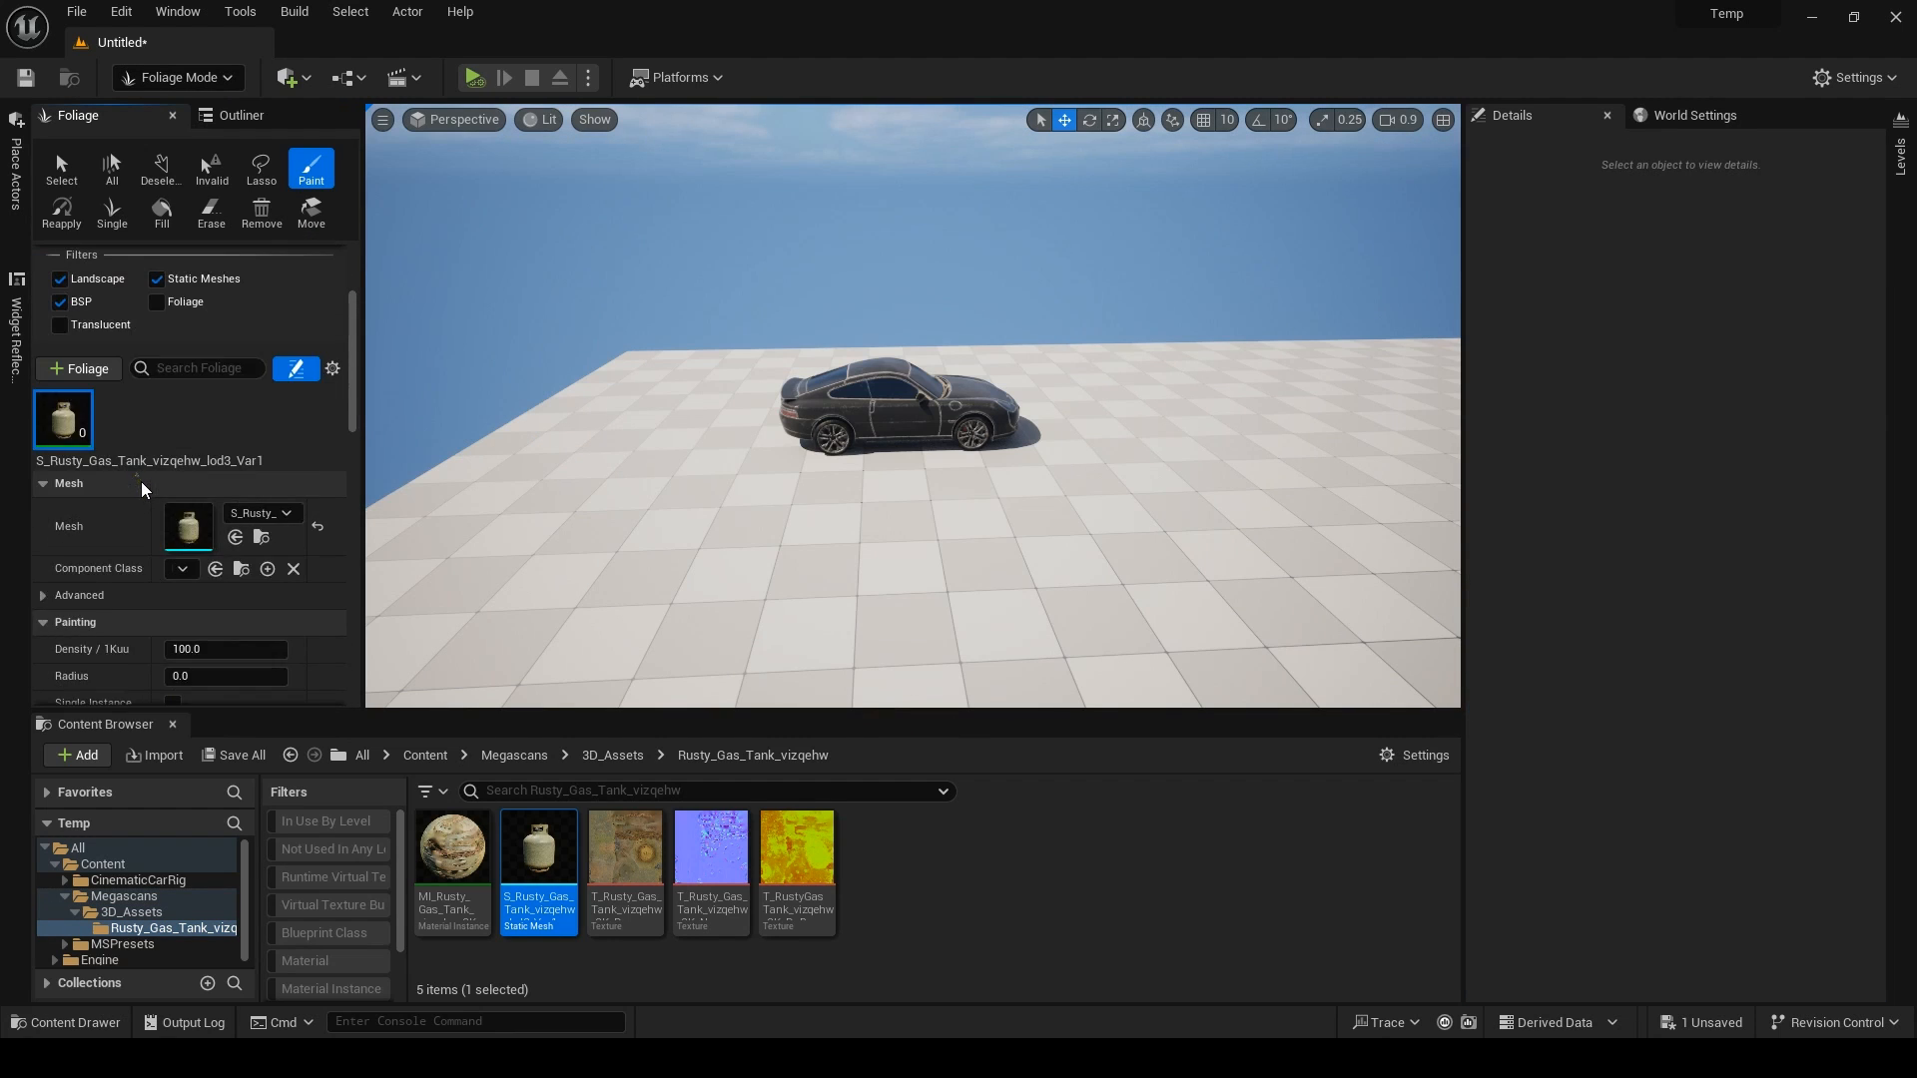
pyautogui.scroll(-15, 120, 501)
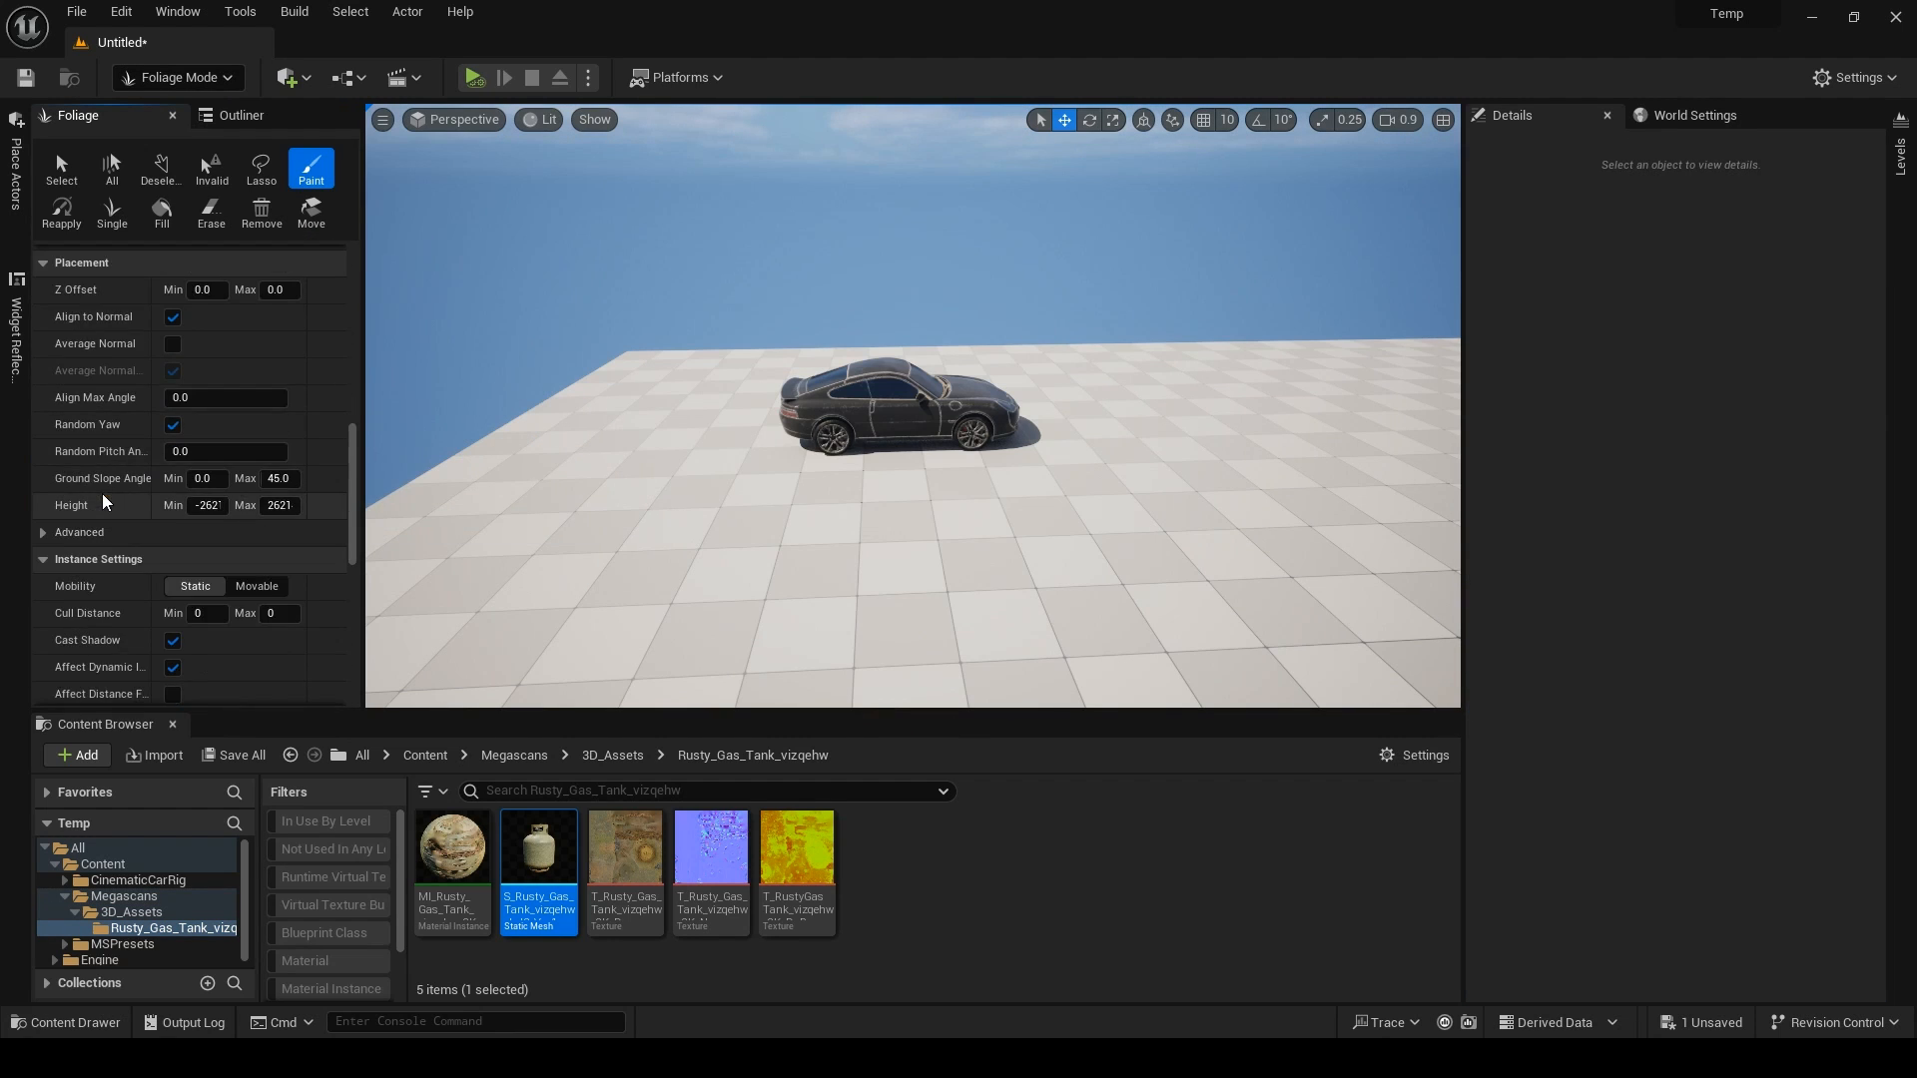
pyautogui.scroll(-5, 104, 501)
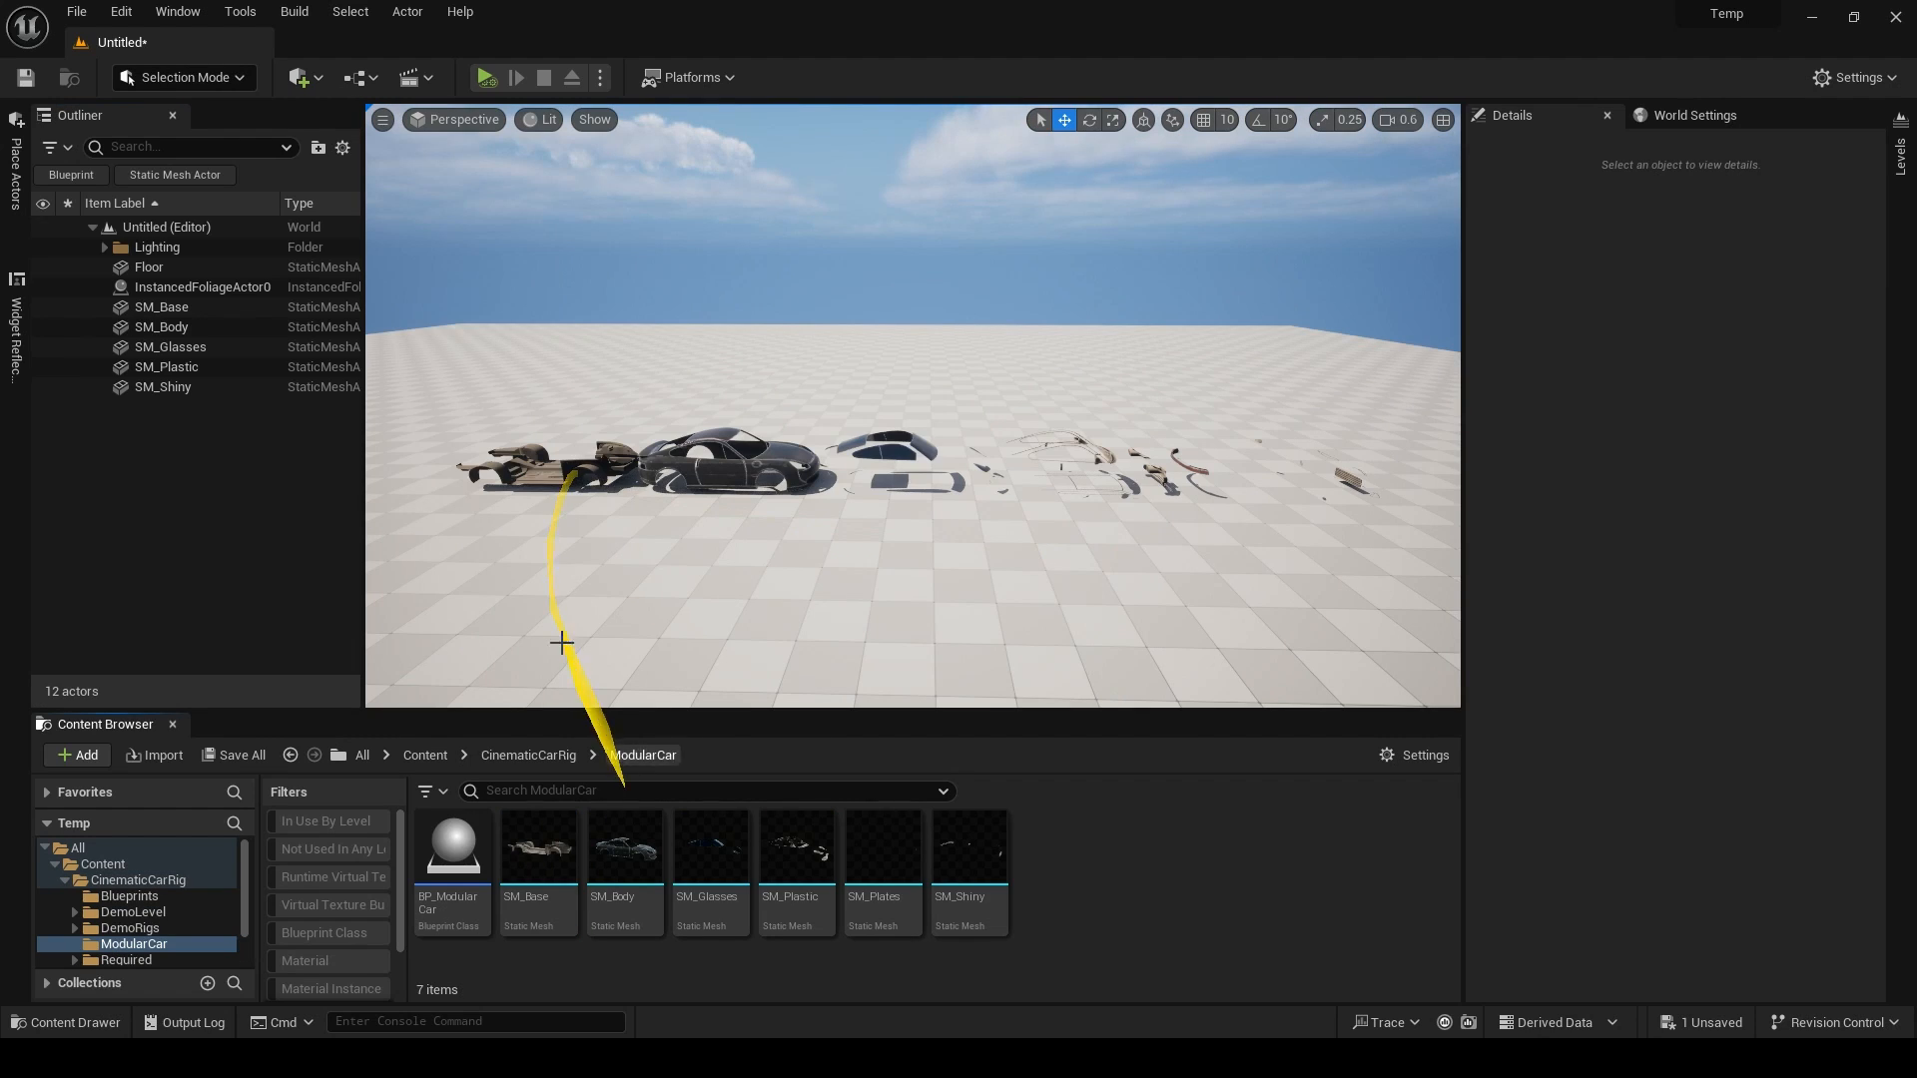
# Delete the separate car parts SM_Base, SM_Body, SM_Glasses, SM_Plastic and SM_Shiny from the level.
pyautogui.click(539, 470)
pyautogui.click(733, 472)
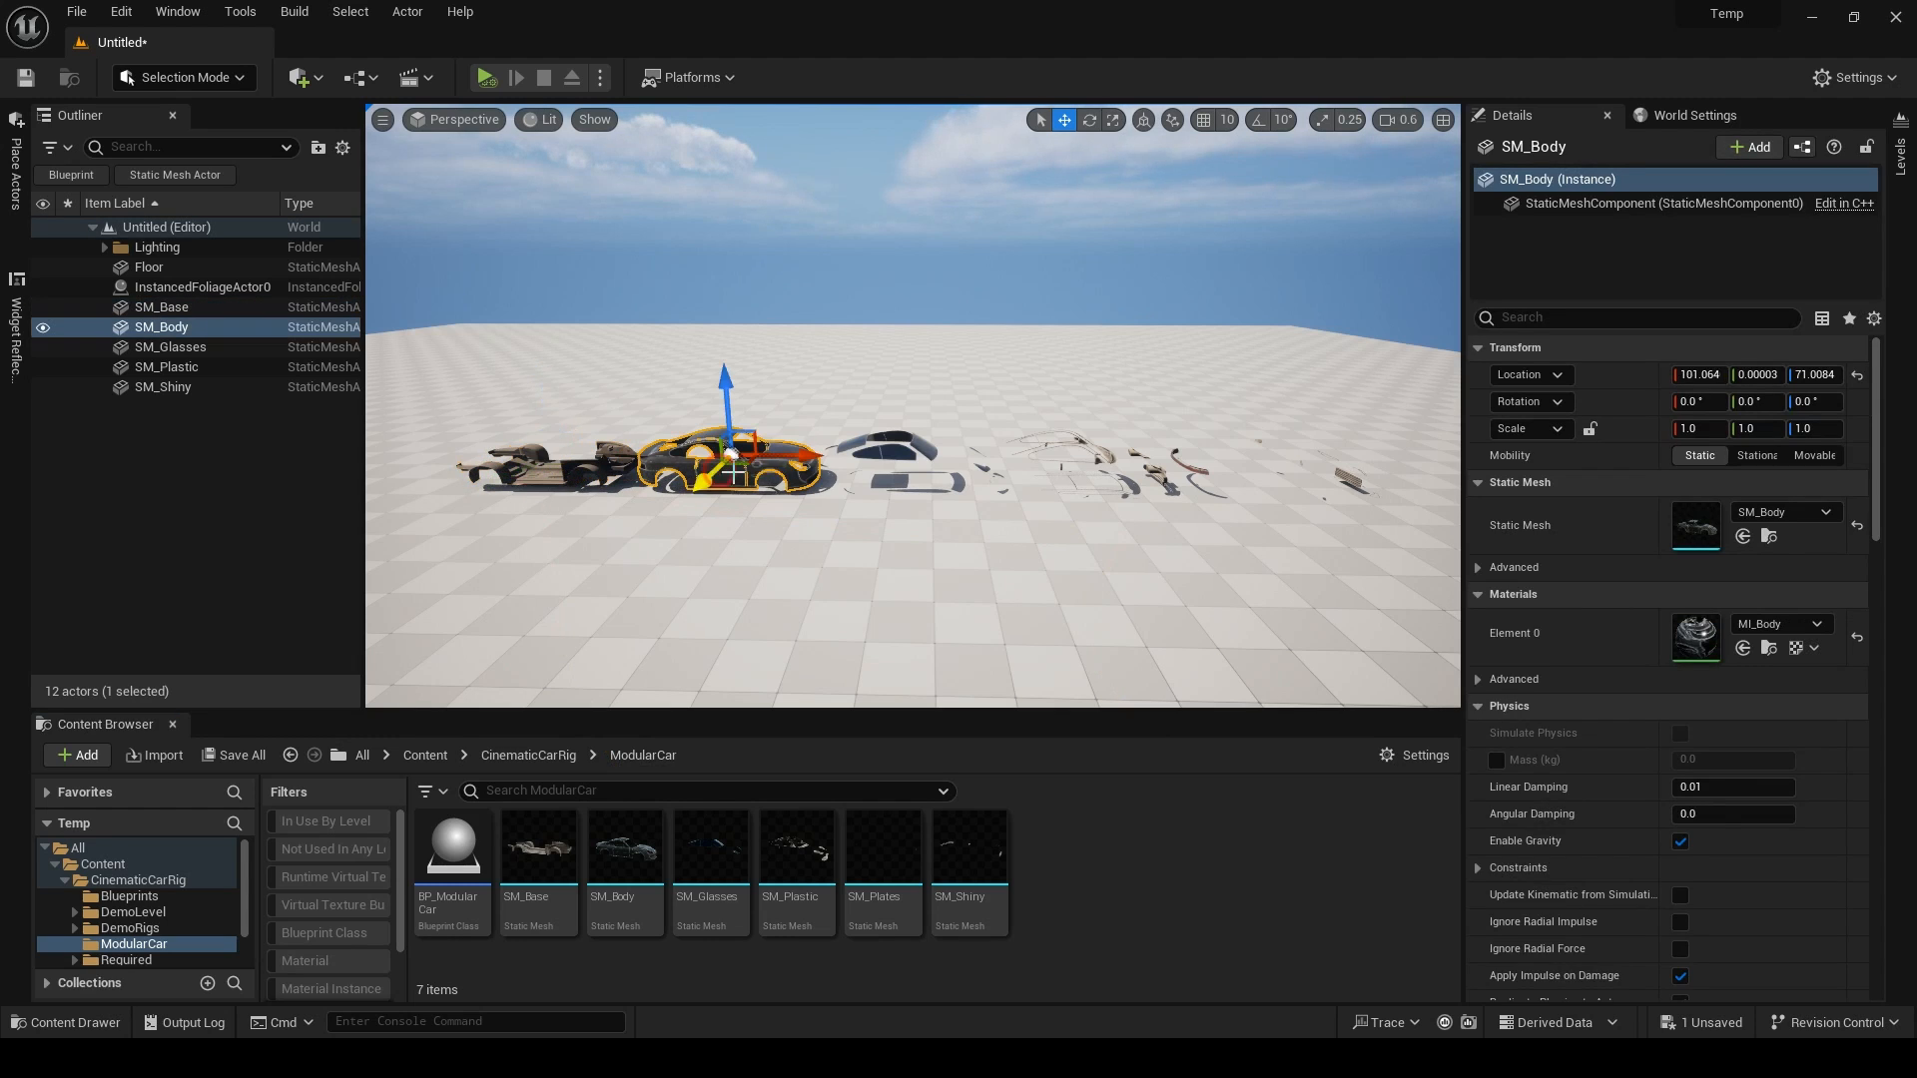
pyautogui.click(981, 457)
pyautogui.click(1181, 469)
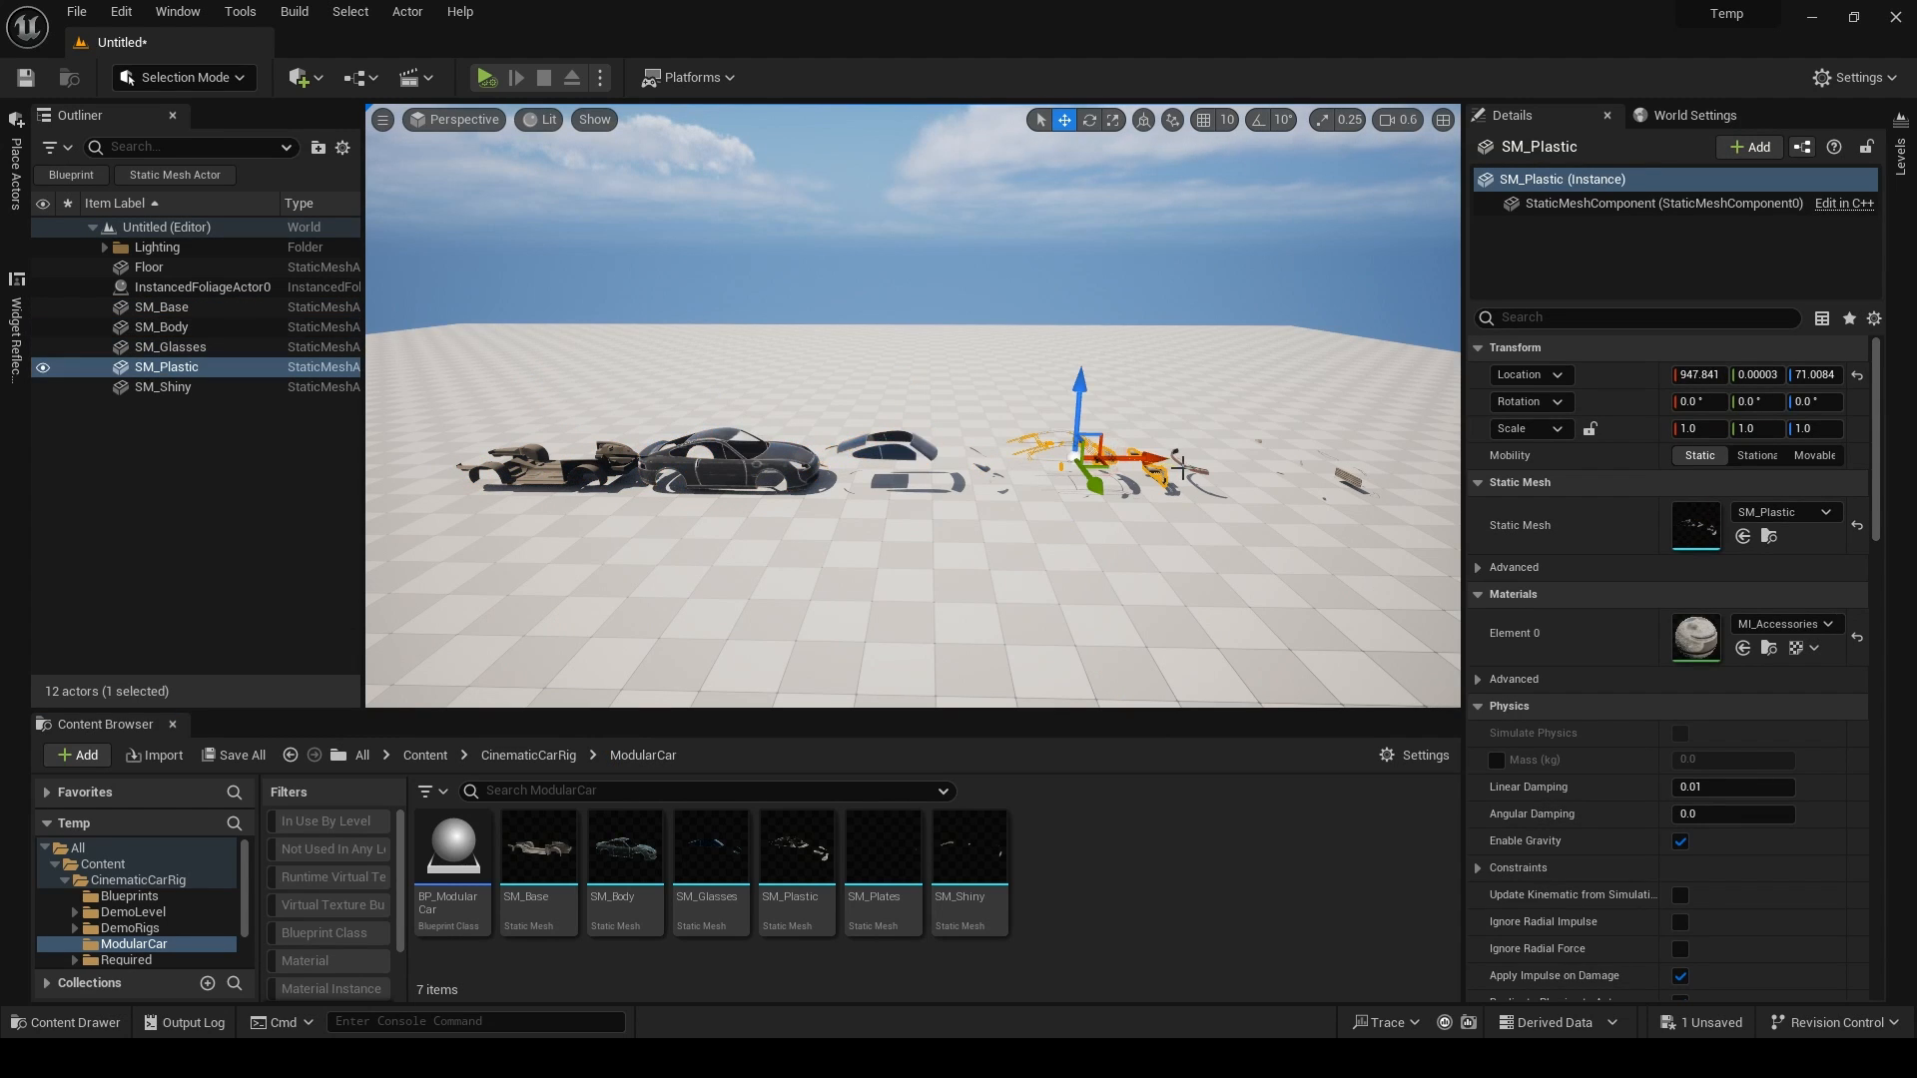
pyautogui.click(1190, 469)
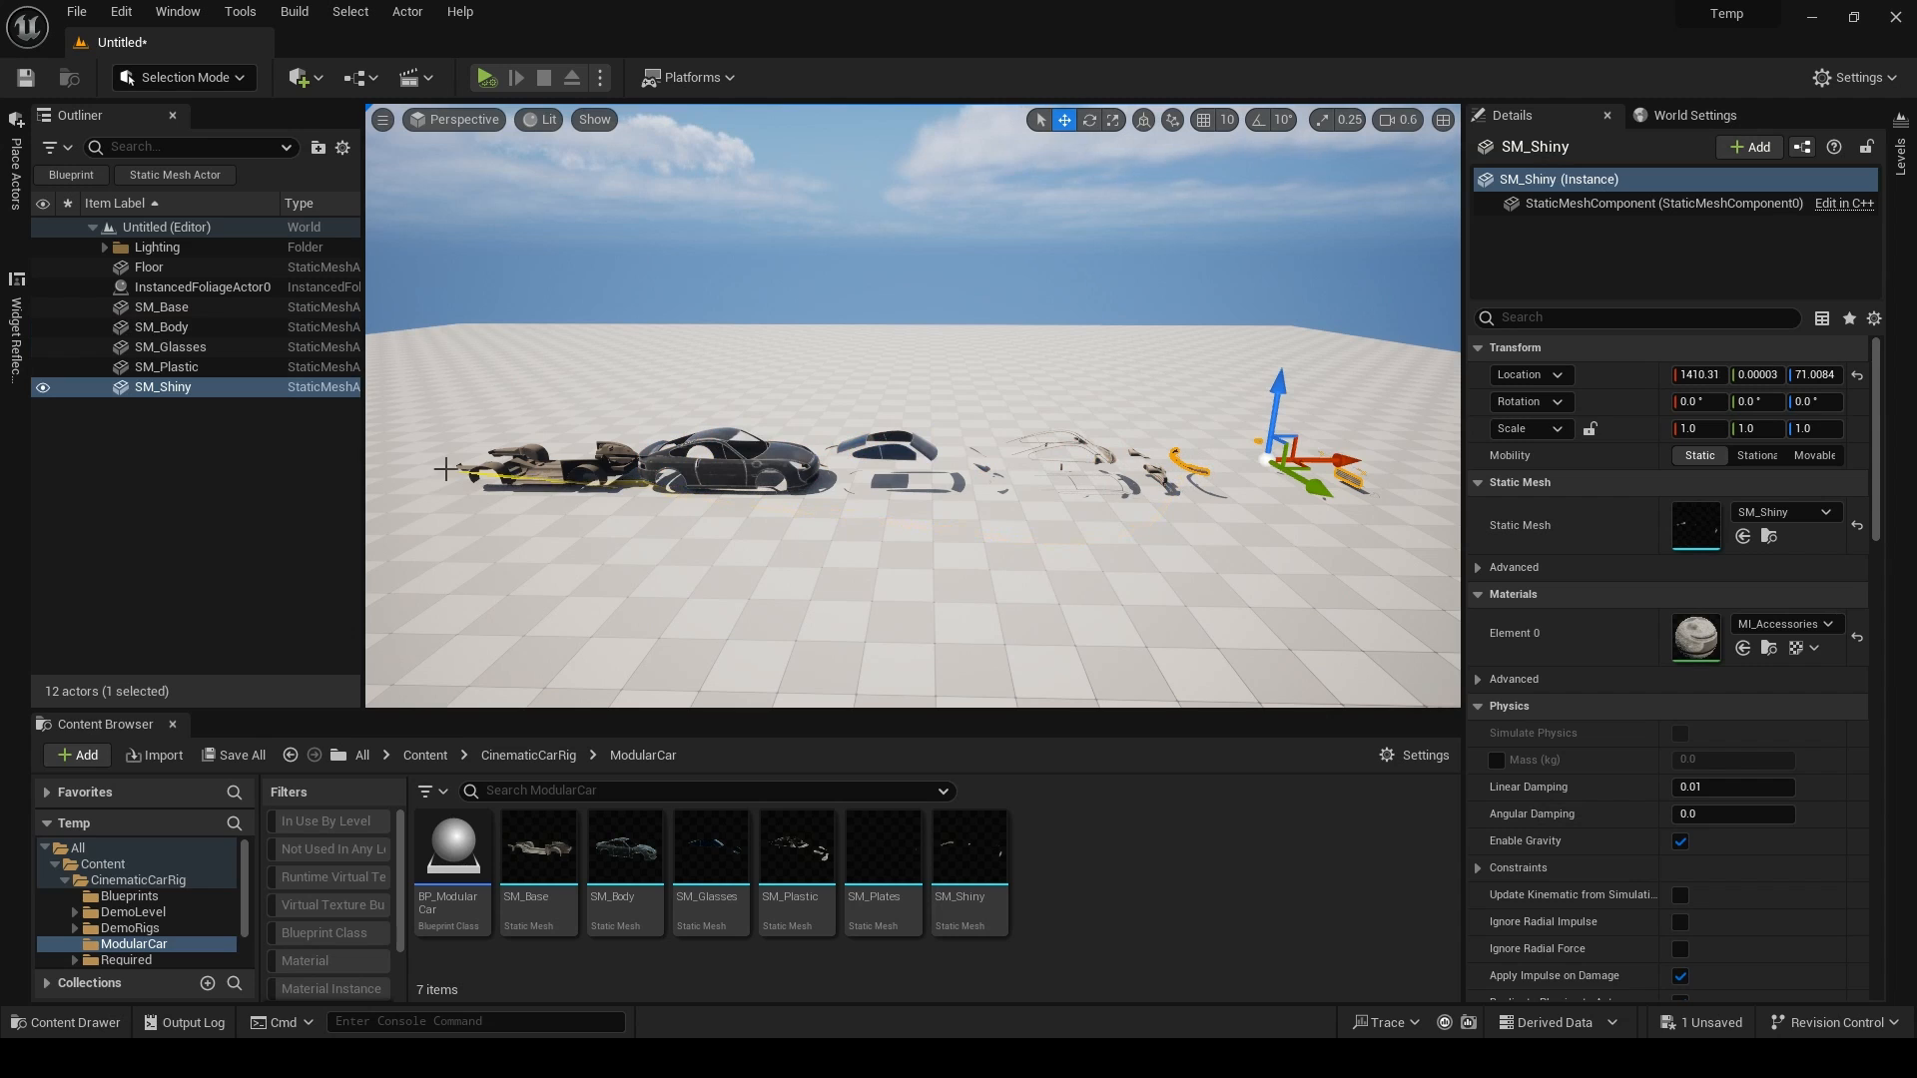
pyautogui.click(162, 308)
pyautogui.keyDown('shift'); pyautogui.click(165, 392); pyautogui.keyUp('shift')
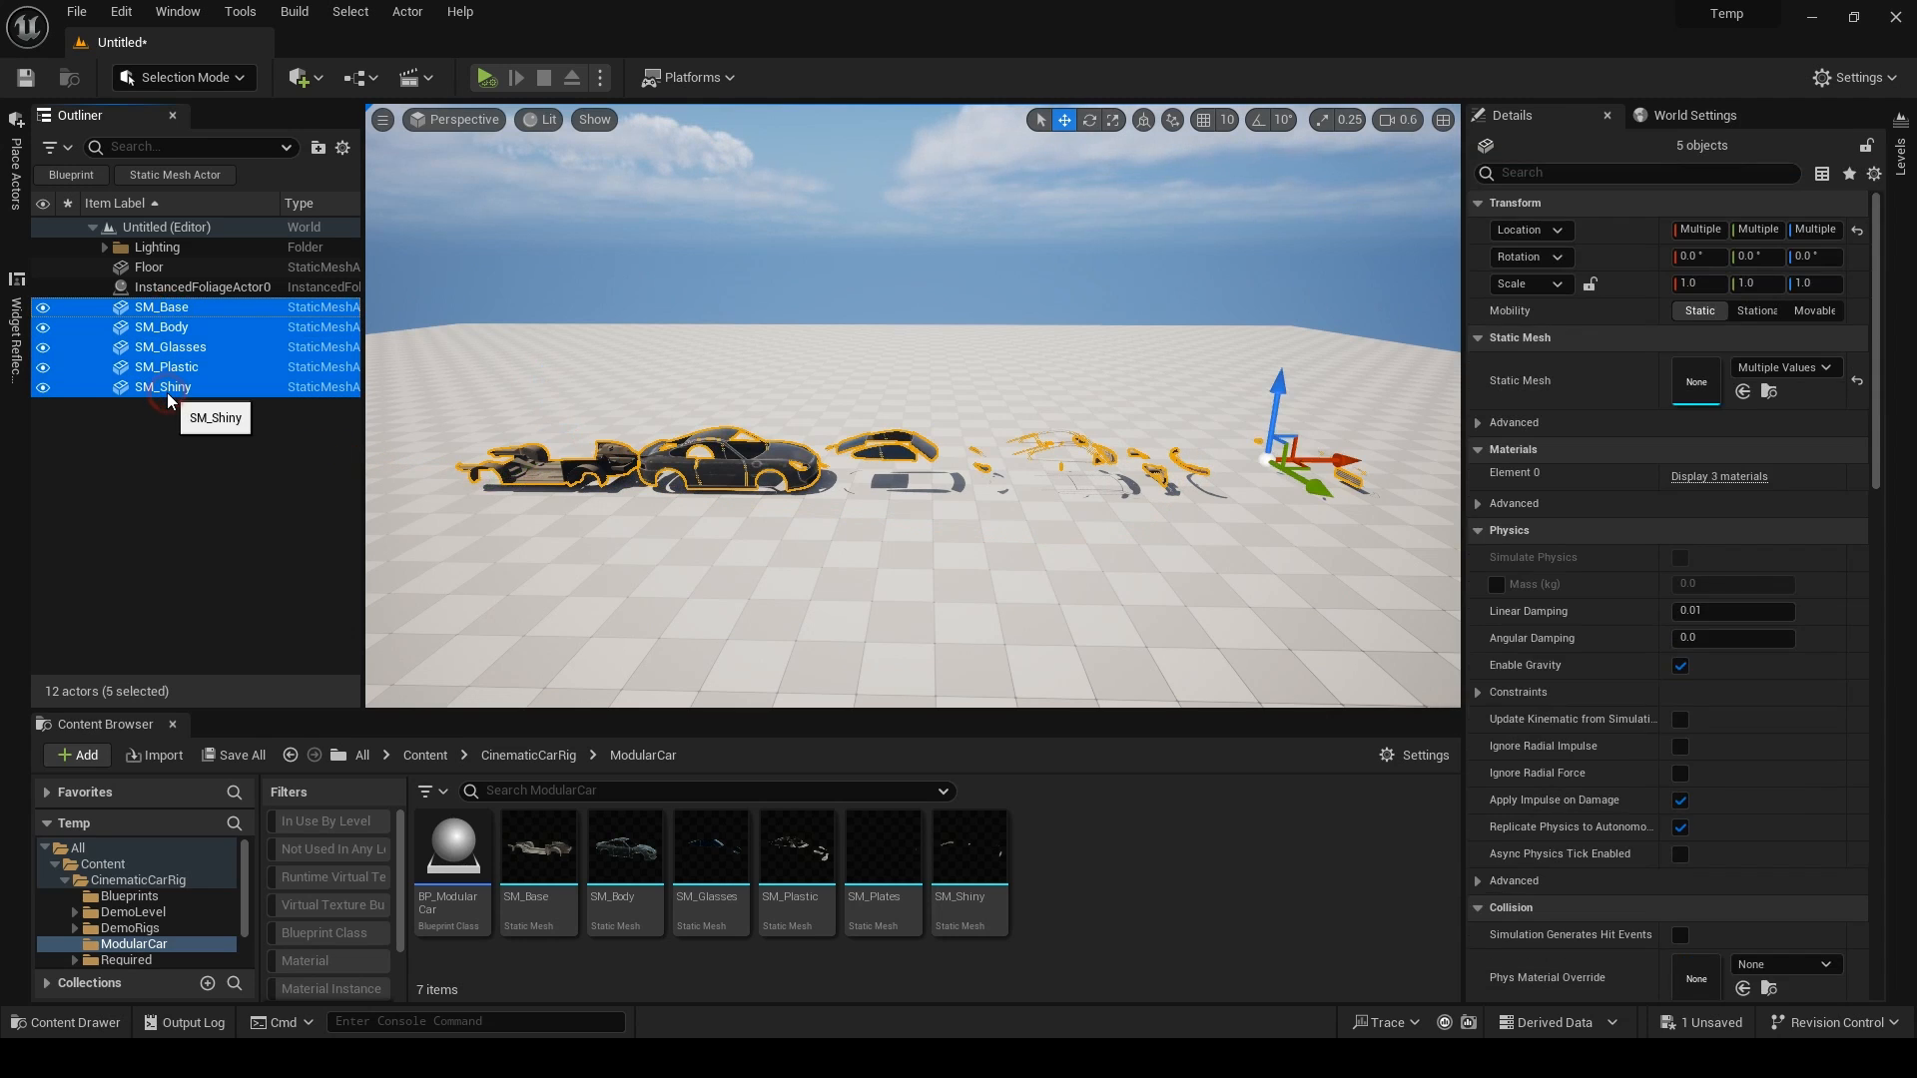
pyautogui.press('Delete')
# Place all the modular car part meshes, from SM_Base to SM_Shiny, in the level together and delete them again.
pyautogui.click(539, 854)
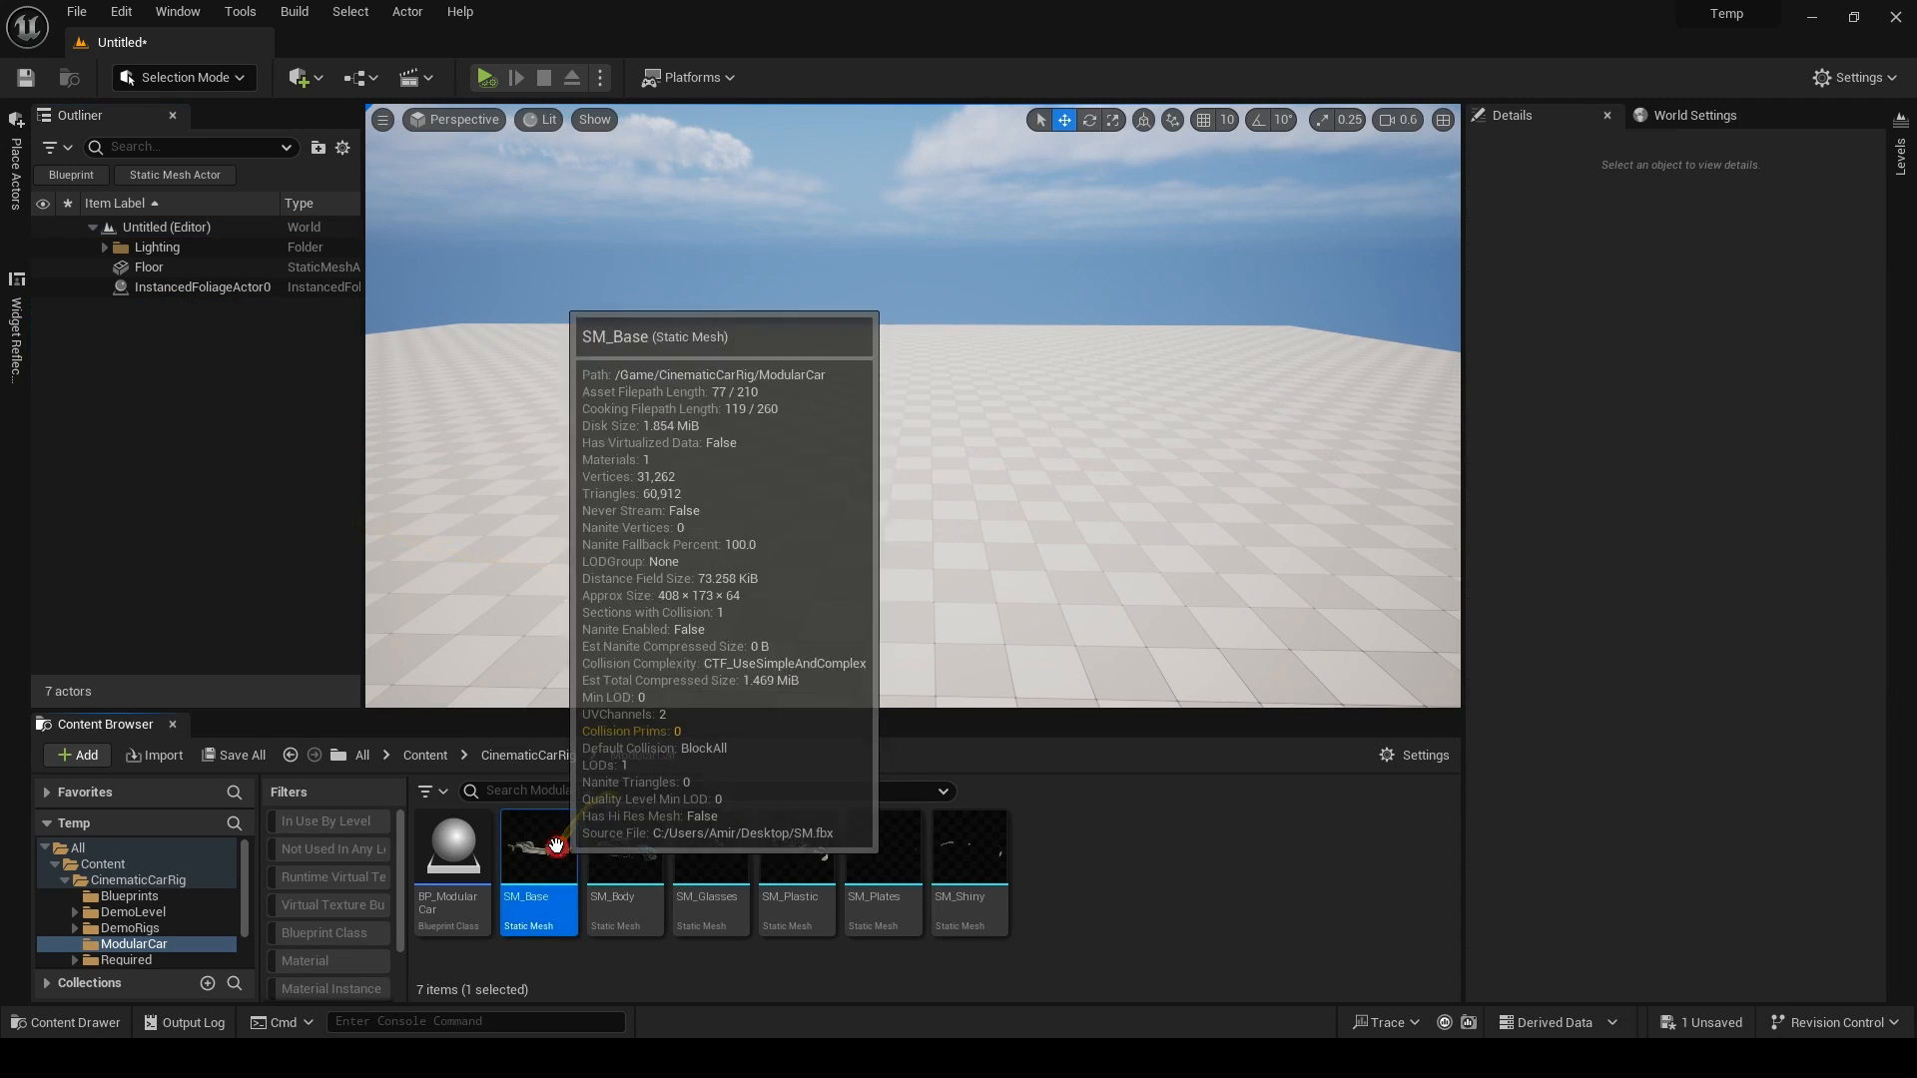
pyautogui.keyDown('shift'); pyautogui.click(985, 857); pyautogui.keyUp('shift')
pyautogui.moveTo(669, 902); pyautogui.dragTo(942, 429)
pyautogui.press('w')
pyautogui.moveTo(1016, 530); pyautogui.dragTo(1017, 519, button='right')
pyautogui.scroll(-5, 931, 546)
pyautogui.press('Delete')
# Place the BP_ModularCar blueprint in the level and open it in the blueprint editor.
pyautogui.moveTo(452, 856); pyautogui.dragTo(865, 532)
pyautogui.moveTo(861, 587); pyautogui.dragTo(869, 582, button='right')
pyautogui.press('g')
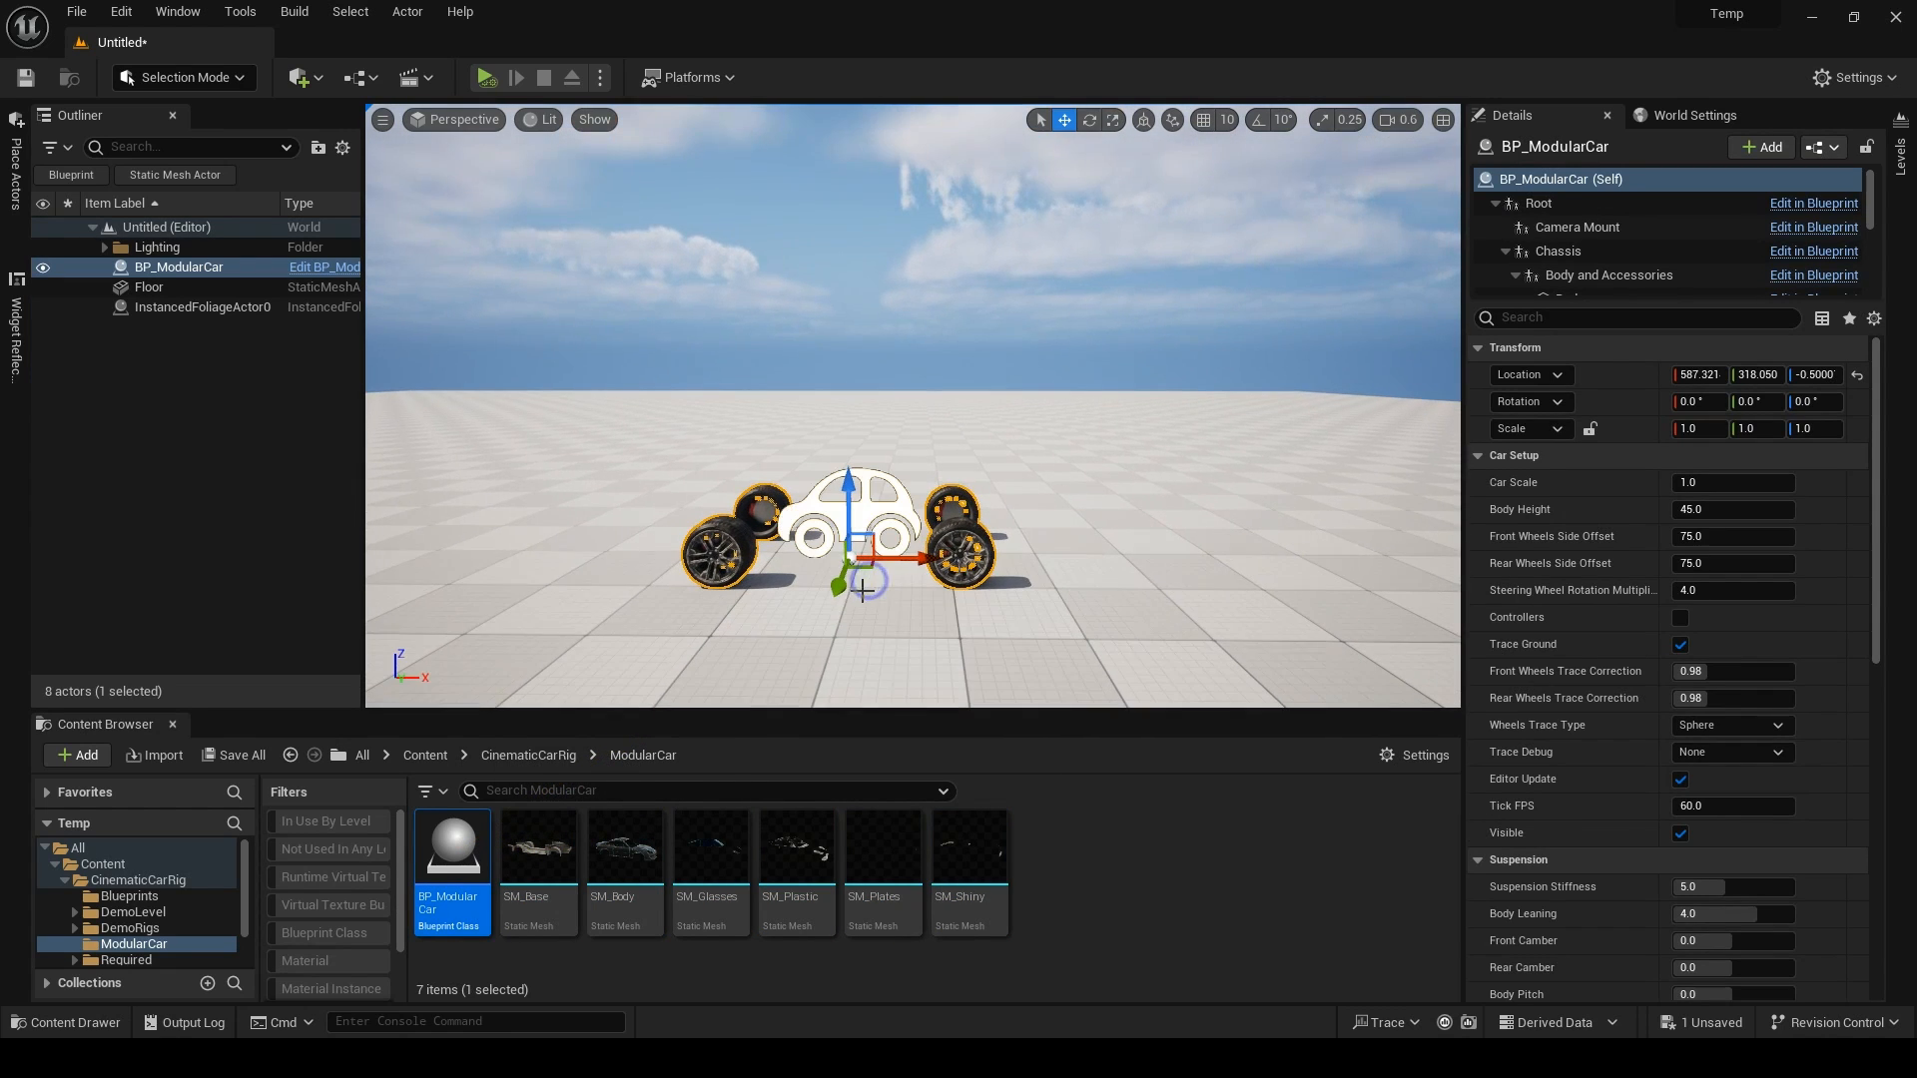
pyautogui.doubleClick(452, 868)
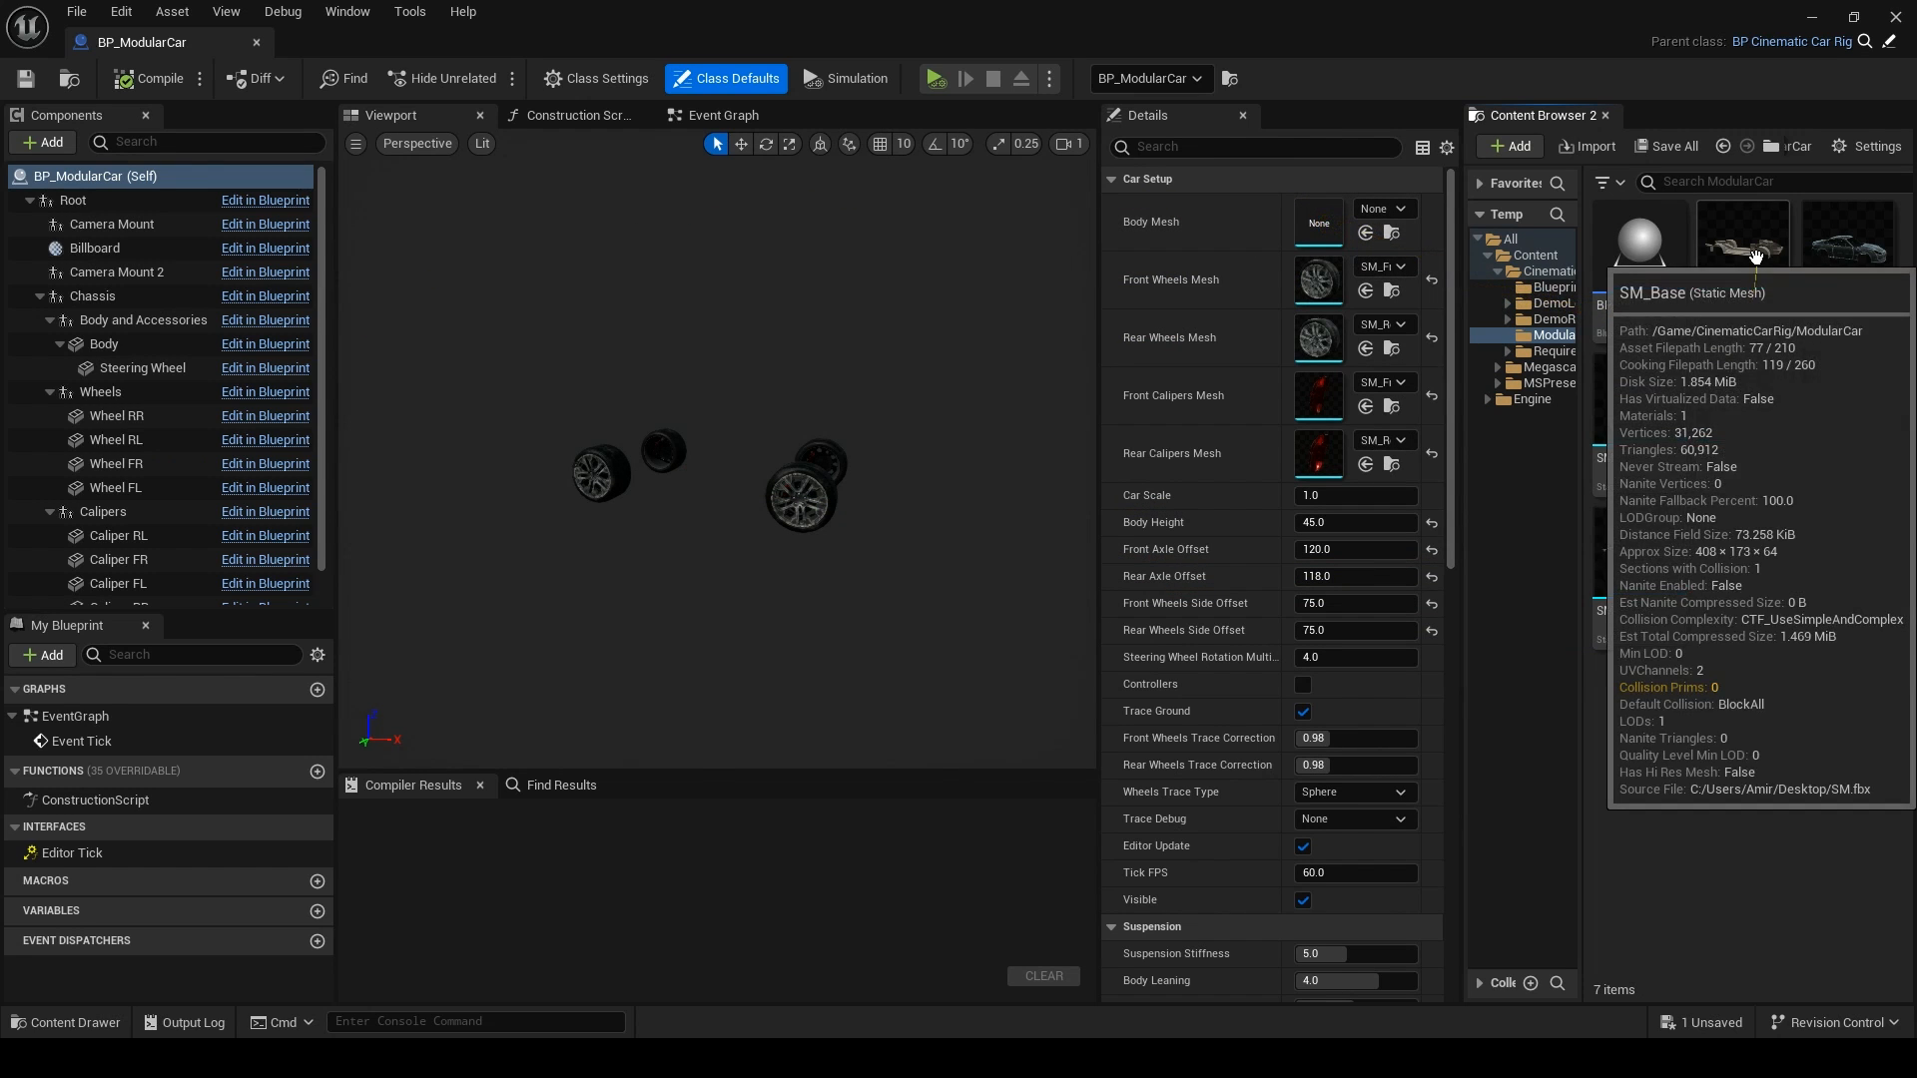
# Assign SM_Base as the Body Mesh and attach SM_Body, SM_Glasses, SM_Plastic, SM_Plates and SM_Shiny to the Body component, compiling the blueprint.
pyautogui.moveTo(1742, 258); pyautogui.dragTo(1388, 233)
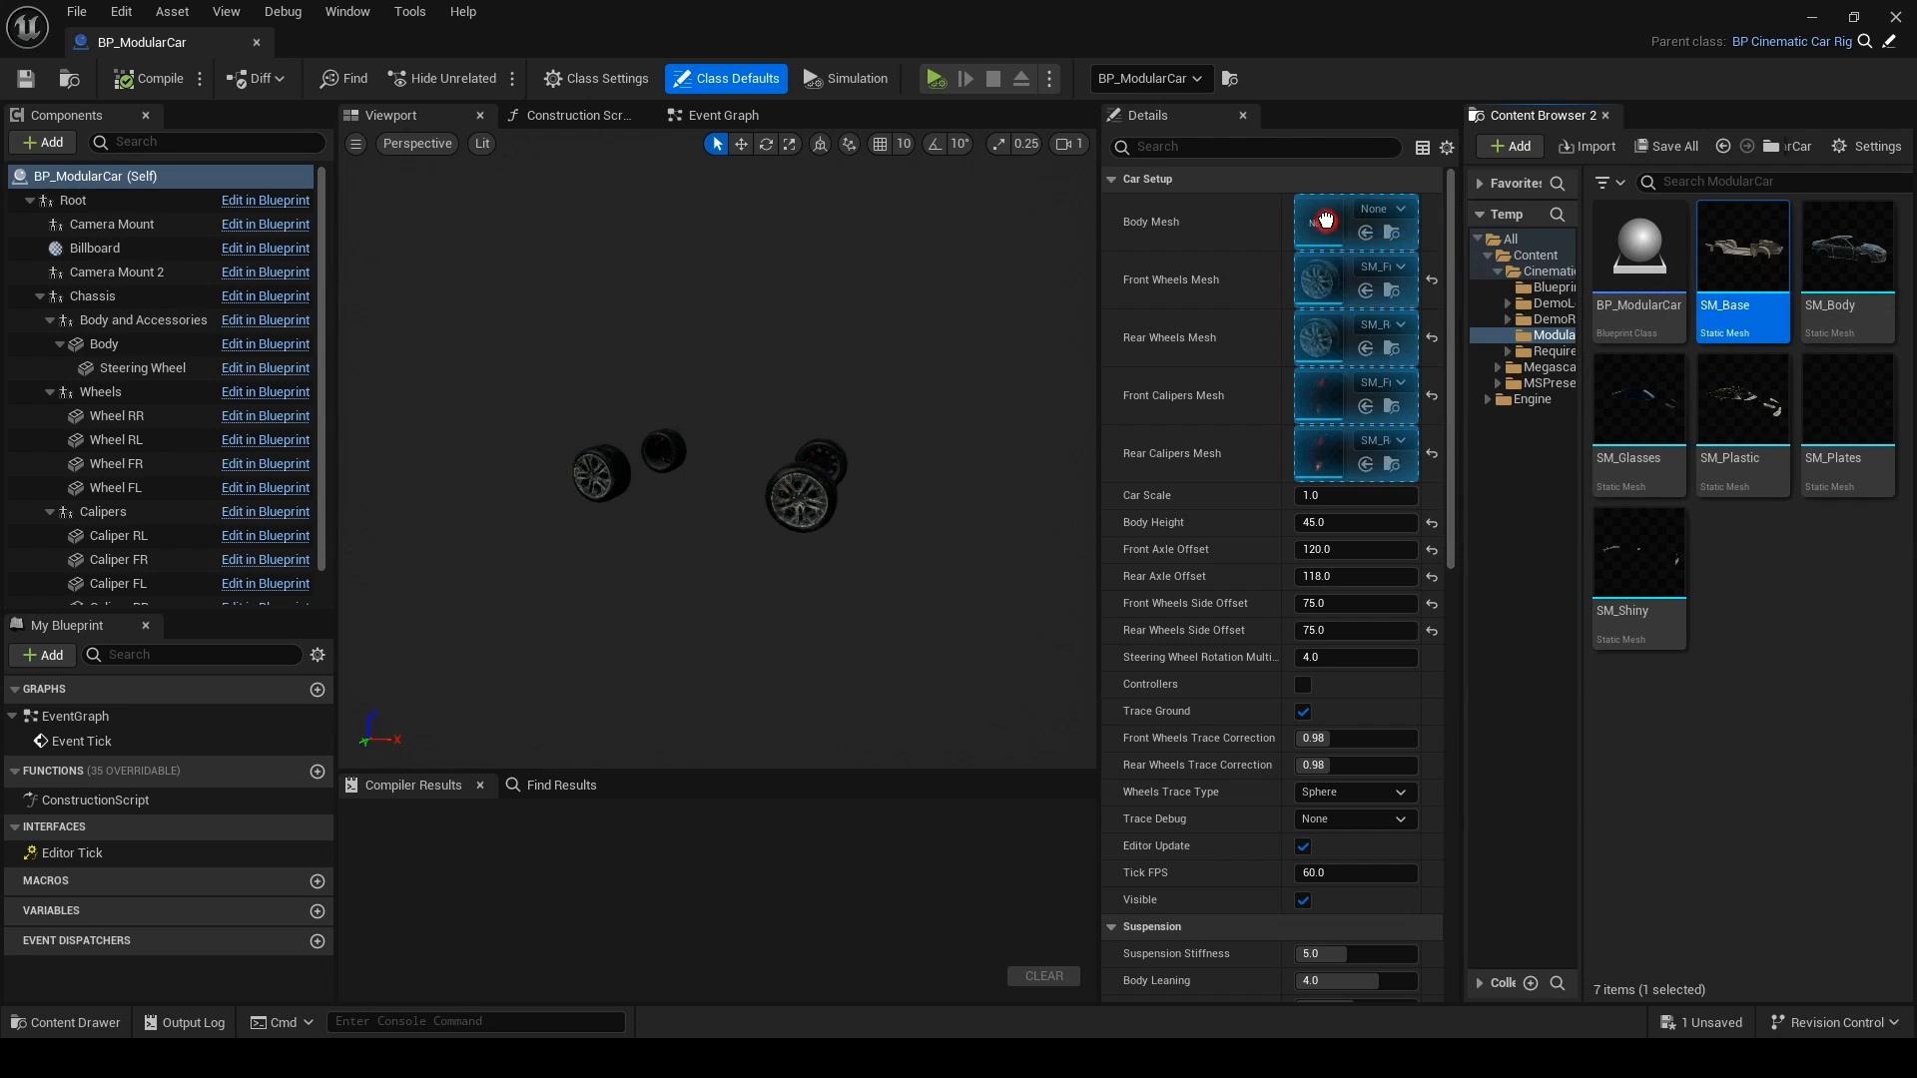
pyautogui.click(124, 348)
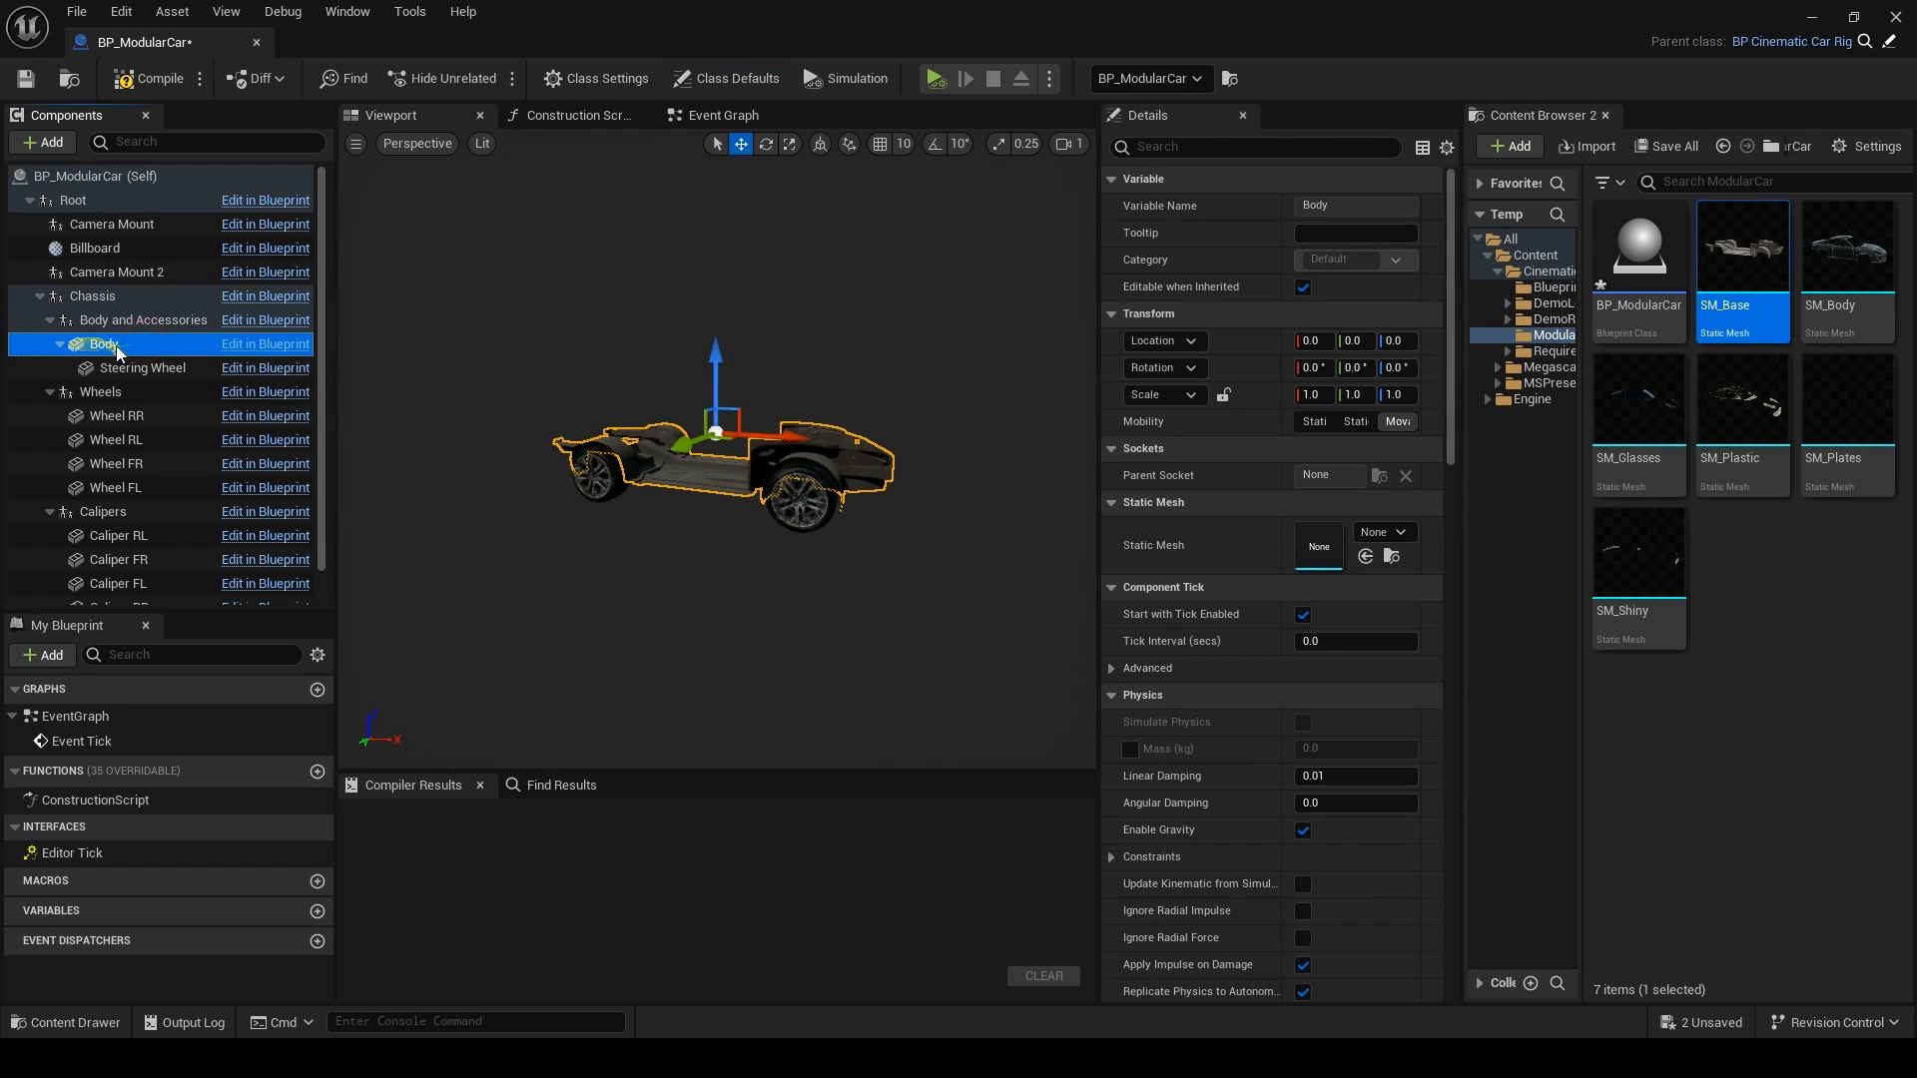
pyautogui.click(1847, 257)
pyautogui.keyDown('shift'); pyautogui.click(1639, 602); pyautogui.keyUp('shift')
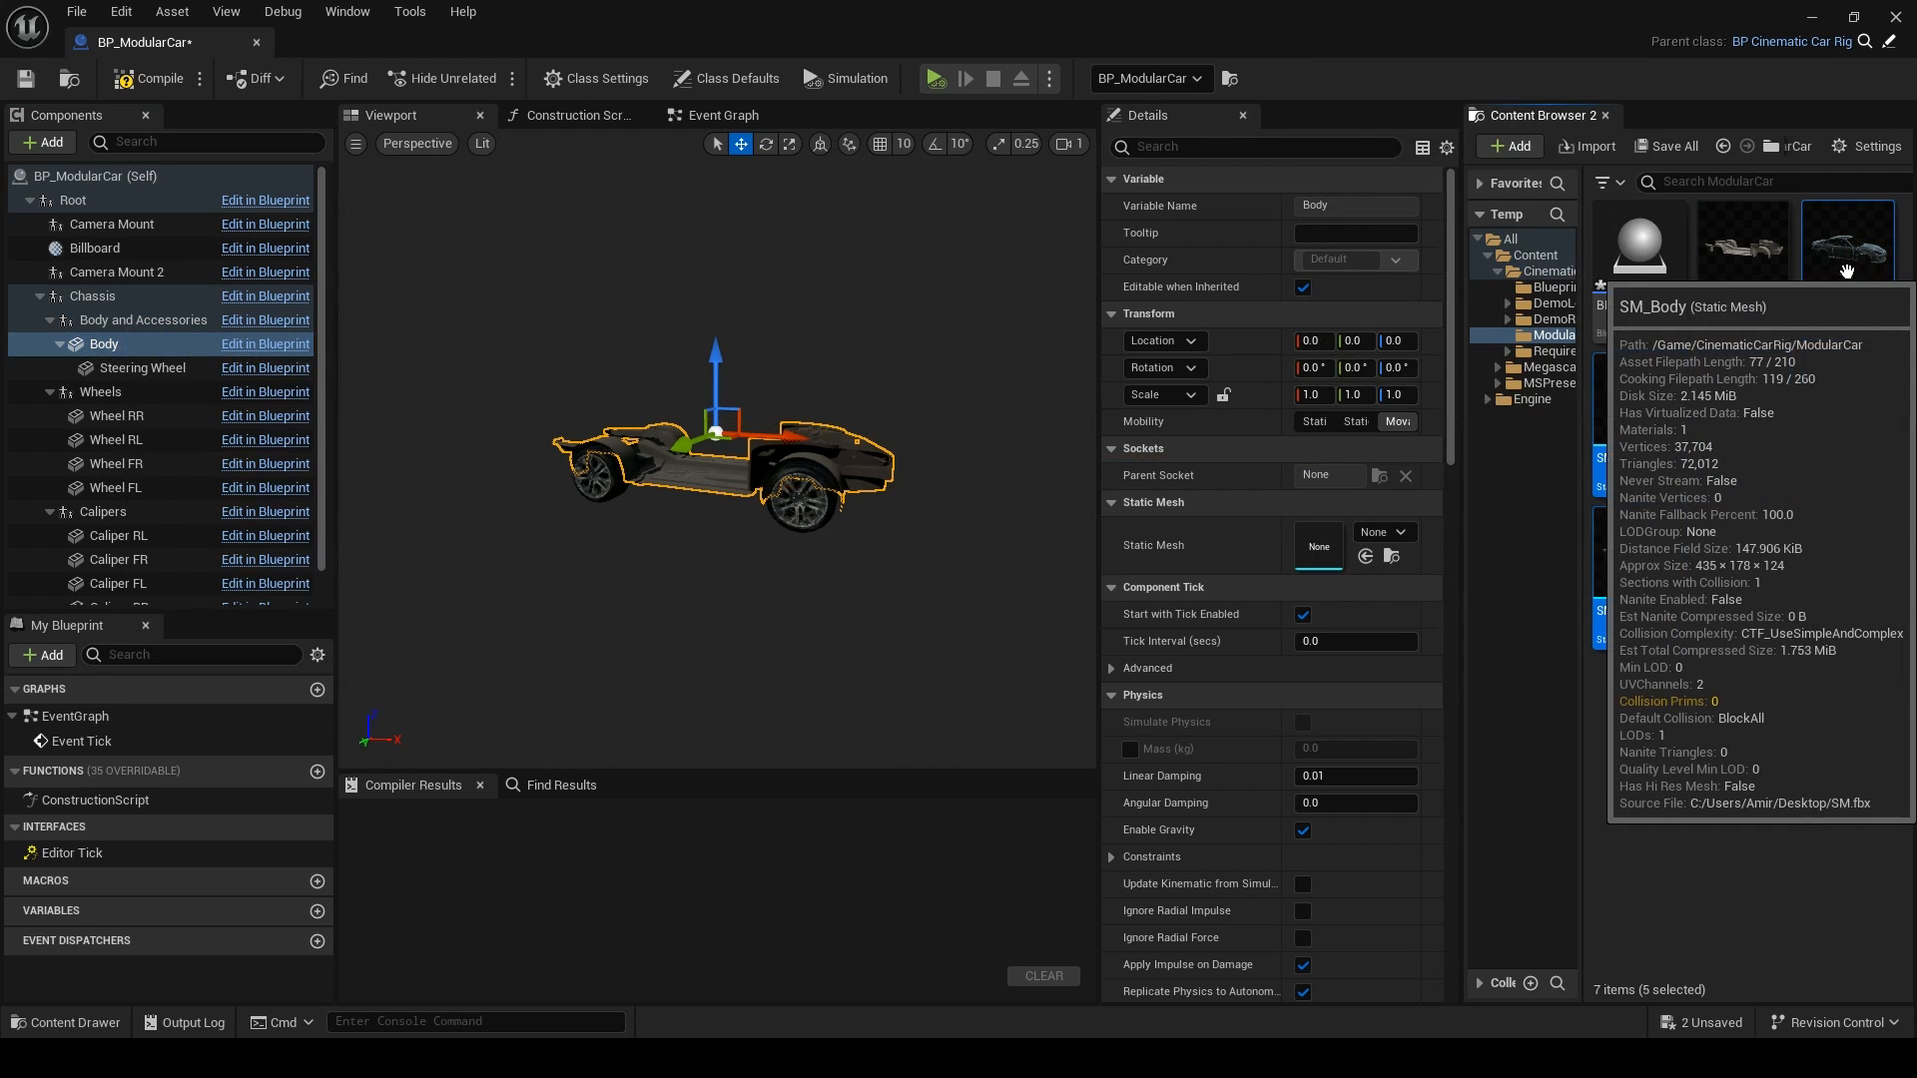
pyautogui.moveTo(1847, 261); pyautogui.dragTo(113, 344)
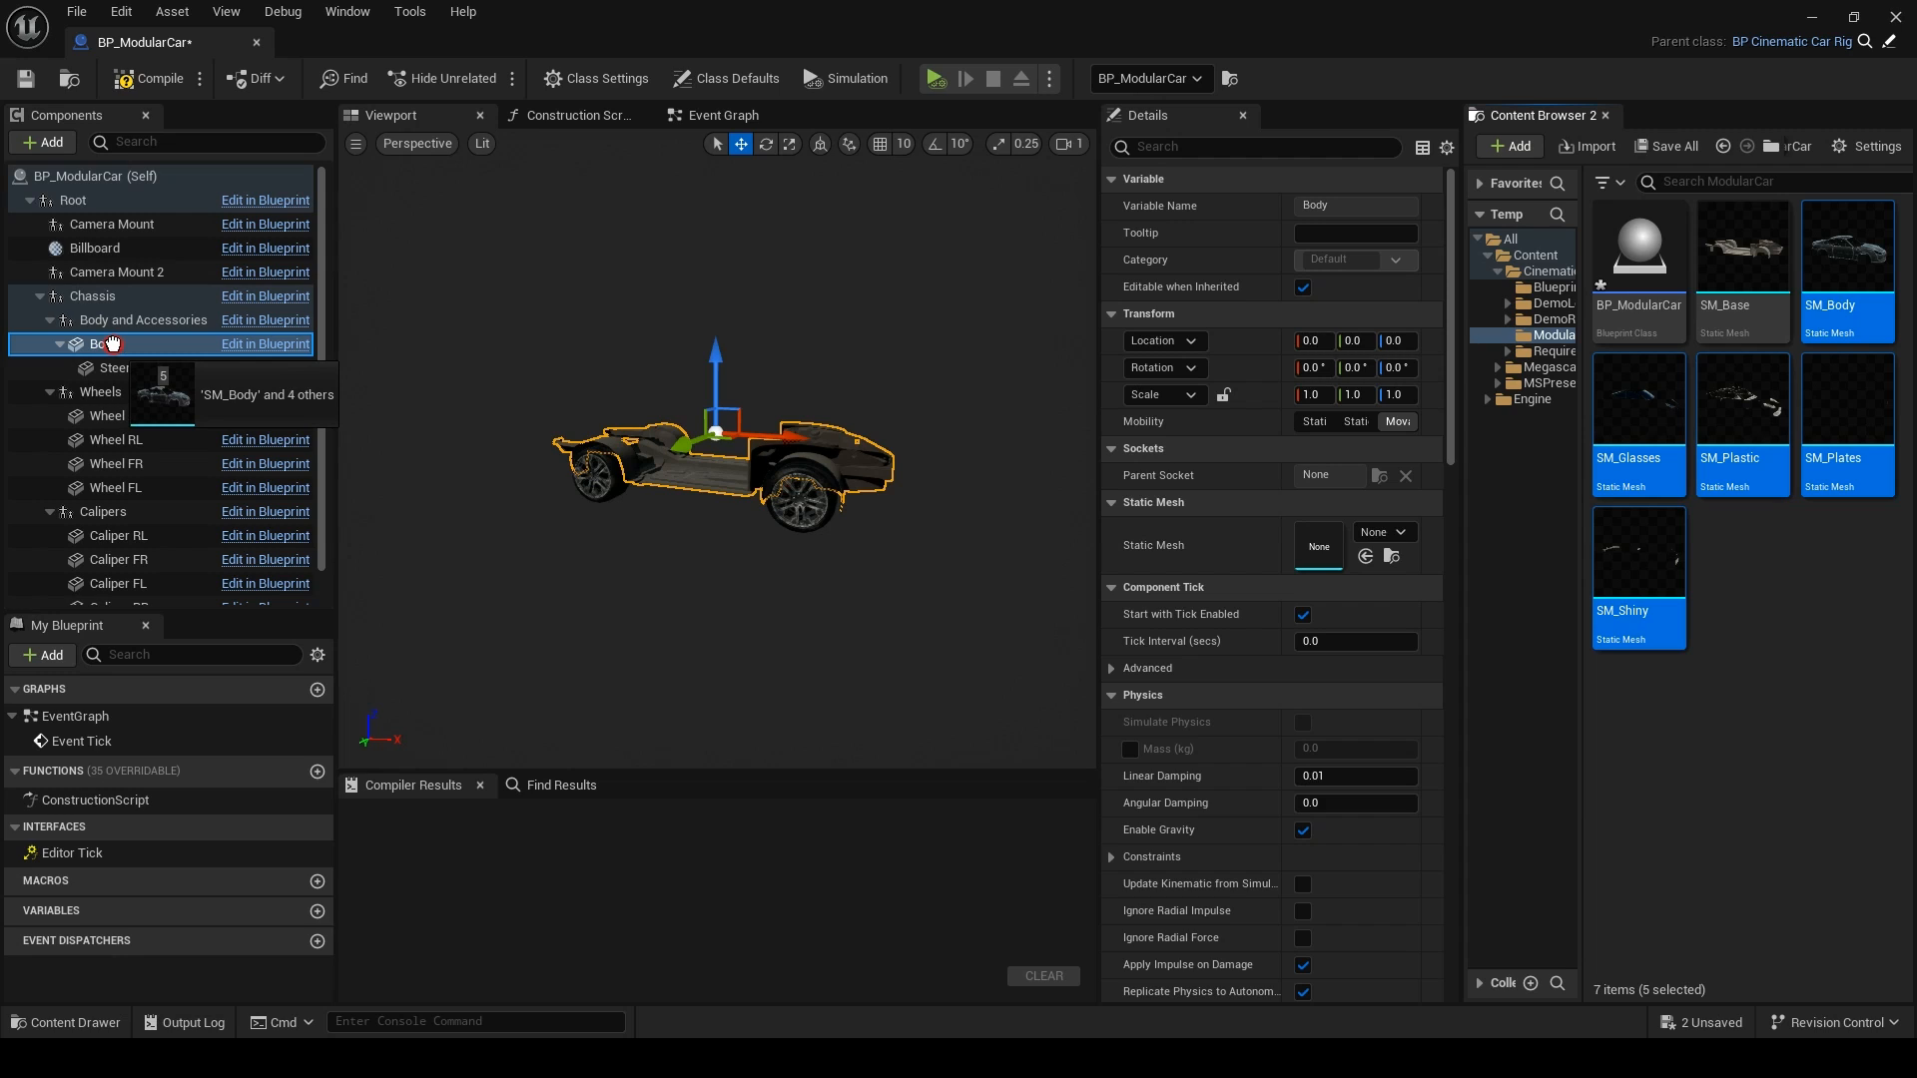
pyautogui.moveTo(113, 344)
pyautogui.mouseDown()
pyautogui.moveTo(112, 250)
pyautogui.moveTo(112, 343)
pyautogui.mouseUp()
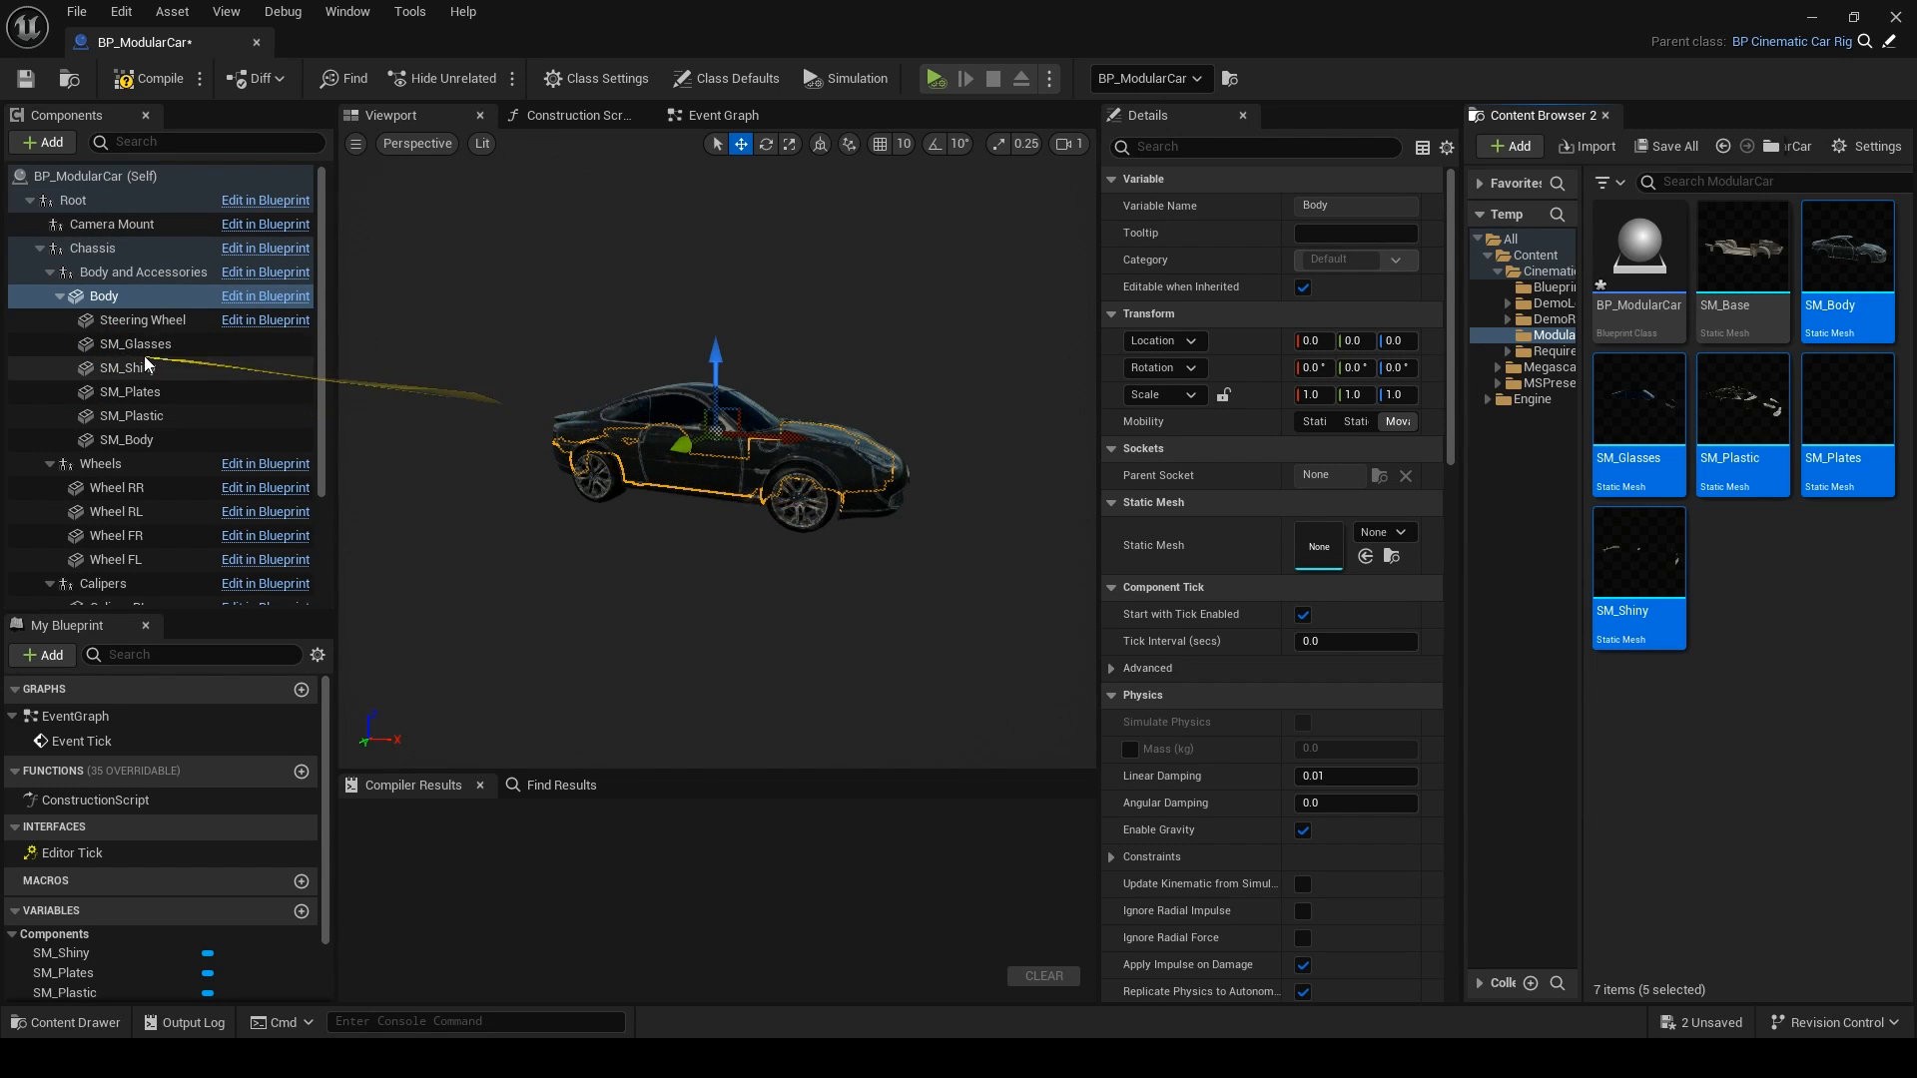
pyautogui.click(150, 78)
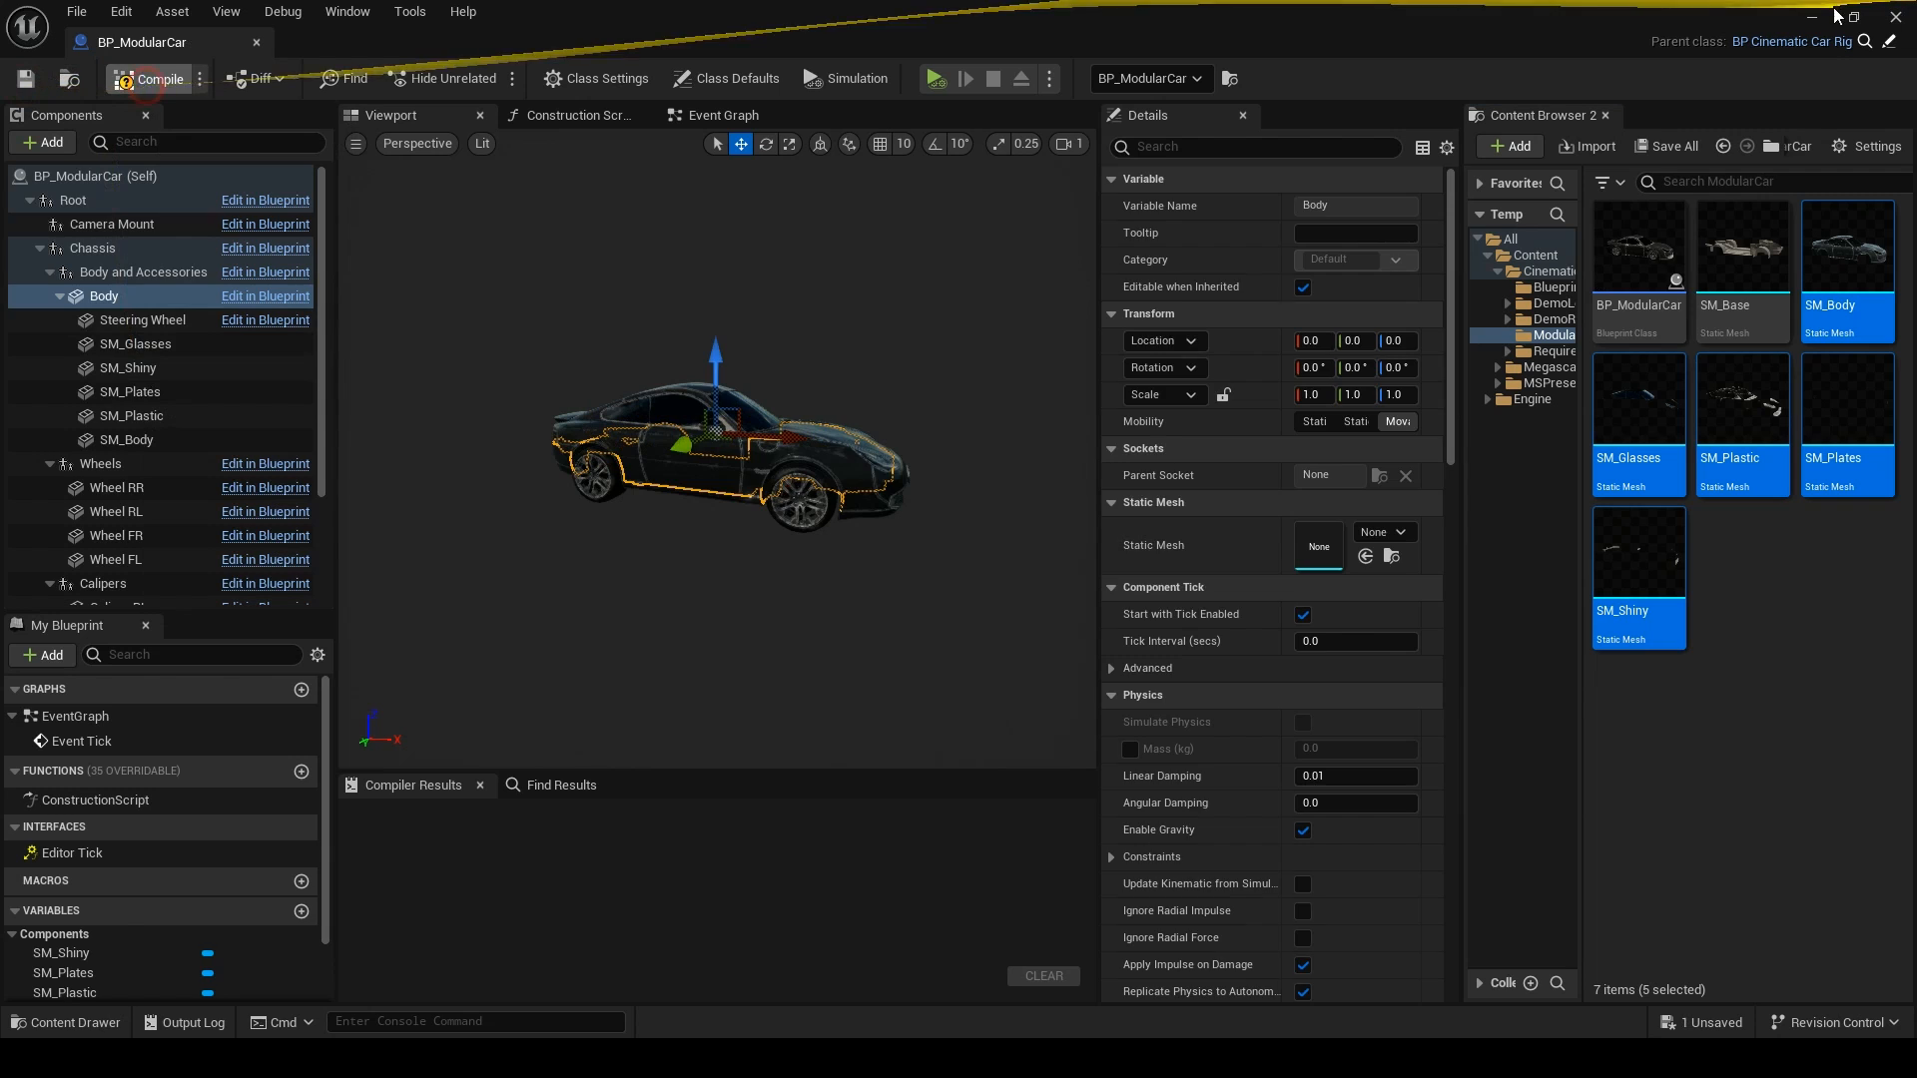
# Attach all six car part meshes, from SM_Base to SM_Shiny, under the Body component with no Body Mesh assigned.
pyautogui.keyDown('ctrl'); pyautogui.click(1743, 275); pyautogui.keyUp('ctrl')
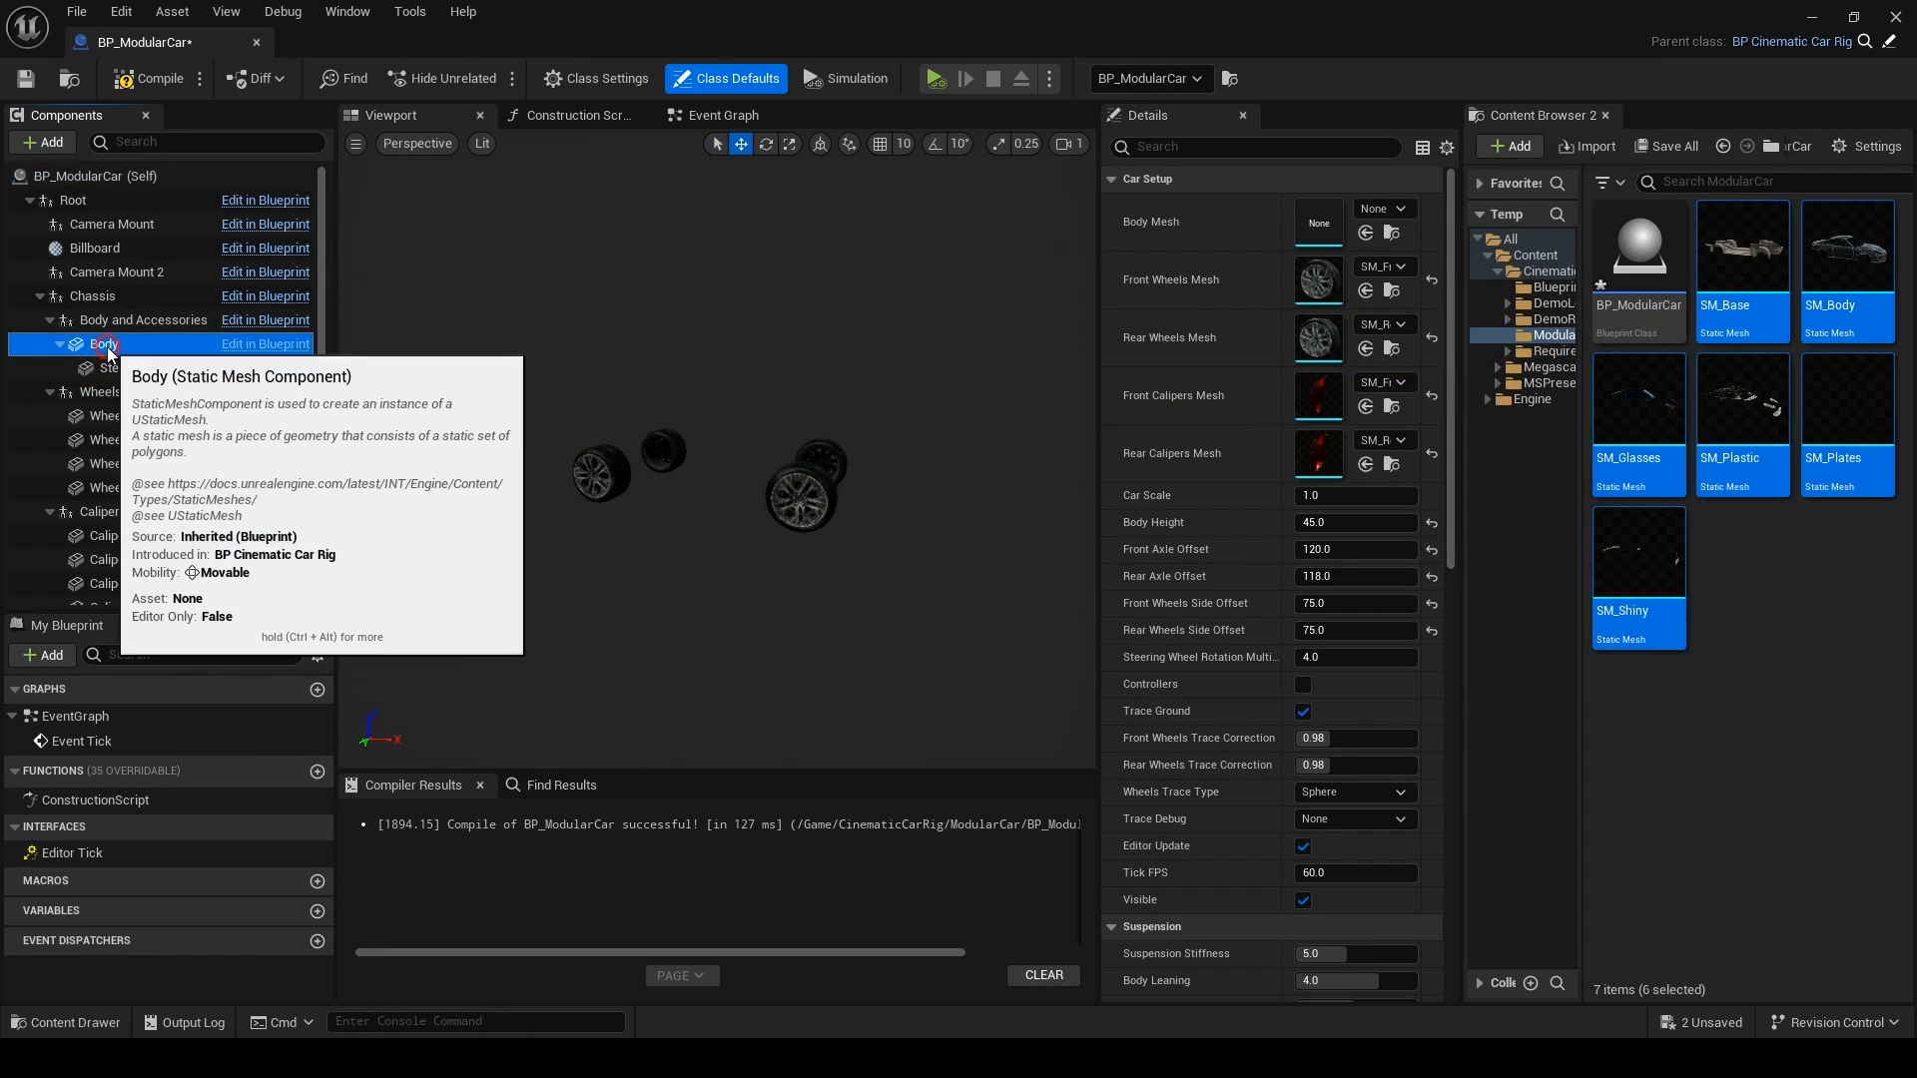
pyautogui.click(104, 344)
pyautogui.moveTo(1735, 262); pyautogui.dragTo(121, 347)
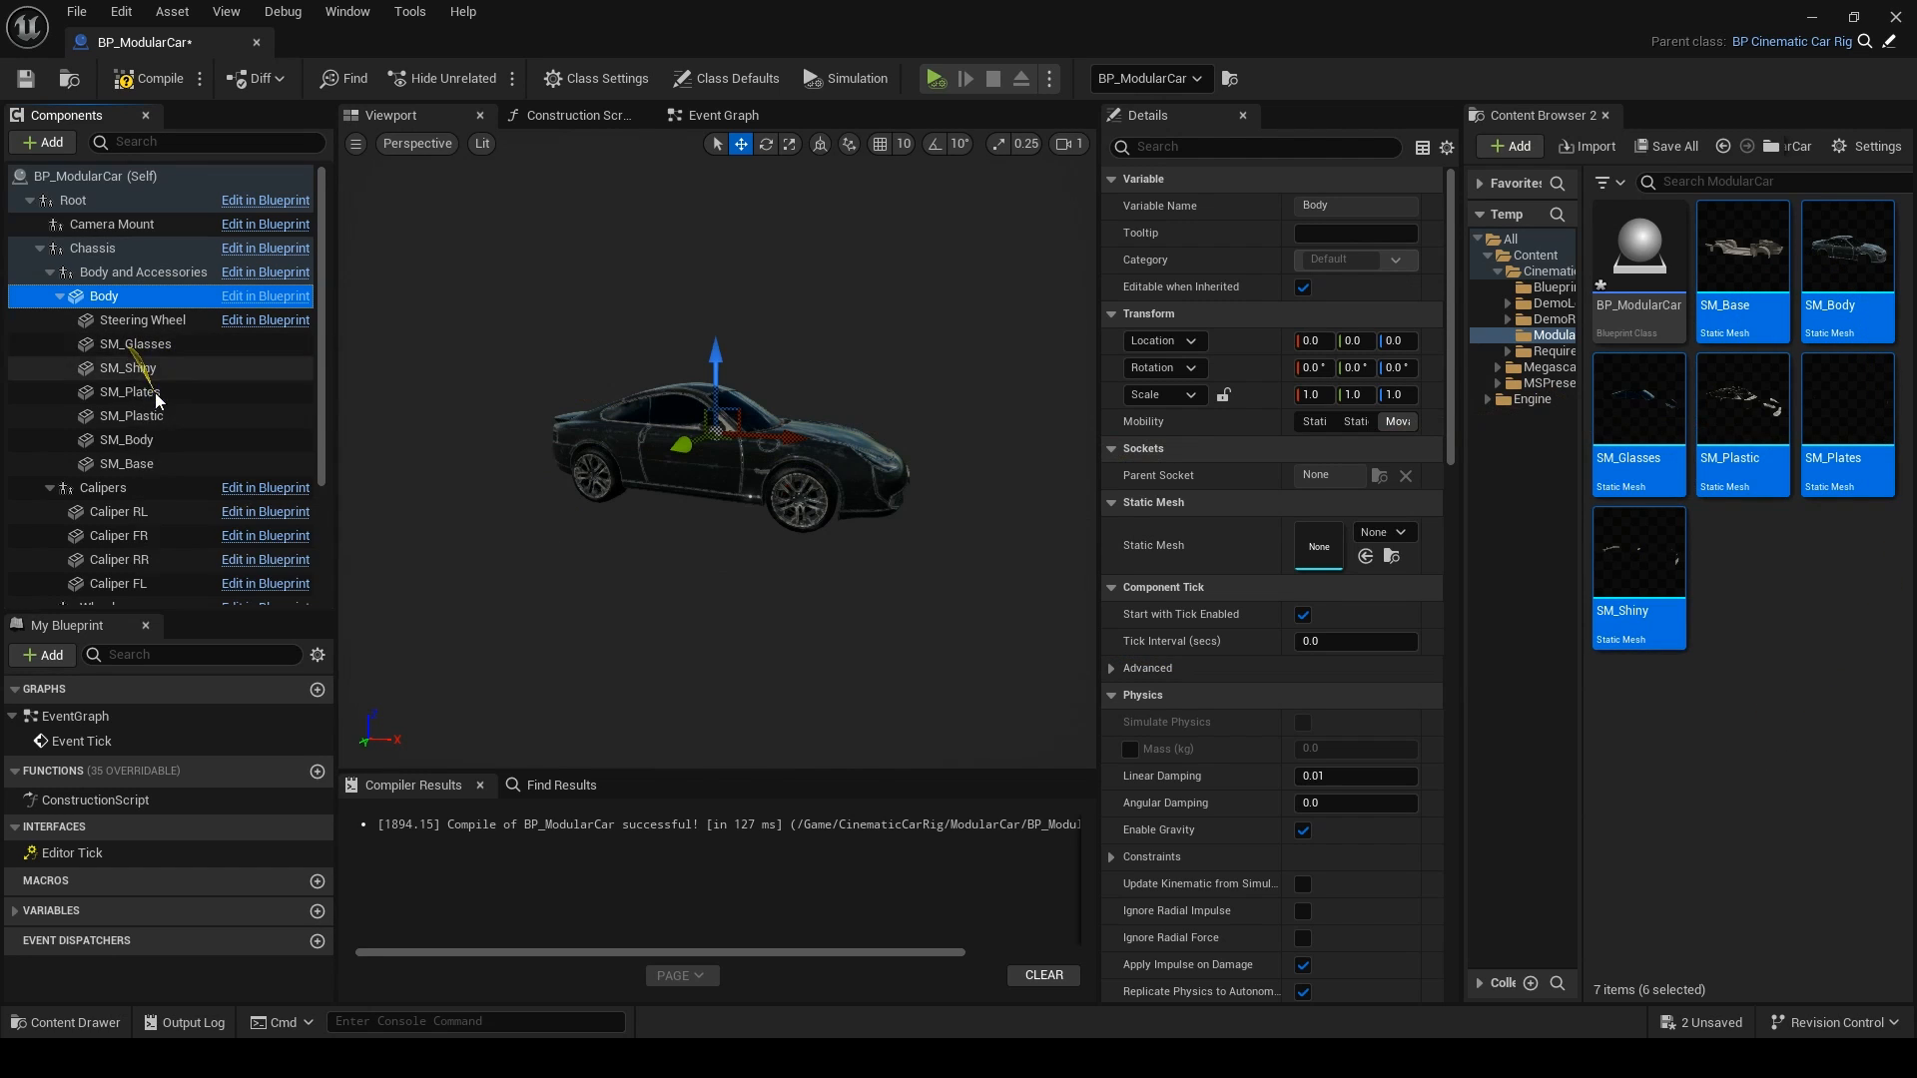
pyautogui.scroll(-1, 233, 493)
pyautogui.scroll(-3, 233, 493)
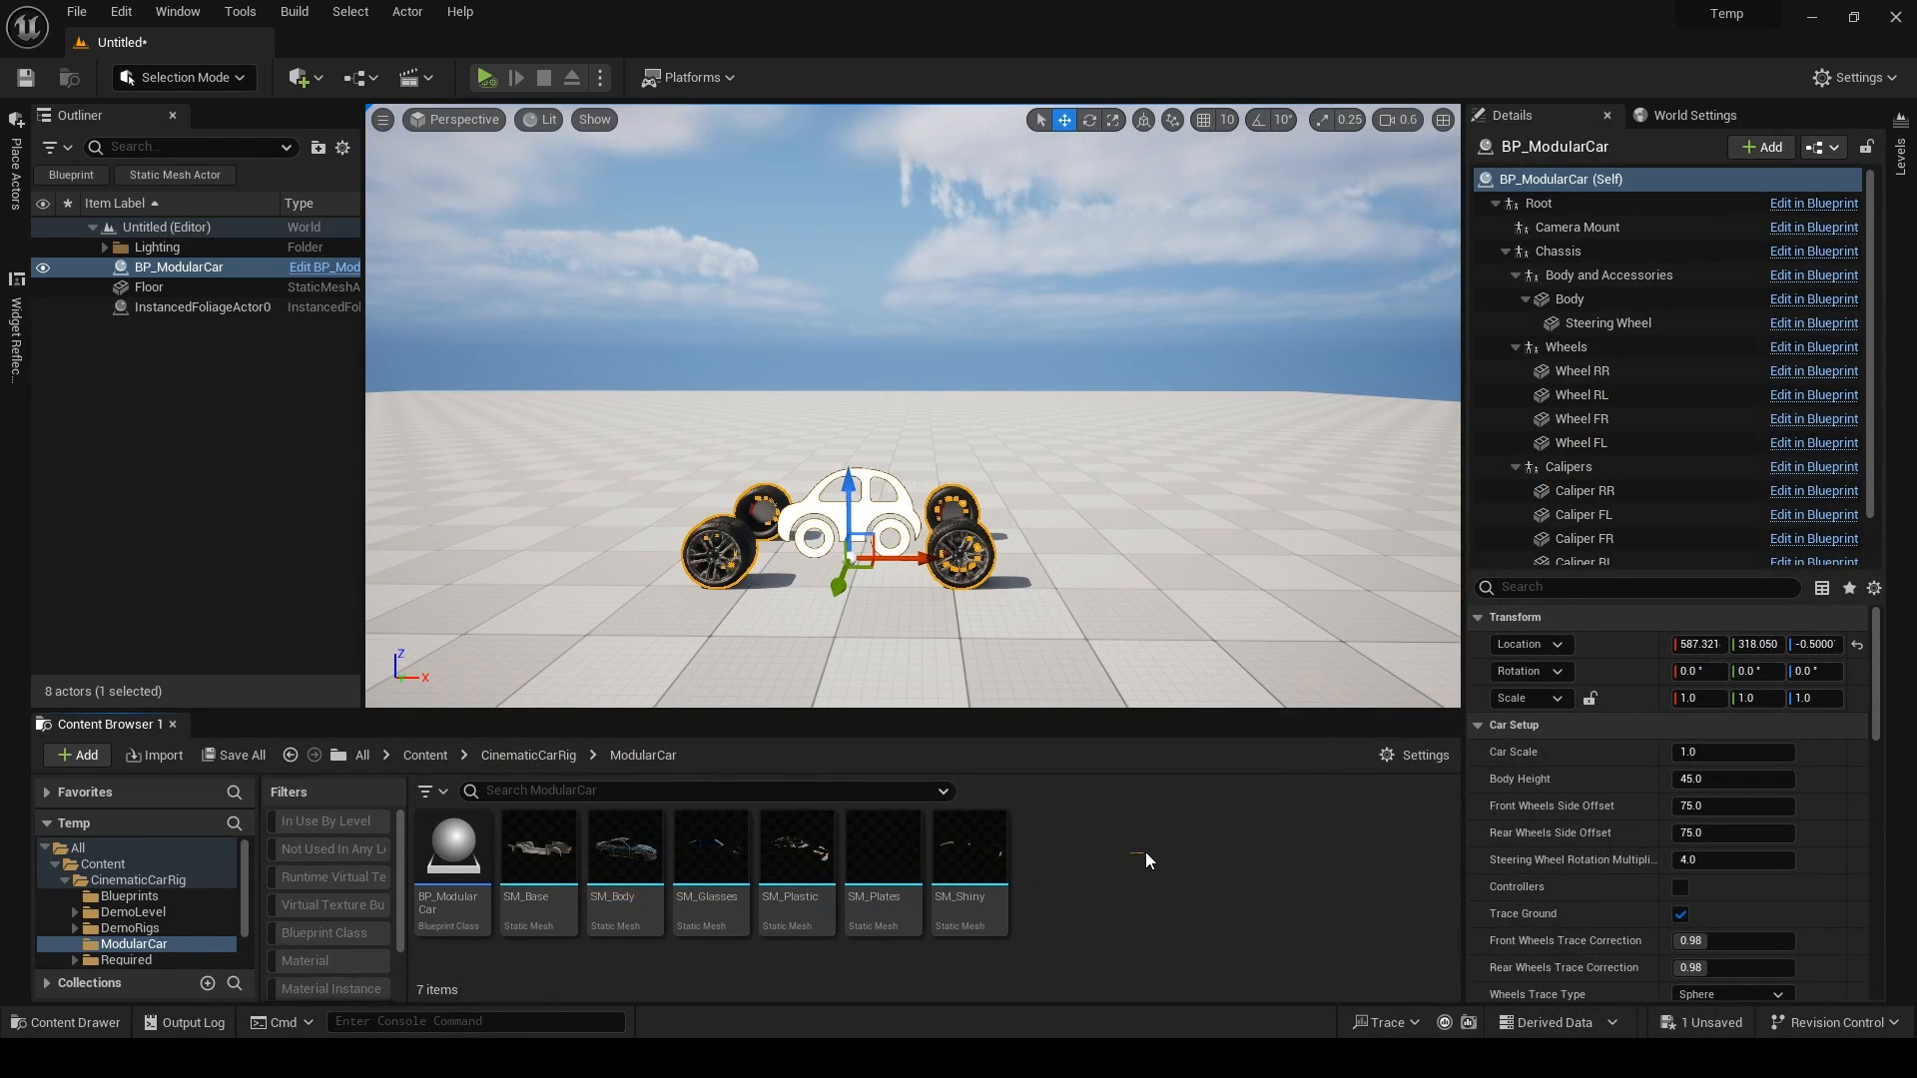
# Create an Actor blueprint class named BP_ModularBody in the ModularCar folder and open it for editing.
pyautogui.rightClick(1146, 853)
pyautogui.click(1255, 256)
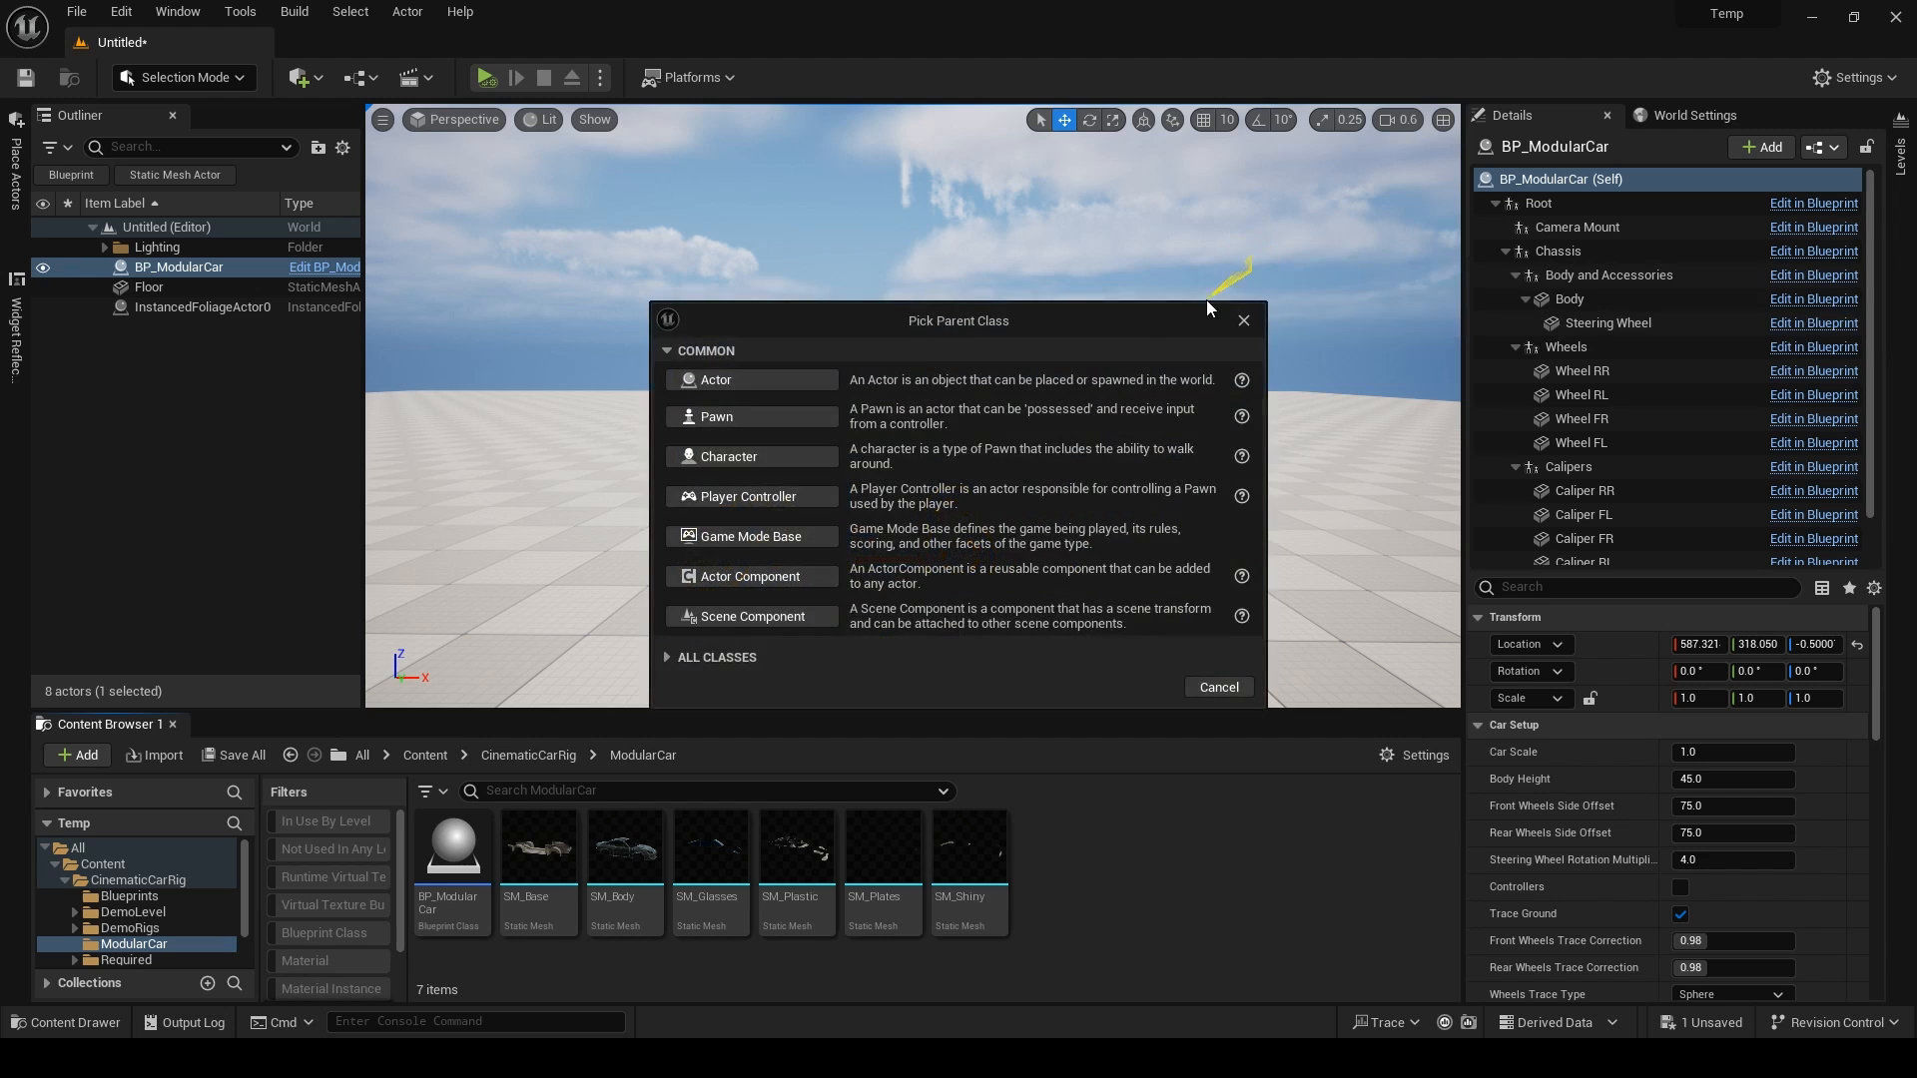
pyautogui.click(727, 379)
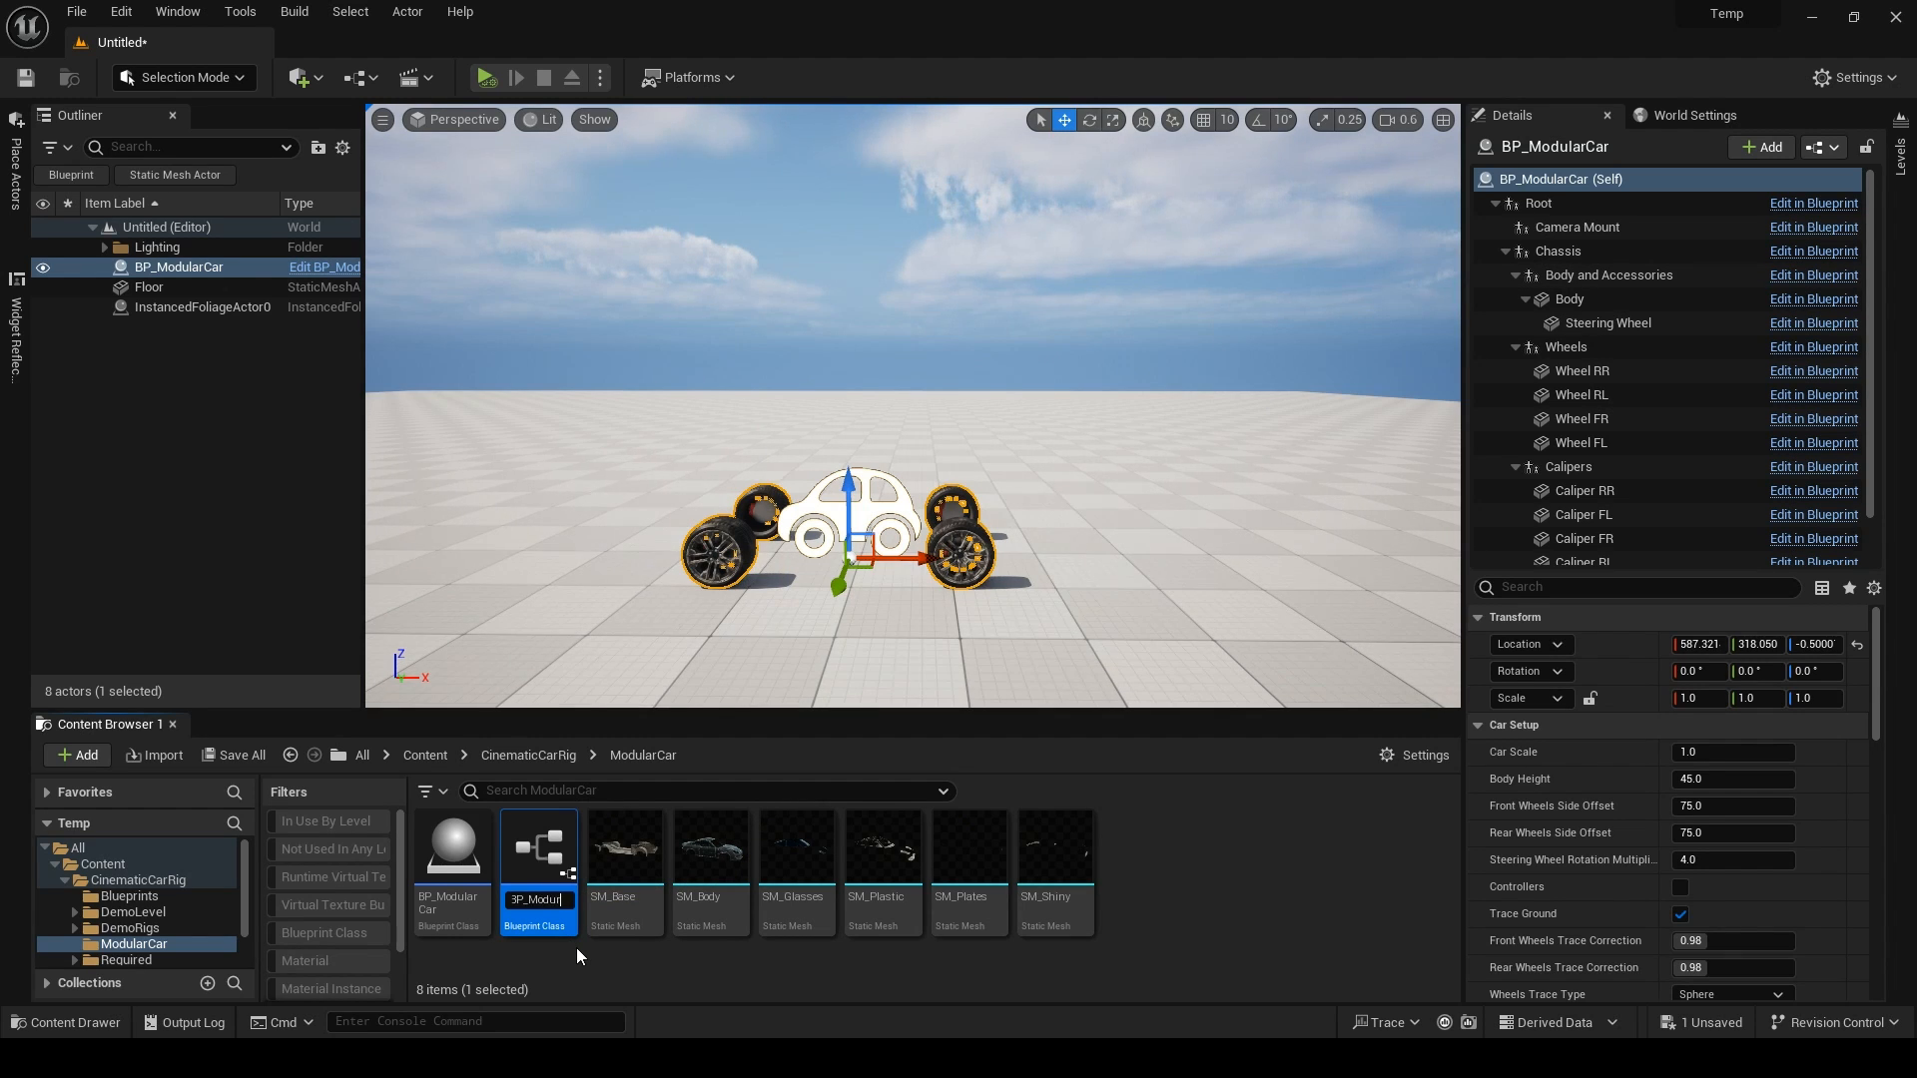
pyautogui.write('BP_ModularBody')
pyautogui.press('Return')
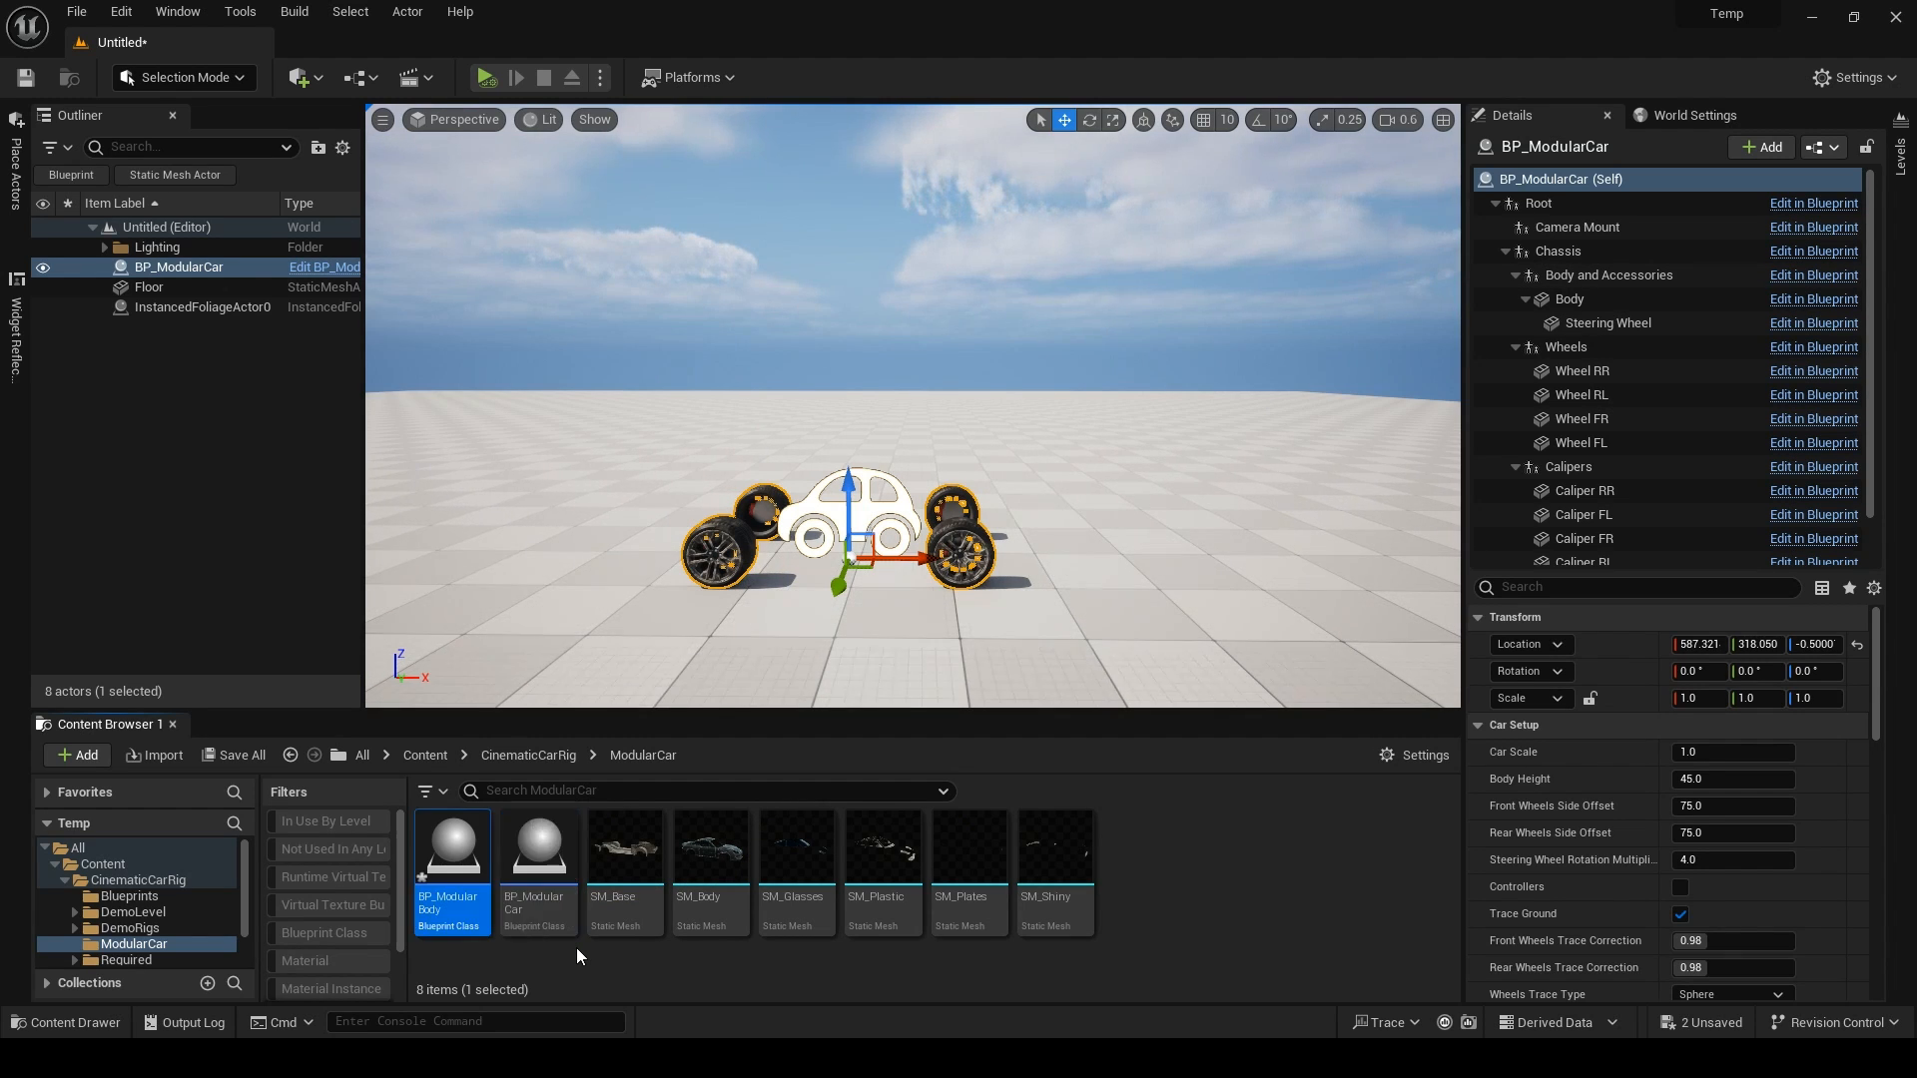
pyautogui.doubleClick(464, 848)
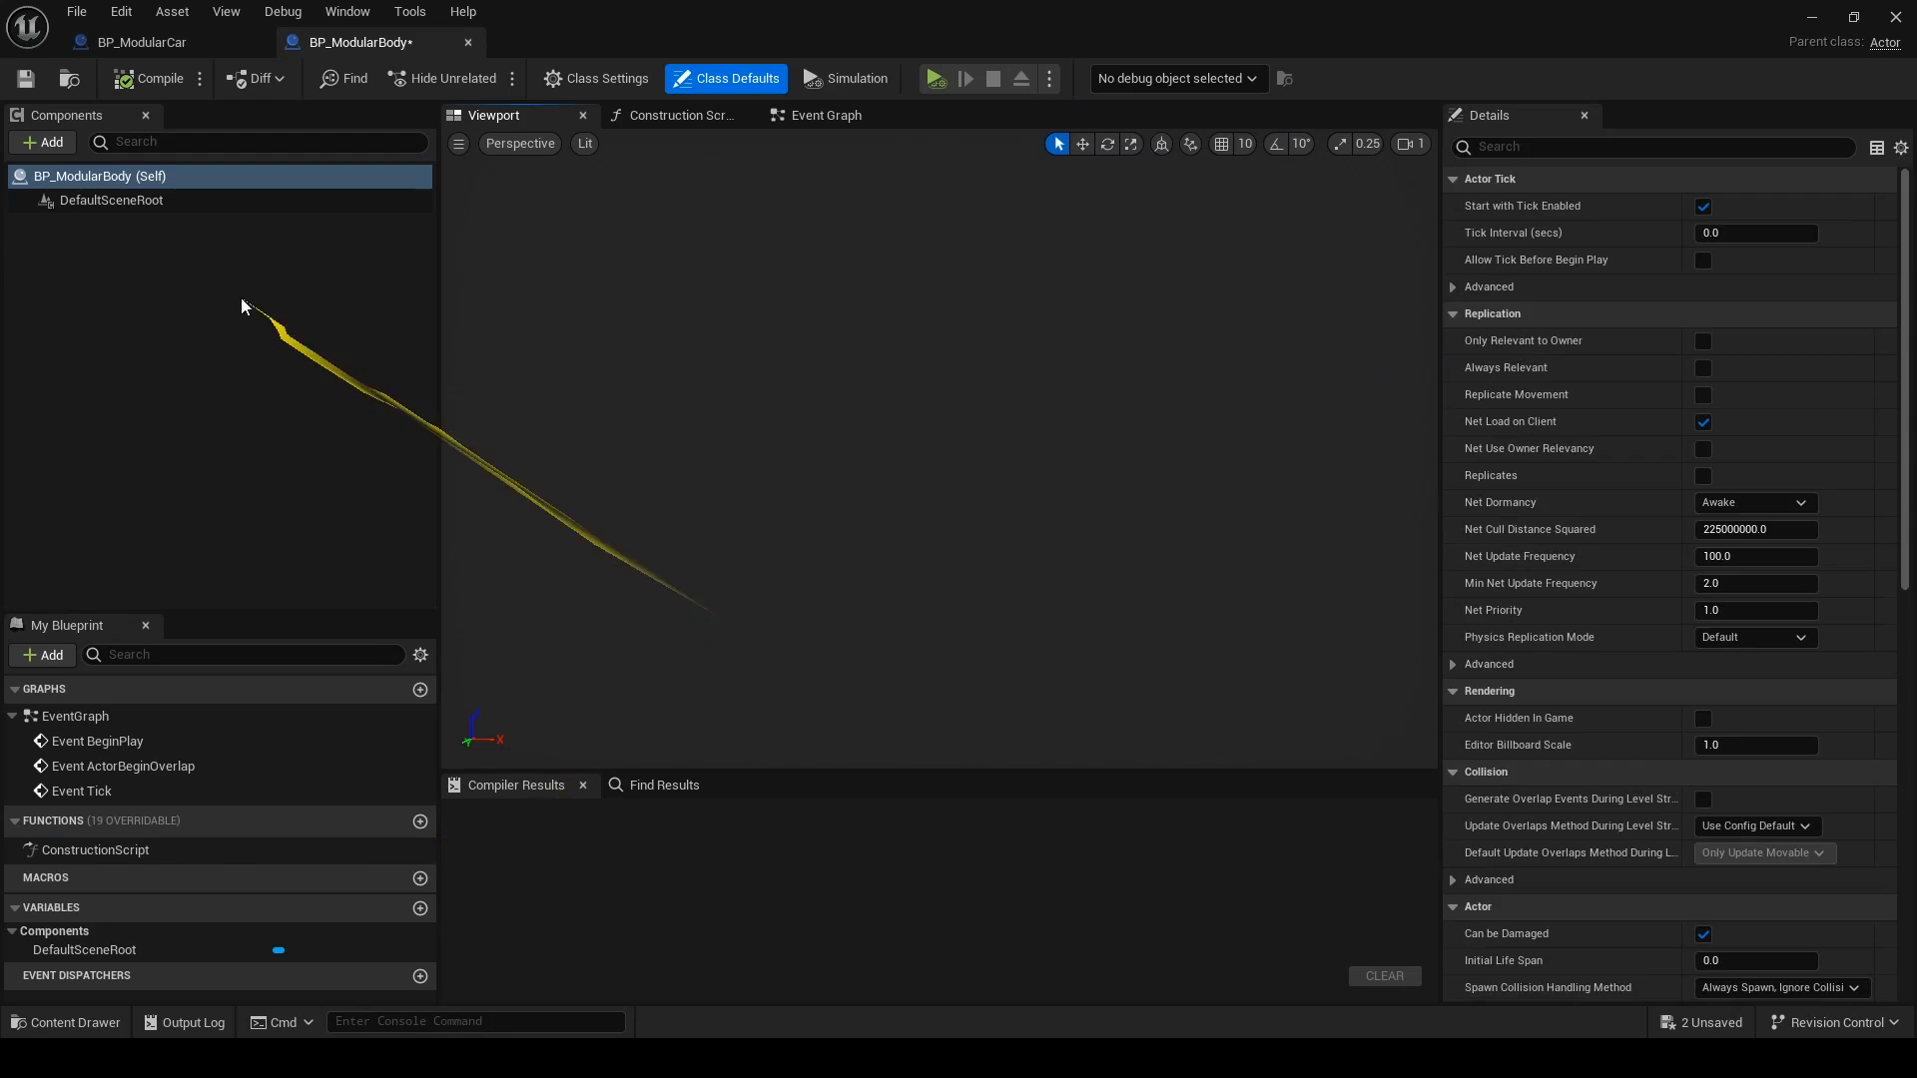
# Add the six meshes from SM_Base to SM_Shiny under BP_ModularBody's DefaultSceneRoot, then compile and save the blueprint.
pyautogui.click(142, 200)
pyautogui.moveTo(986, 12); pyautogui.dragTo(886, 38)
pyautogui.click(612, 859)
pyautogui.keyDown('shift'); pyautogui.click(1040, 861); pyautogui.keyUp('shift')
pyautogui.moveTo(637, 861); pyautogui.dragTo(695, 227)
pyautogui.click(1150, 39)
pyautogui.moveTo(898, 411); pyautogui.dragTo(881, 447, button='right')
pyautogui.press('s')
pyautogui.scroll(-3, 883, 440)
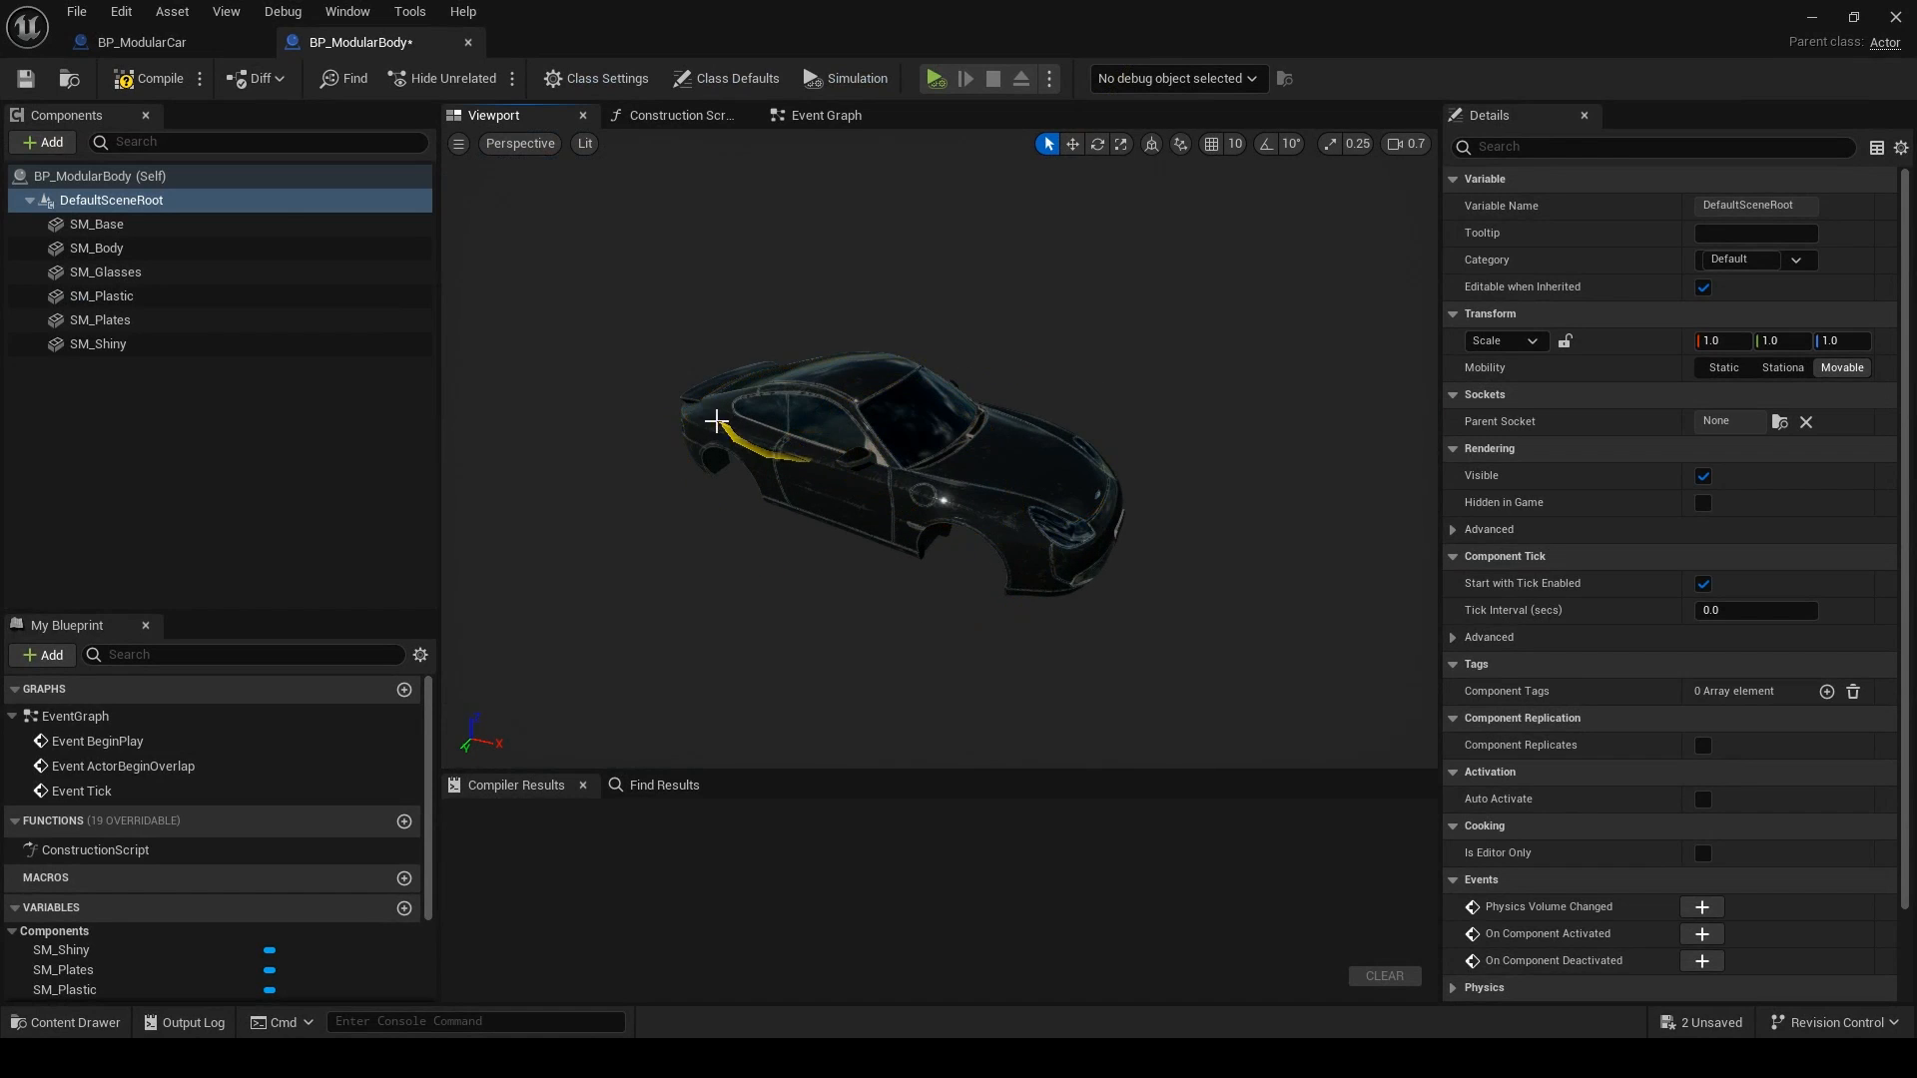
pyautogui.click(147, 78)
pyautogui.click(27, 79)
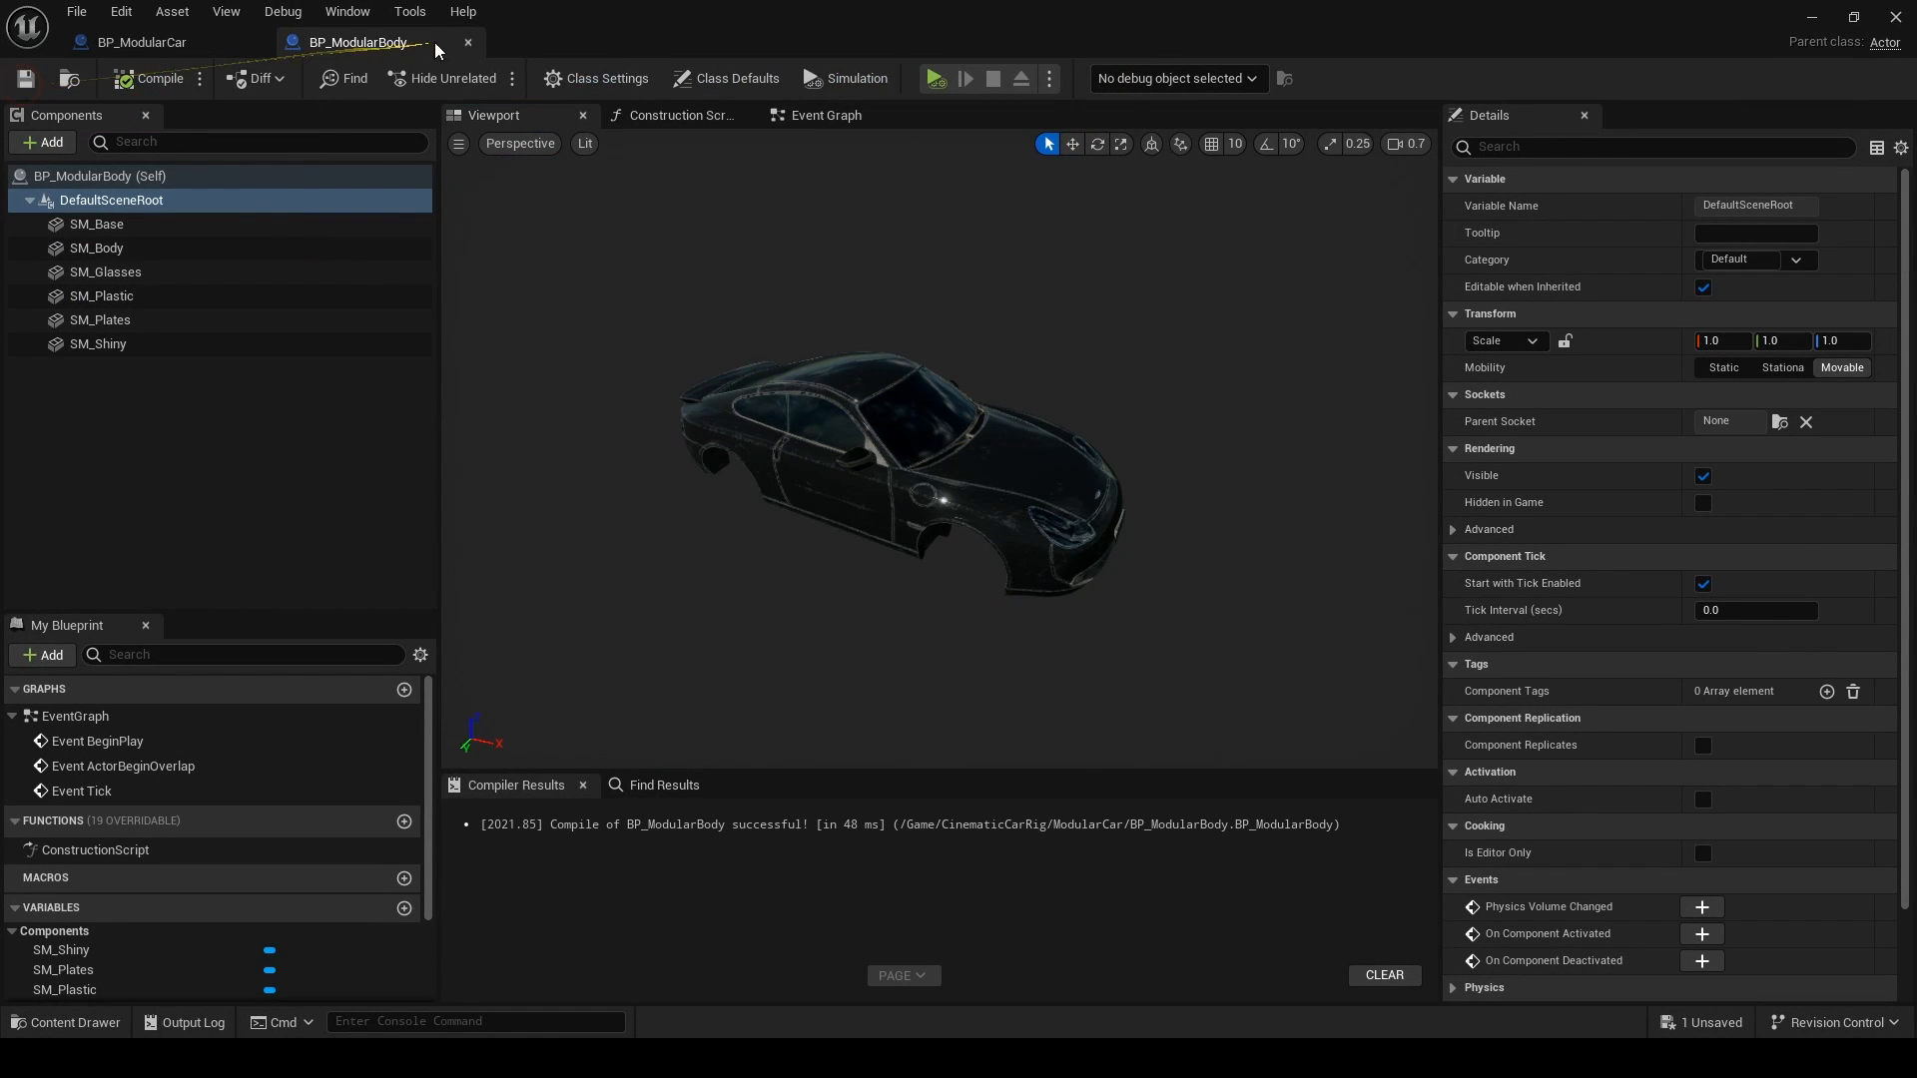
pyautogui.click(1893, 16)
# Place BP_ModularBody in the level beside the car rig and delete it again.
pyautogui.moveTo(461, 857); pyautogui.dragTo(1288, 499)
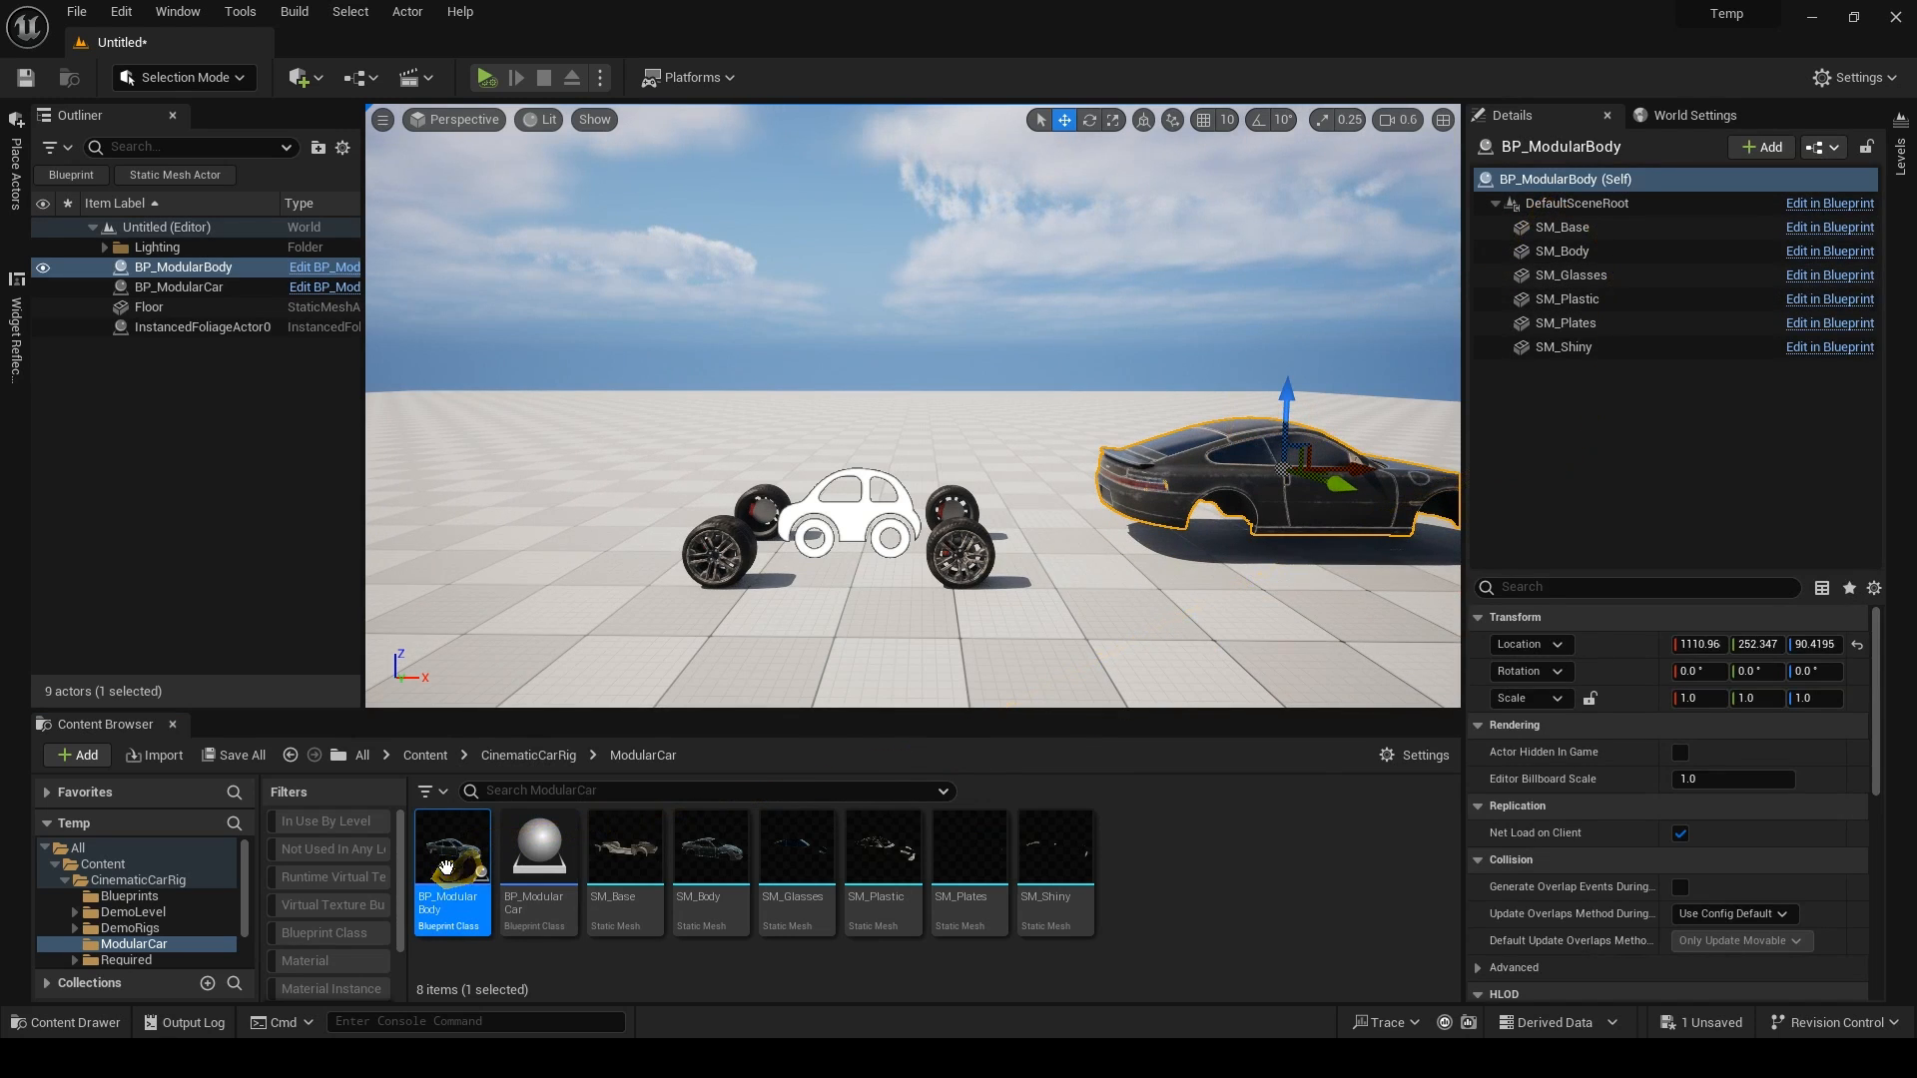
pyautogui.press('Delete')
# Open BP_ModularCar, attach the BP_ModularBody blueprint under its Body component and compile.
pyautogui.doubleClick(535, 851)
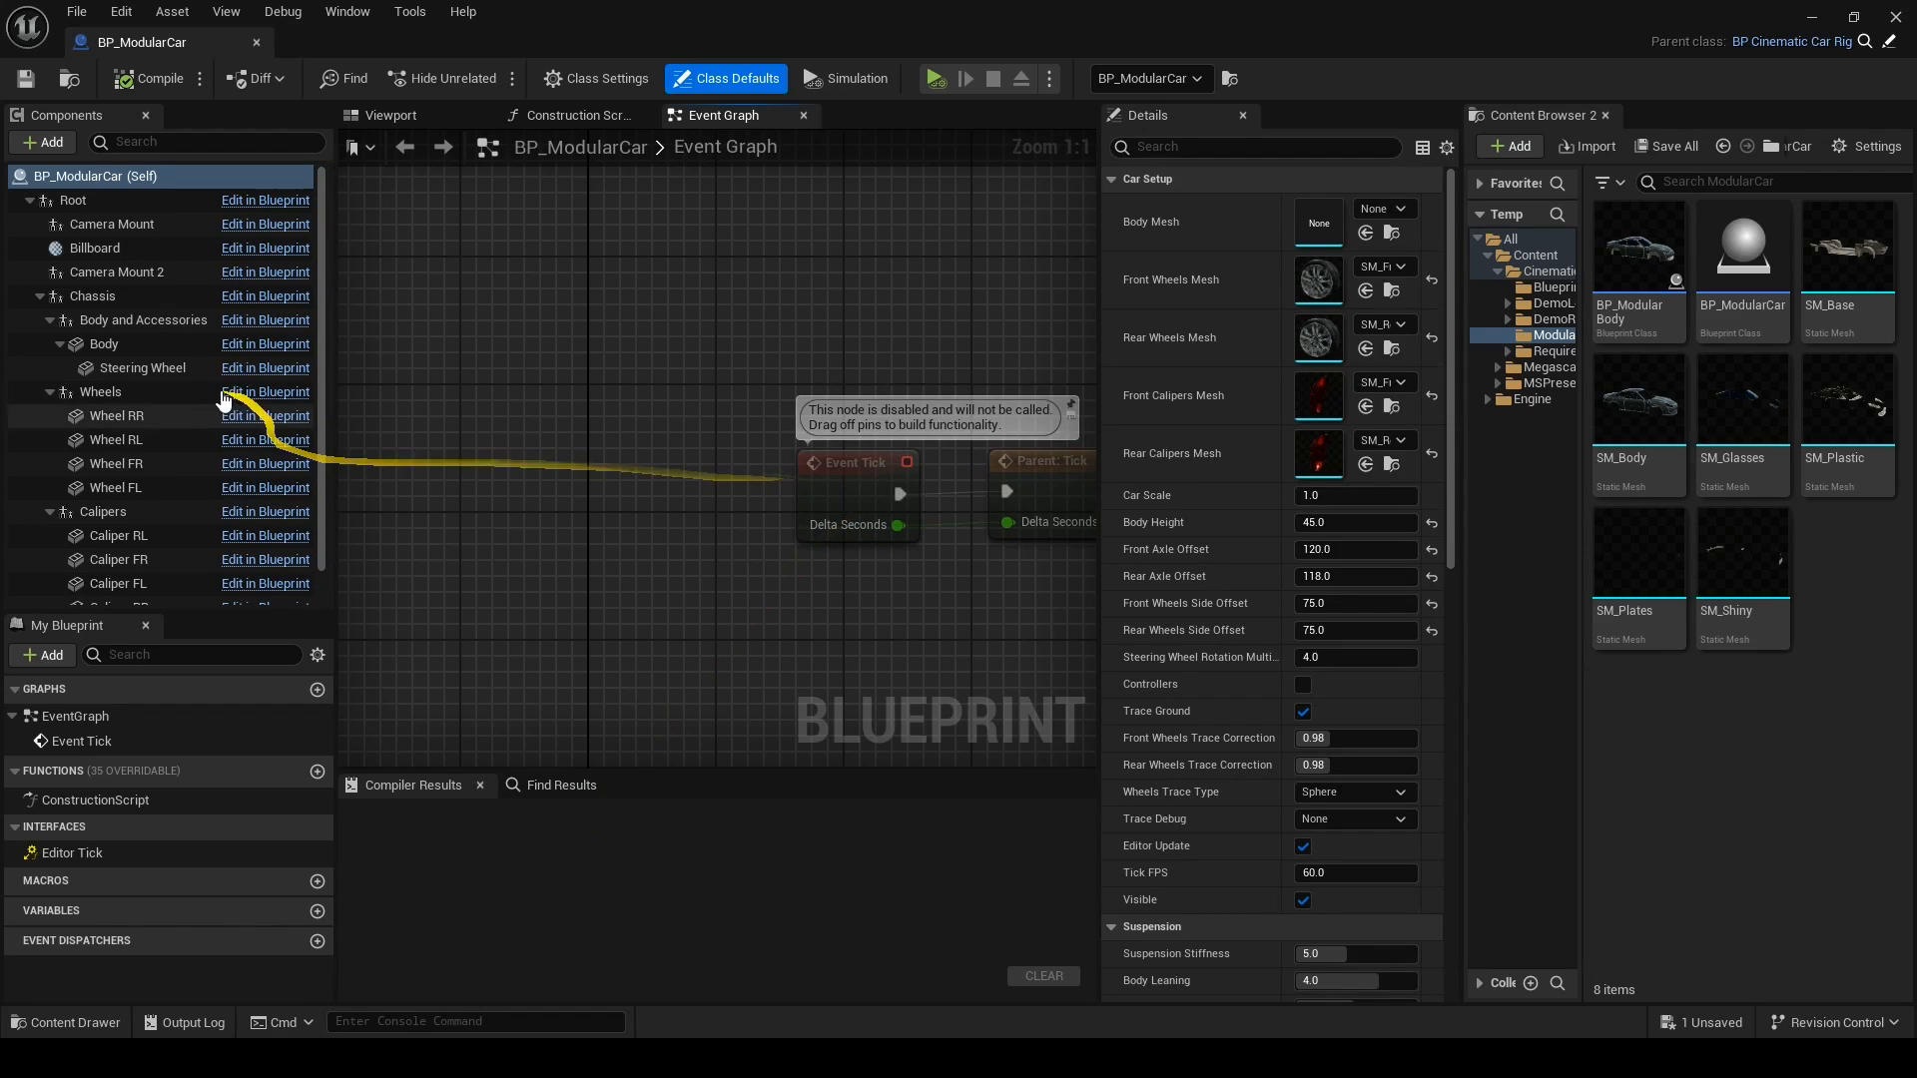
pyautogui.click(121, 347)
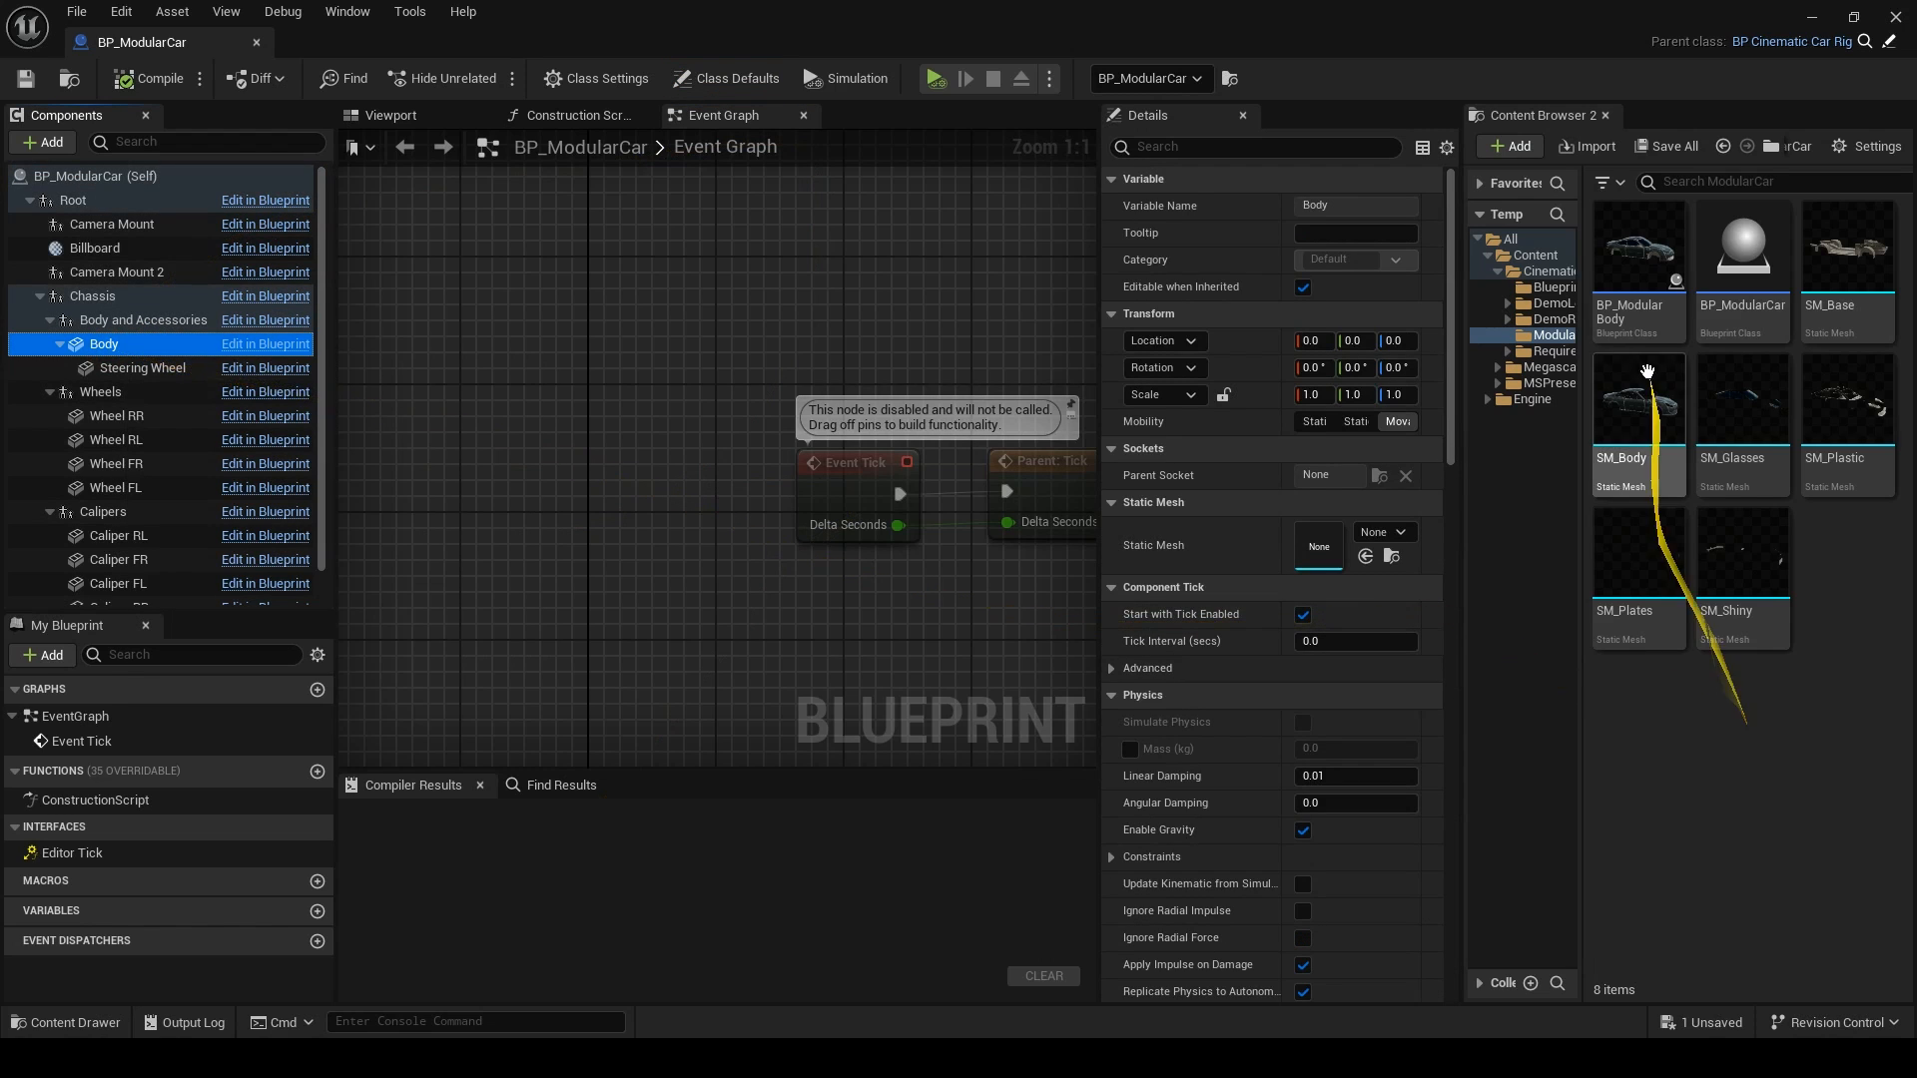
pyautogui.moveTo(1638, 249); pyautogui.dragTo(142, 356)
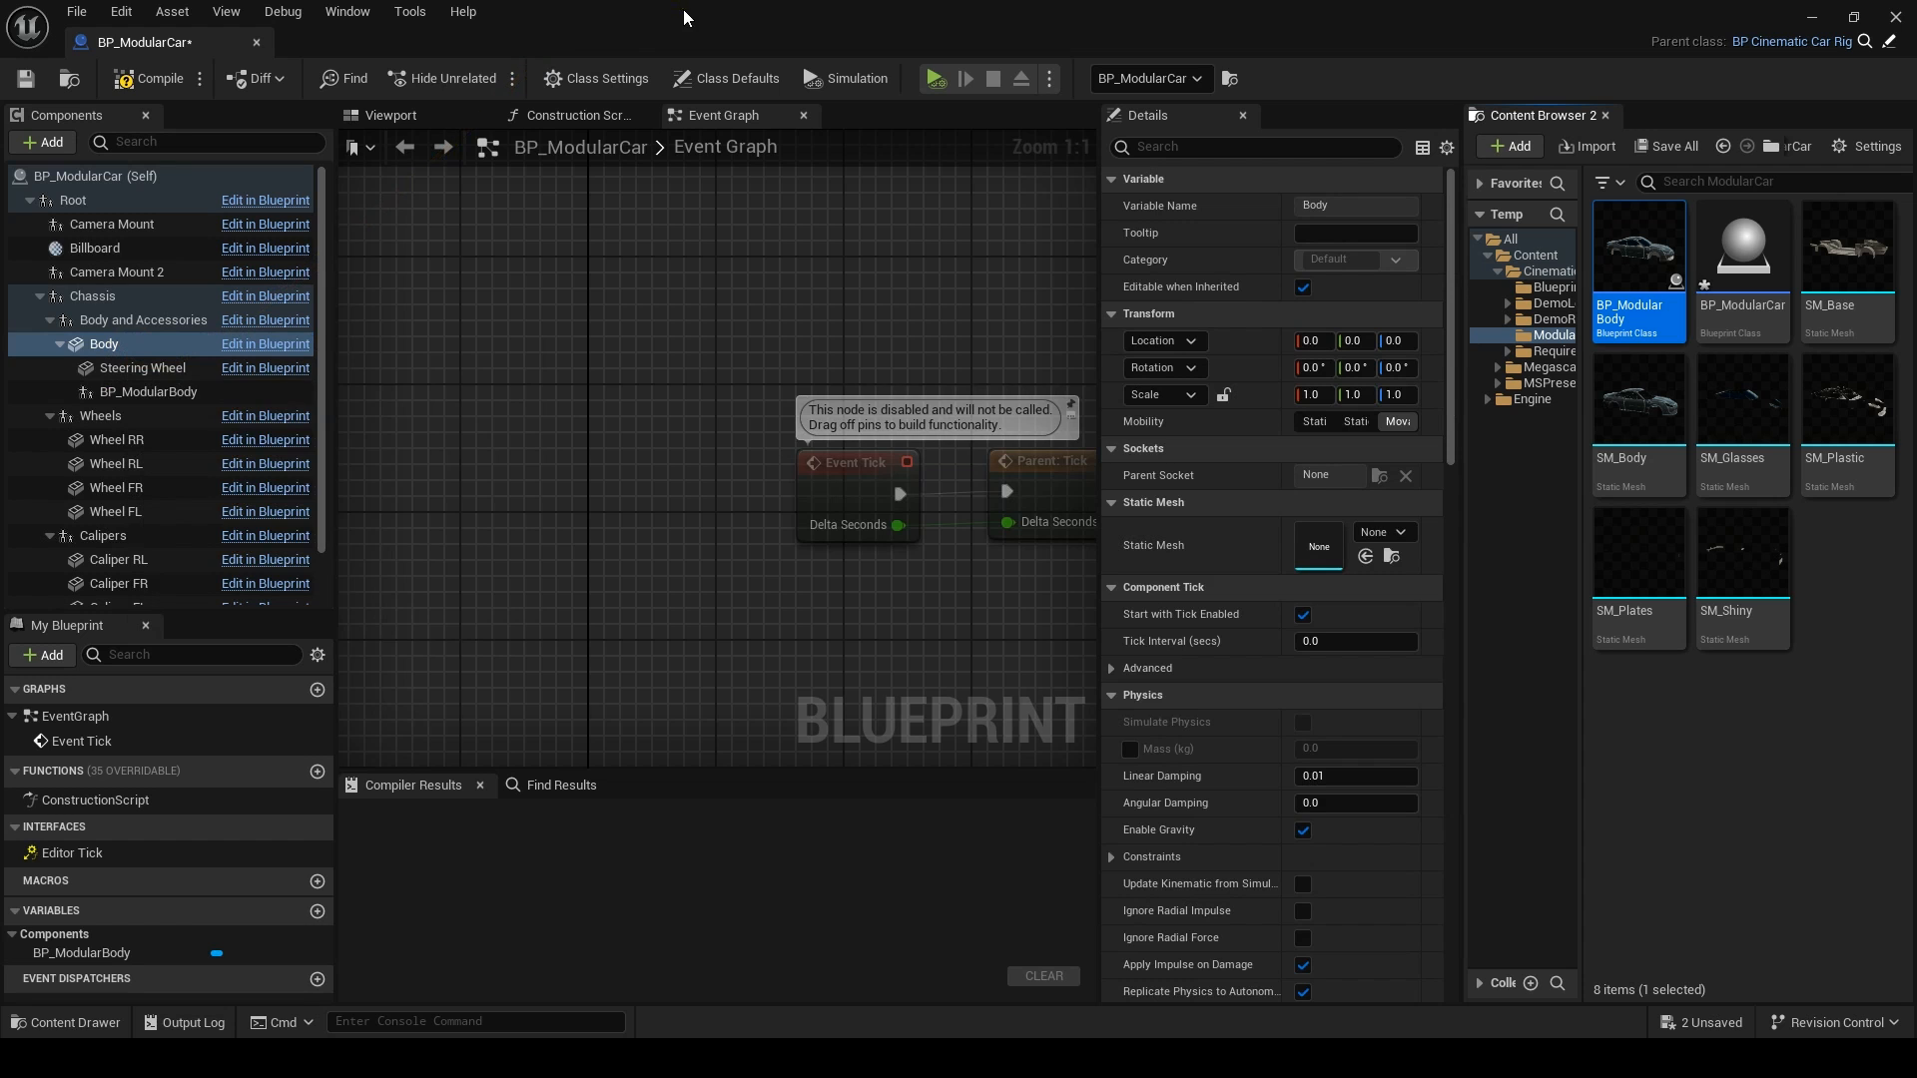
pyautogui.click(150, 78)
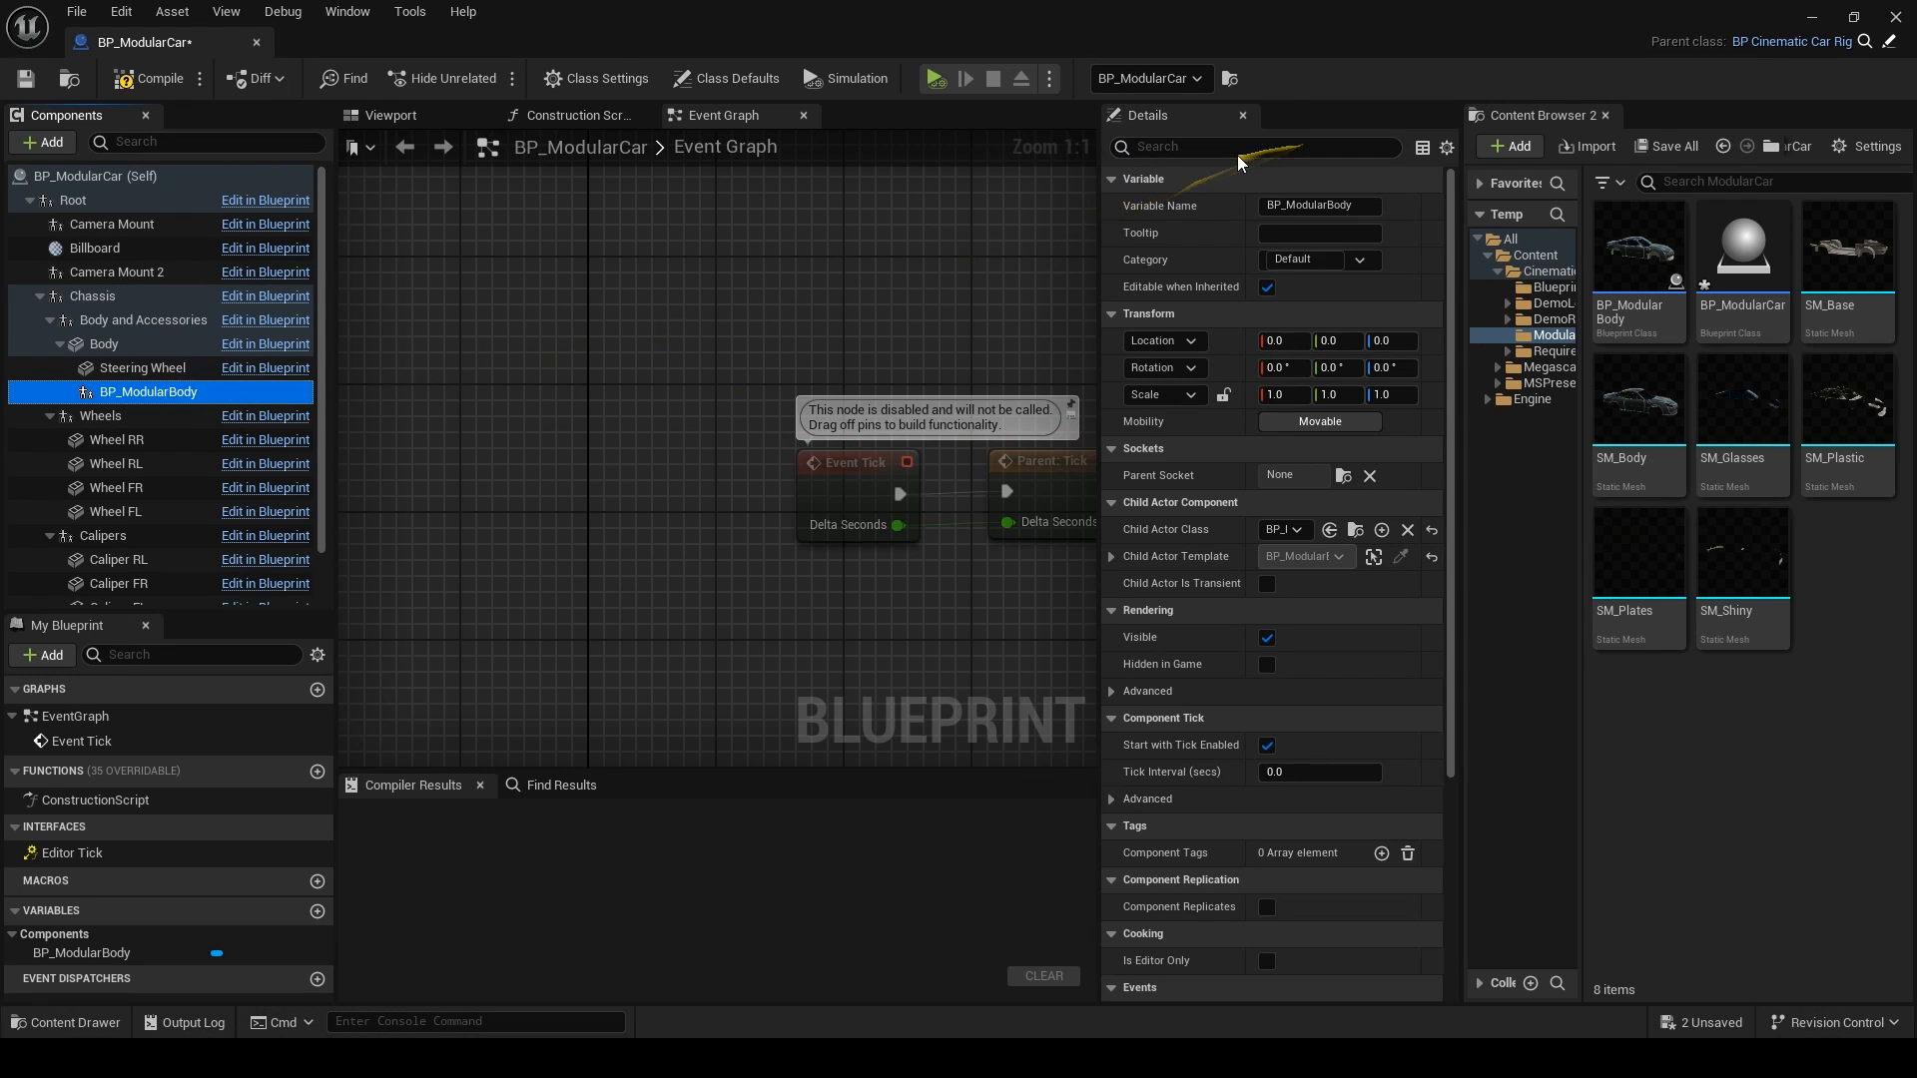
# Add the actor tag IgnoreTrace to BP_ModularBody's child actor template, compile, and select the whole BP_ModularCar actor in the level.
pyautogui.click(1238, 149)
pyautogui.write('tag')
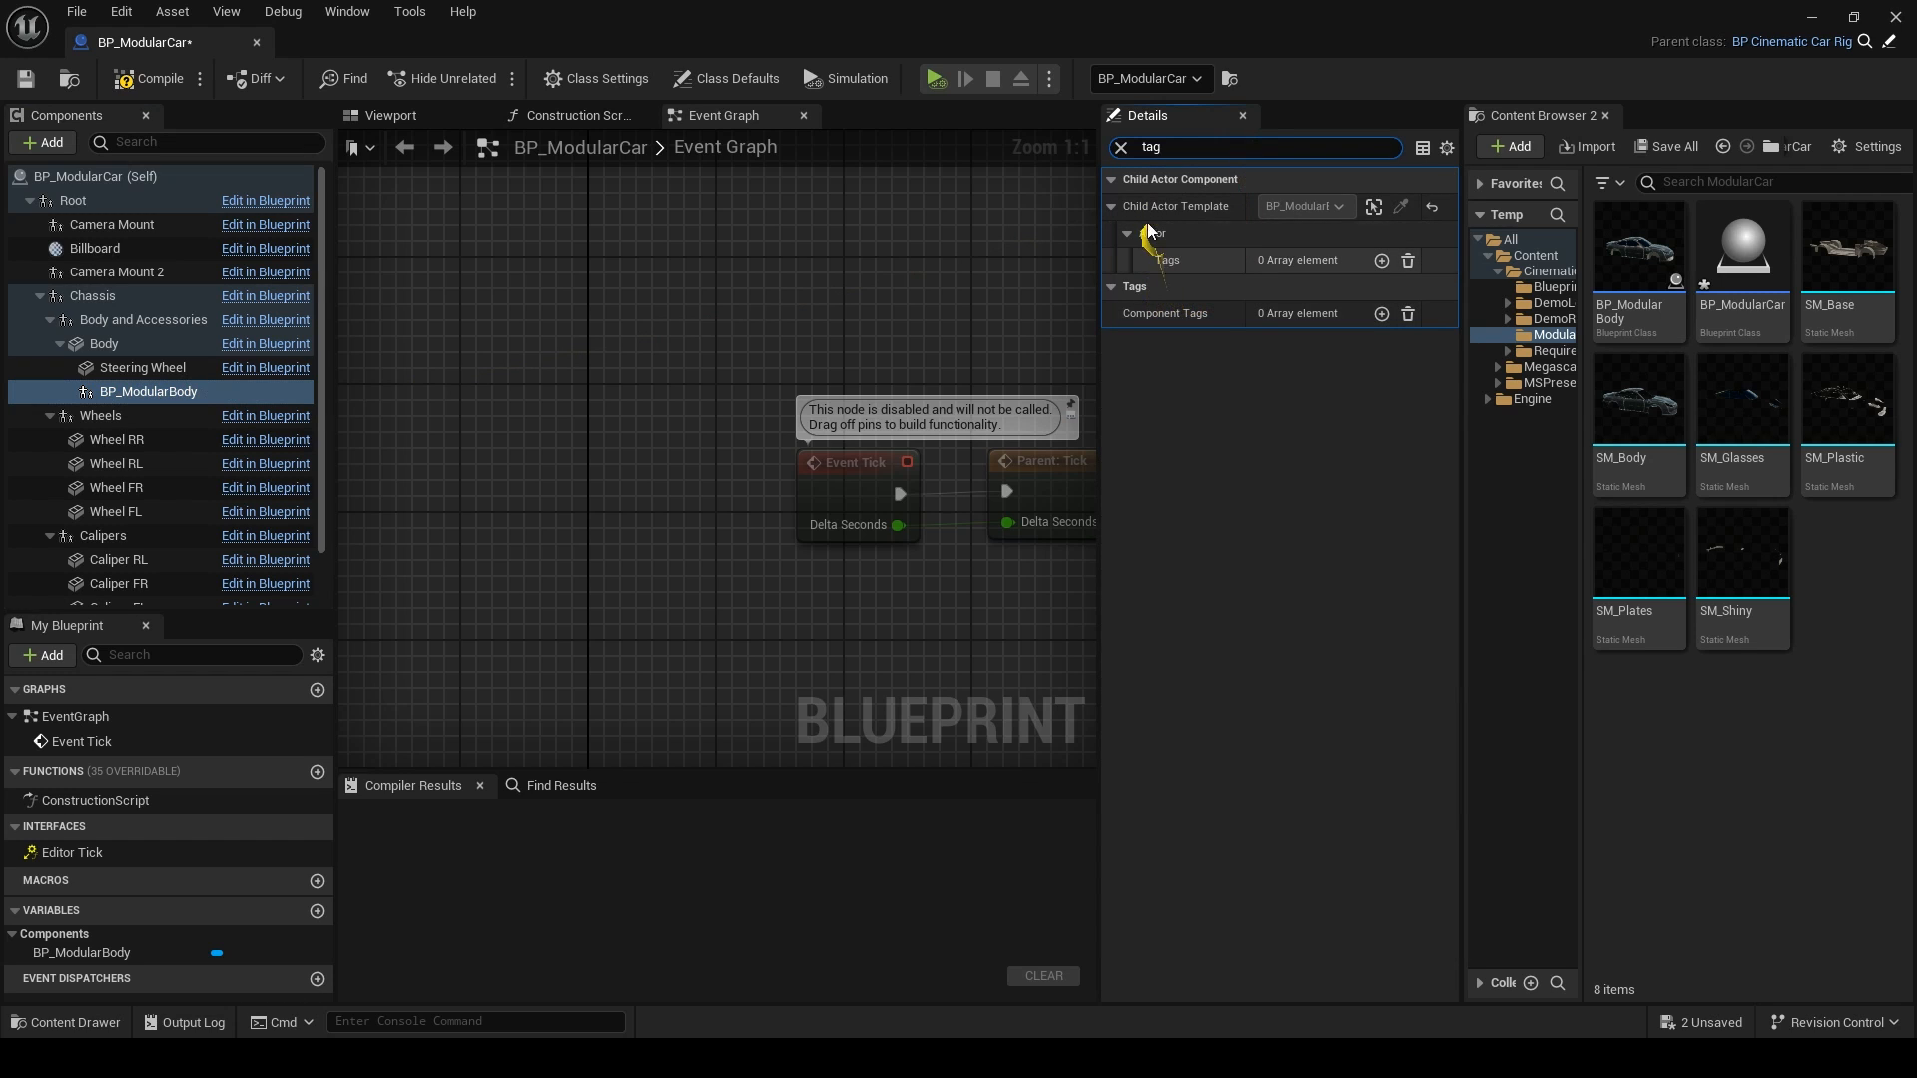
pyautogui.click(1382, 261)
pyautogui.click(1306, 287)
pyautogui.write('IgnoreTrace')
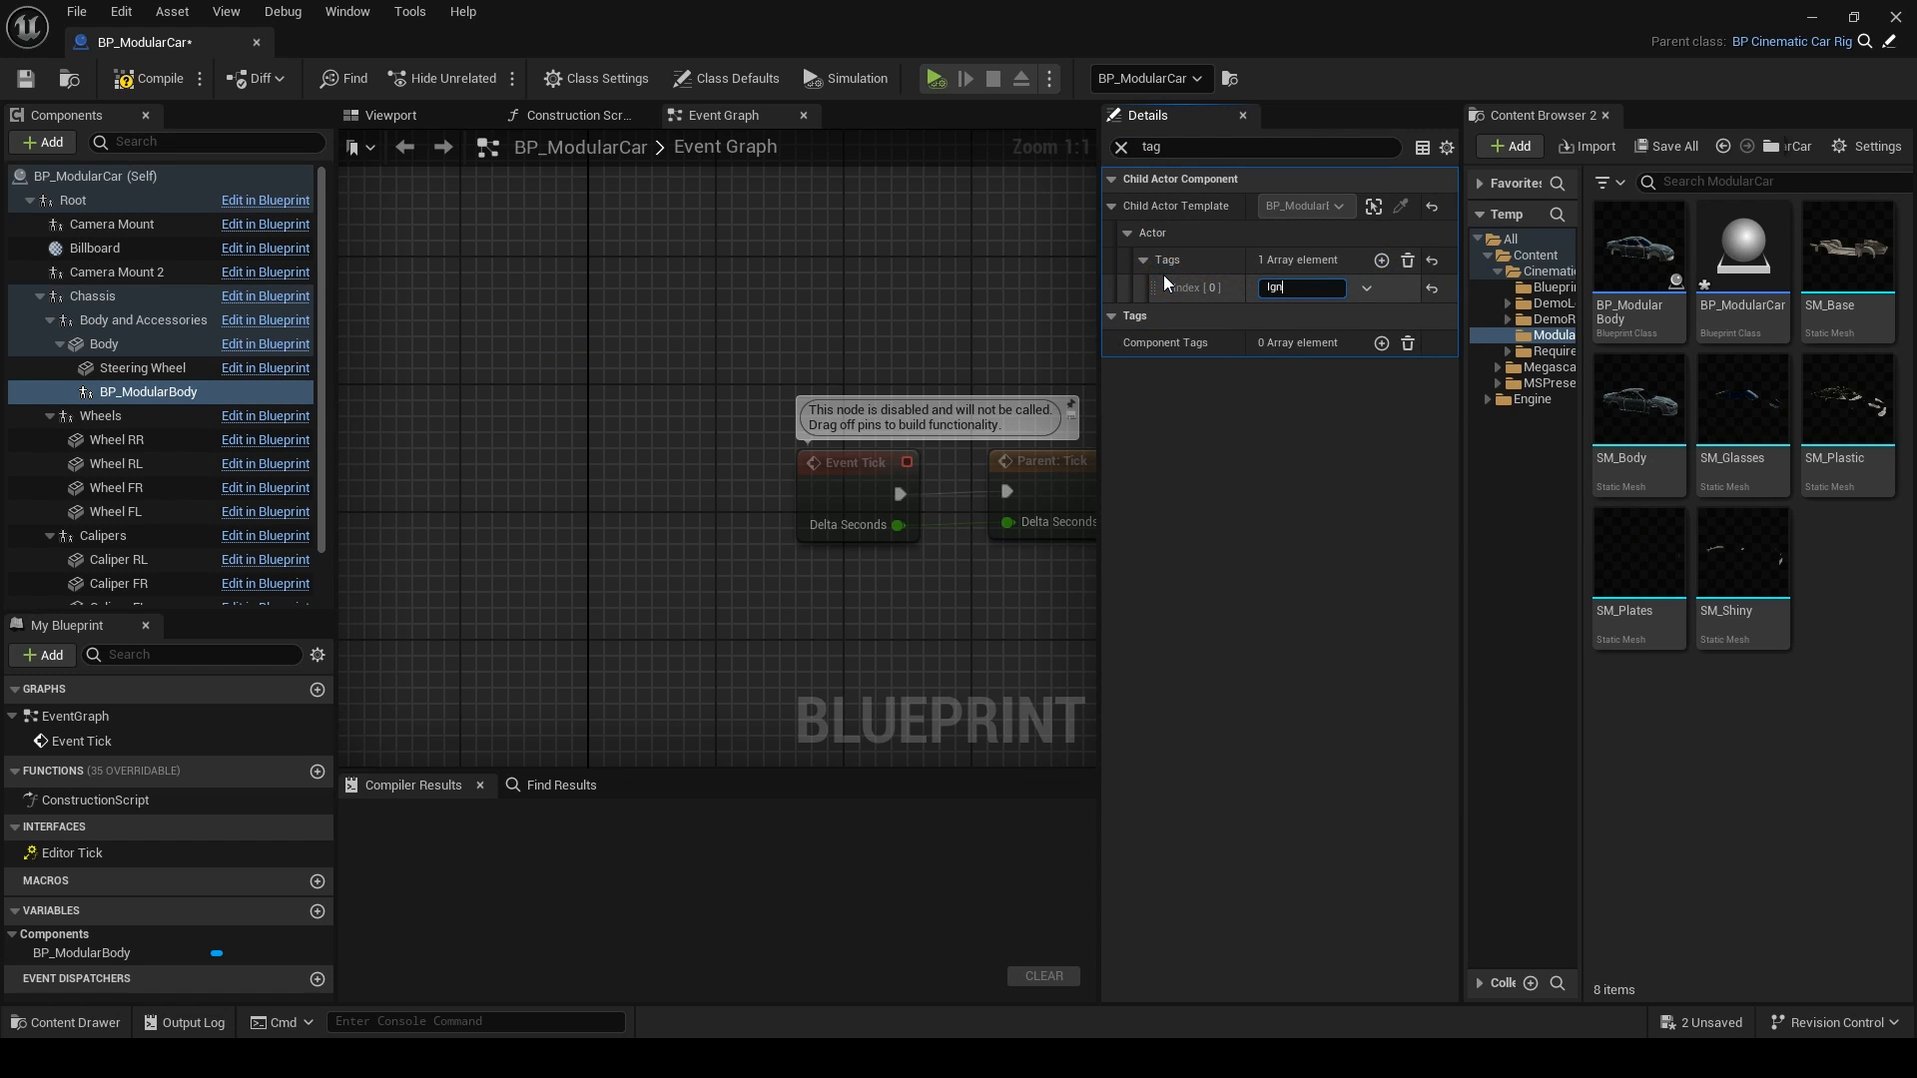
pyautogui.click(149, 78)
pyautogui.click(1892, 17)
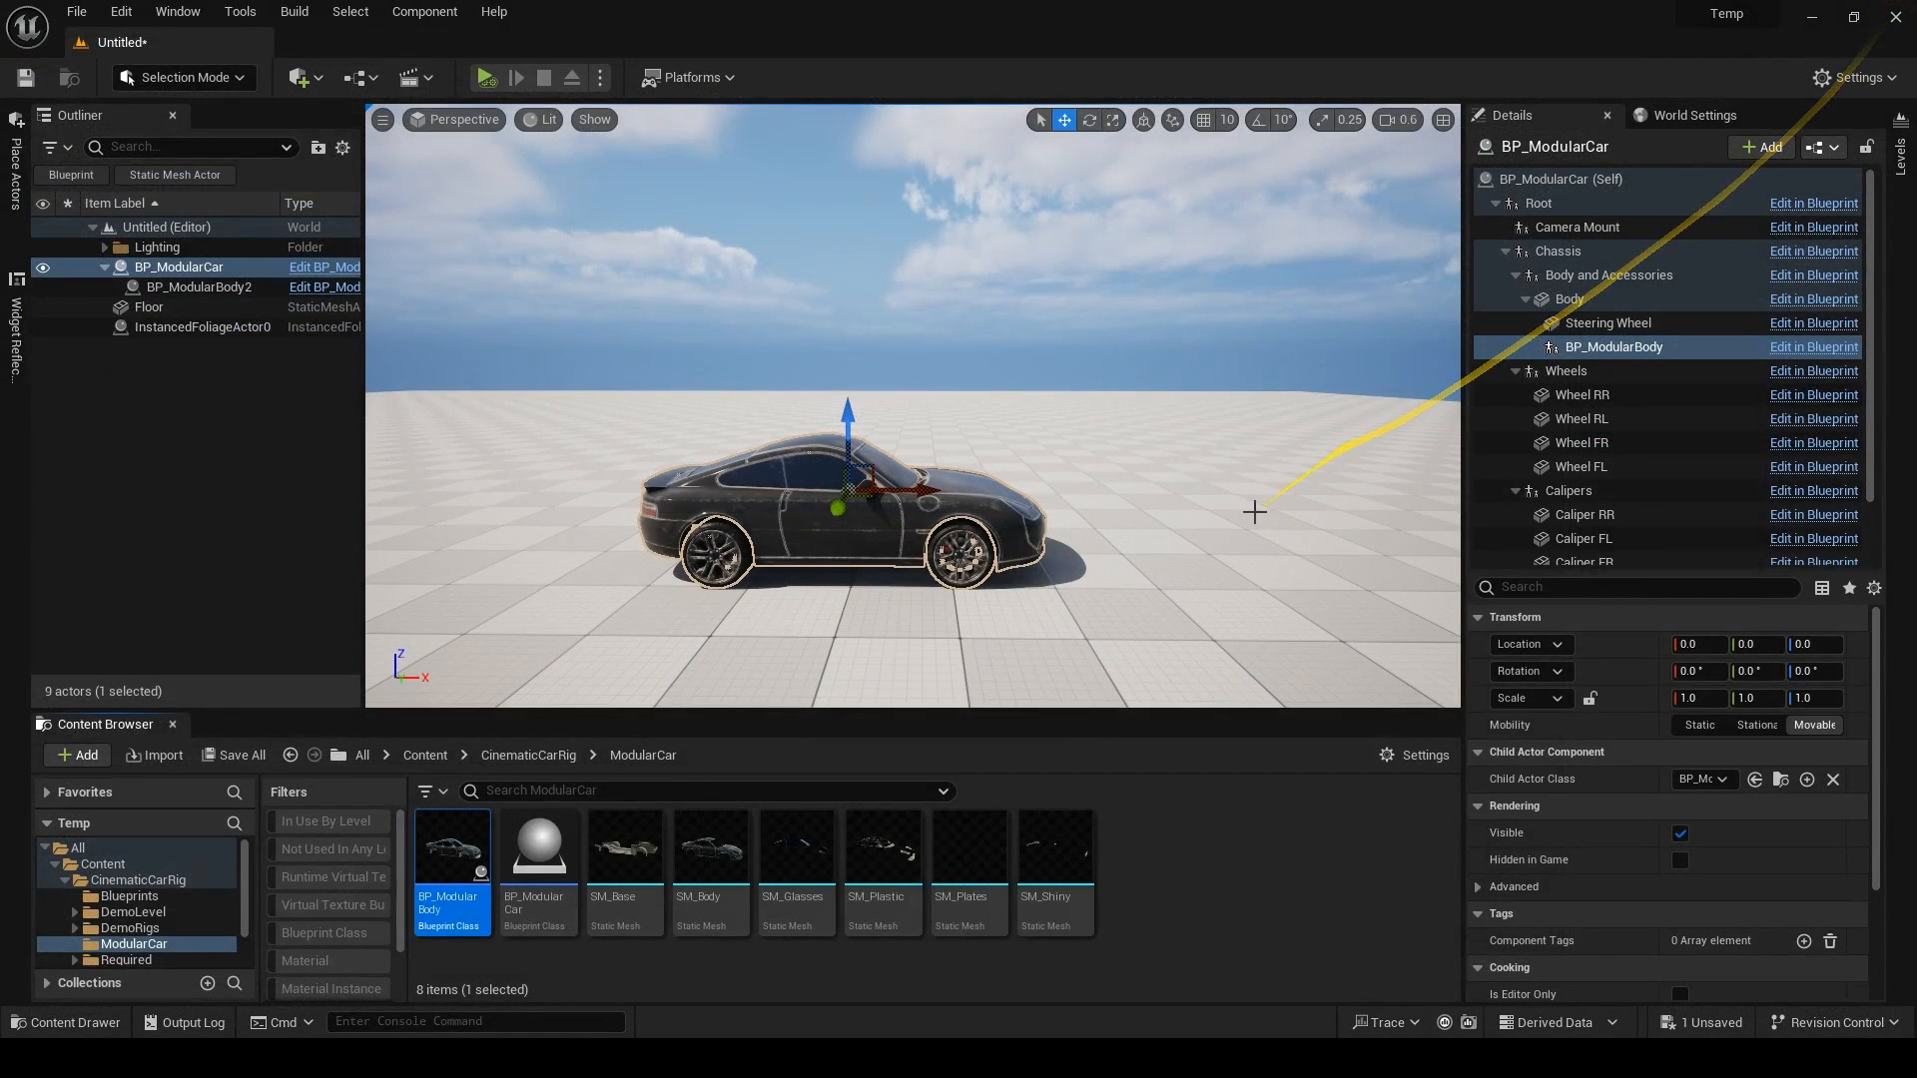
pyautogui.click(1557, 180)
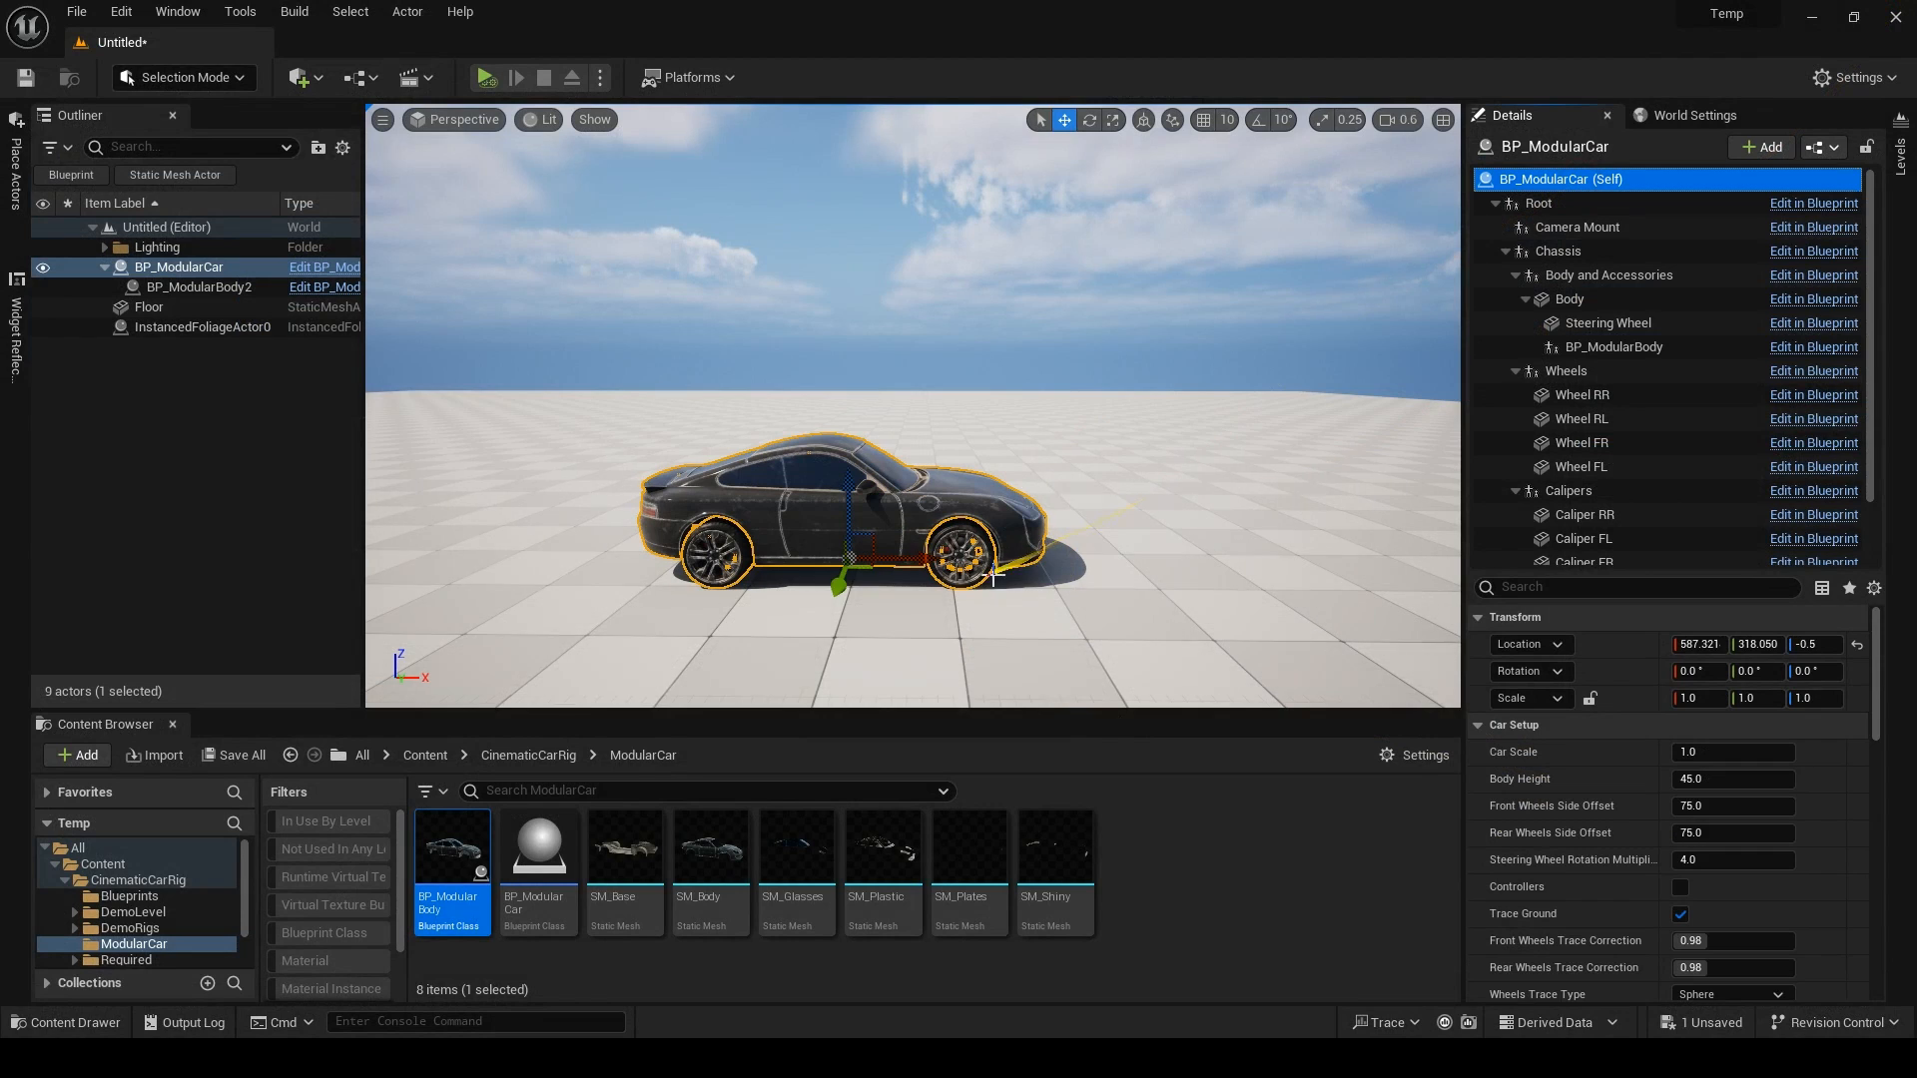